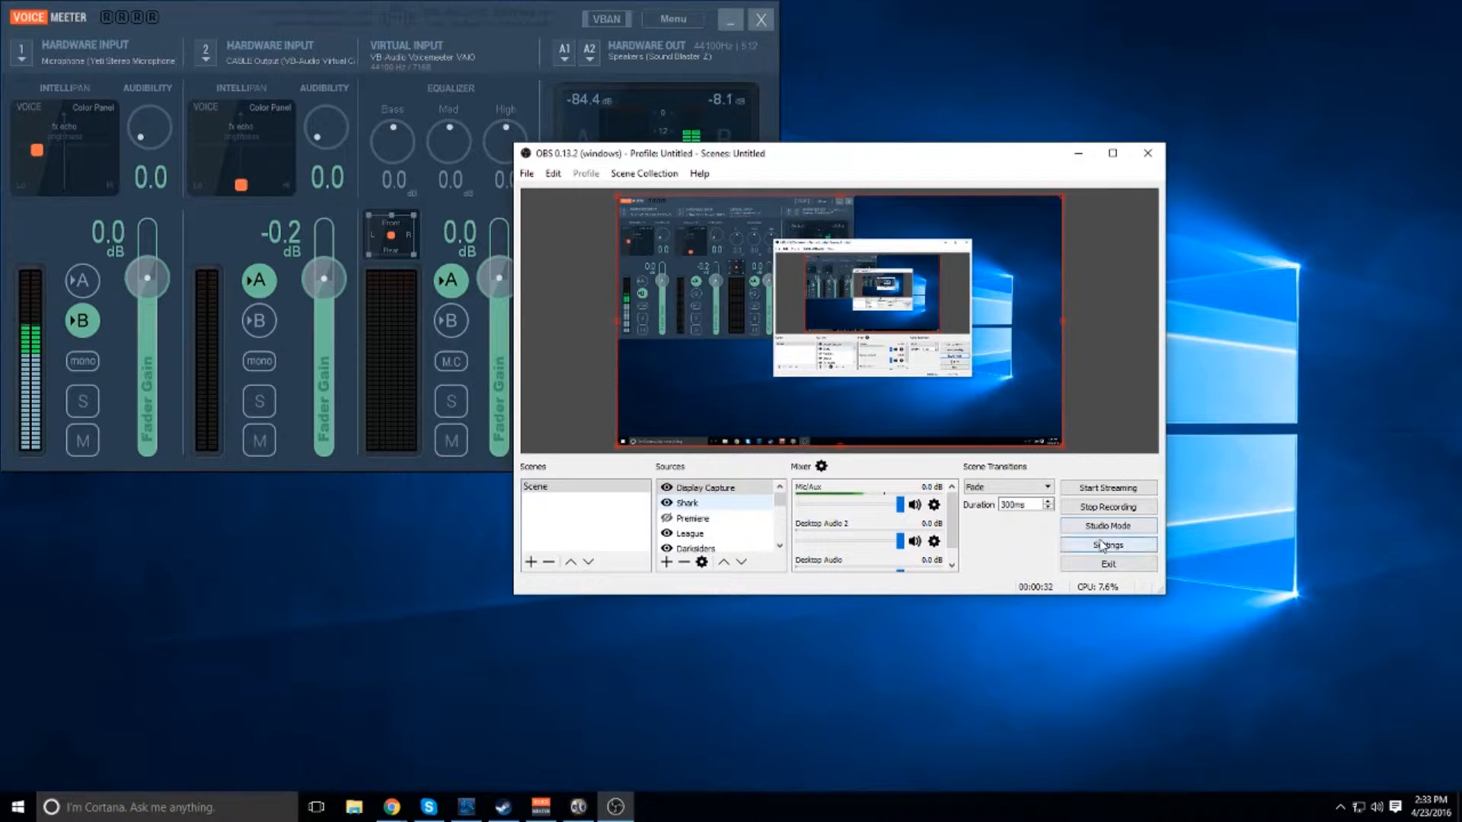
# Open the settings and show the streaming service configuration.
pyautogui.click(1105, 544)
pyautogui.click(1160, 116)
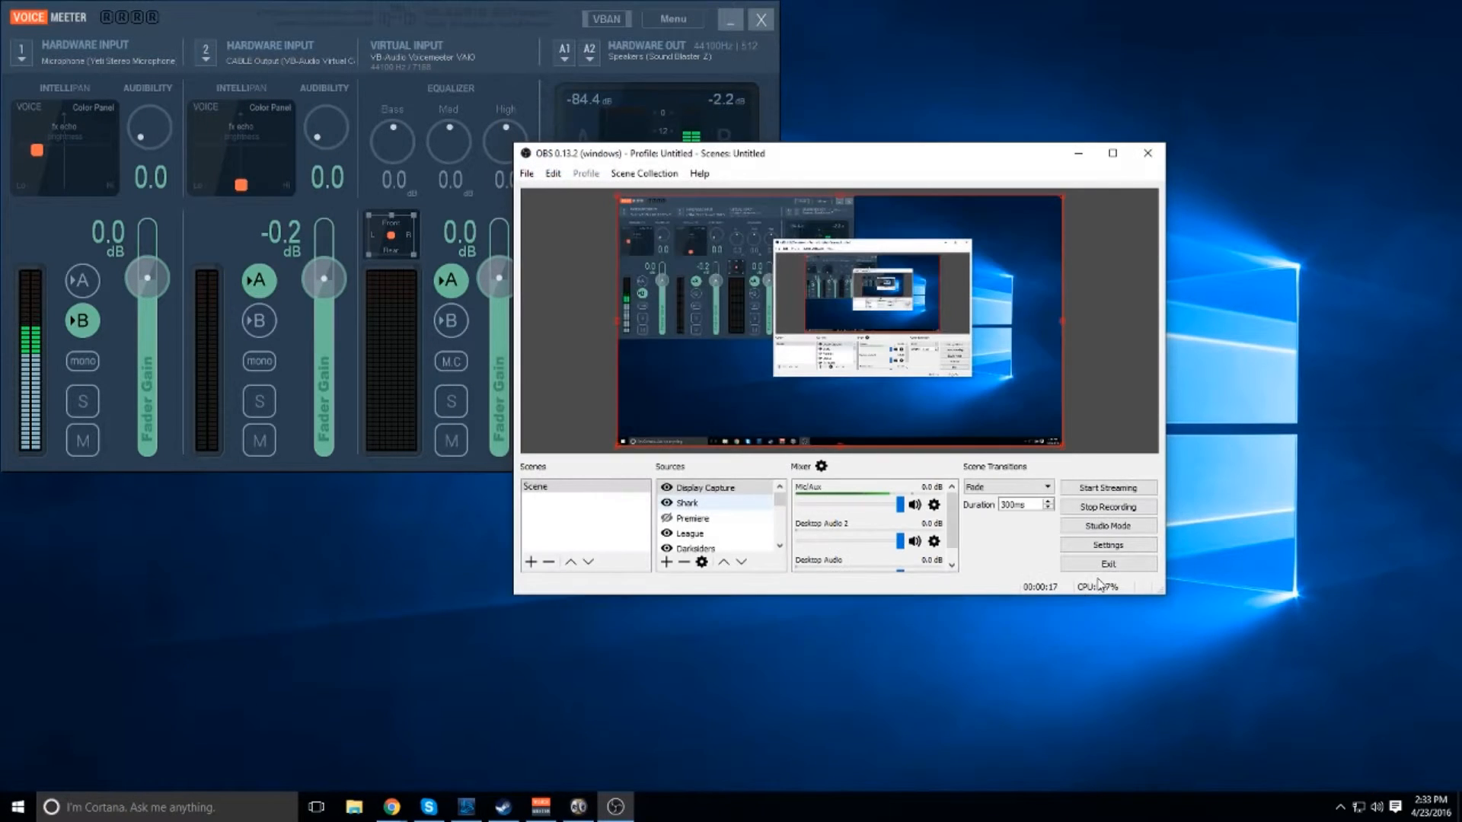
pyautogui.click(1115, 547)
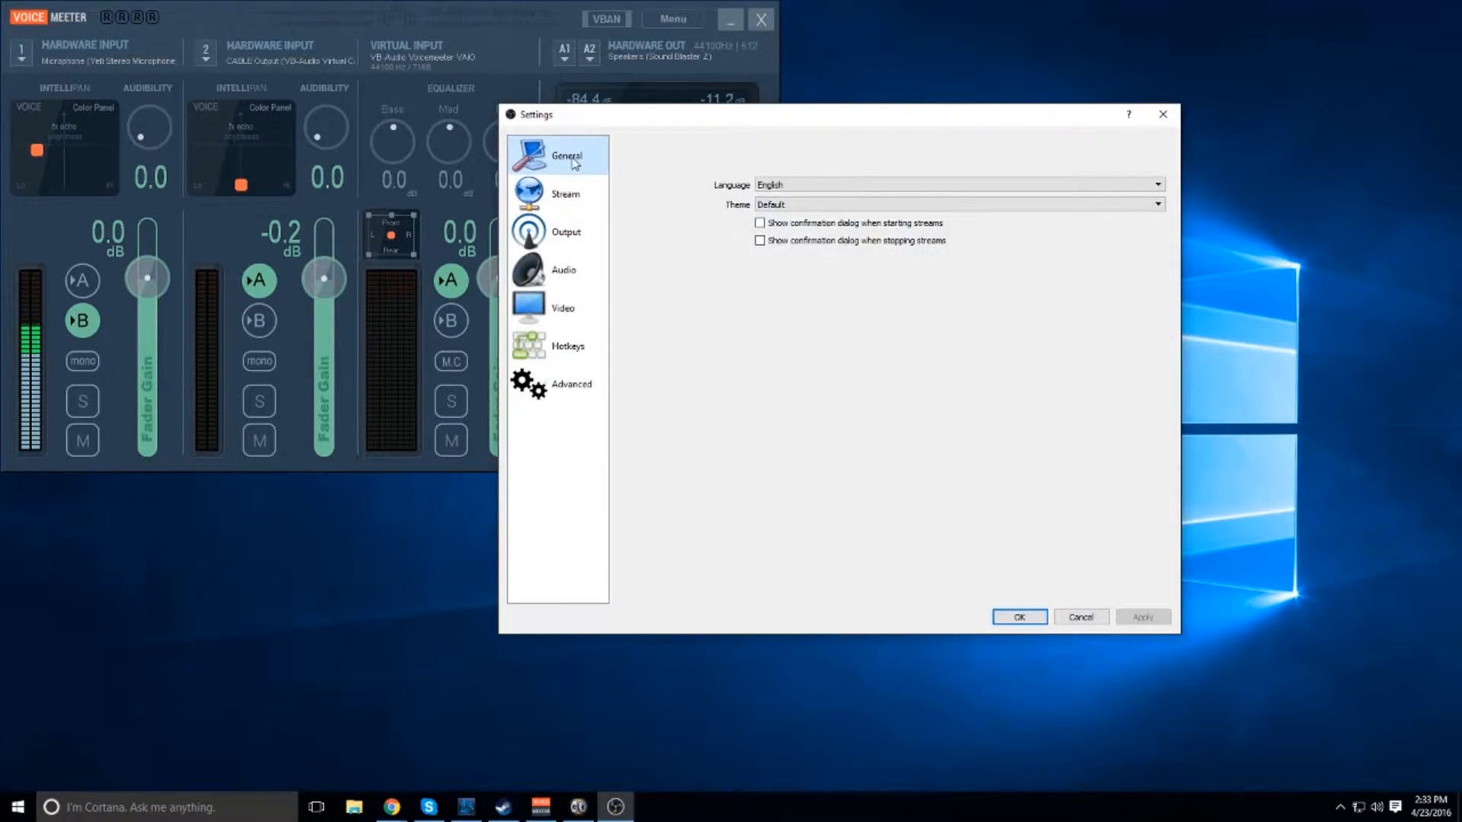
pyautogui.click(565, 193)
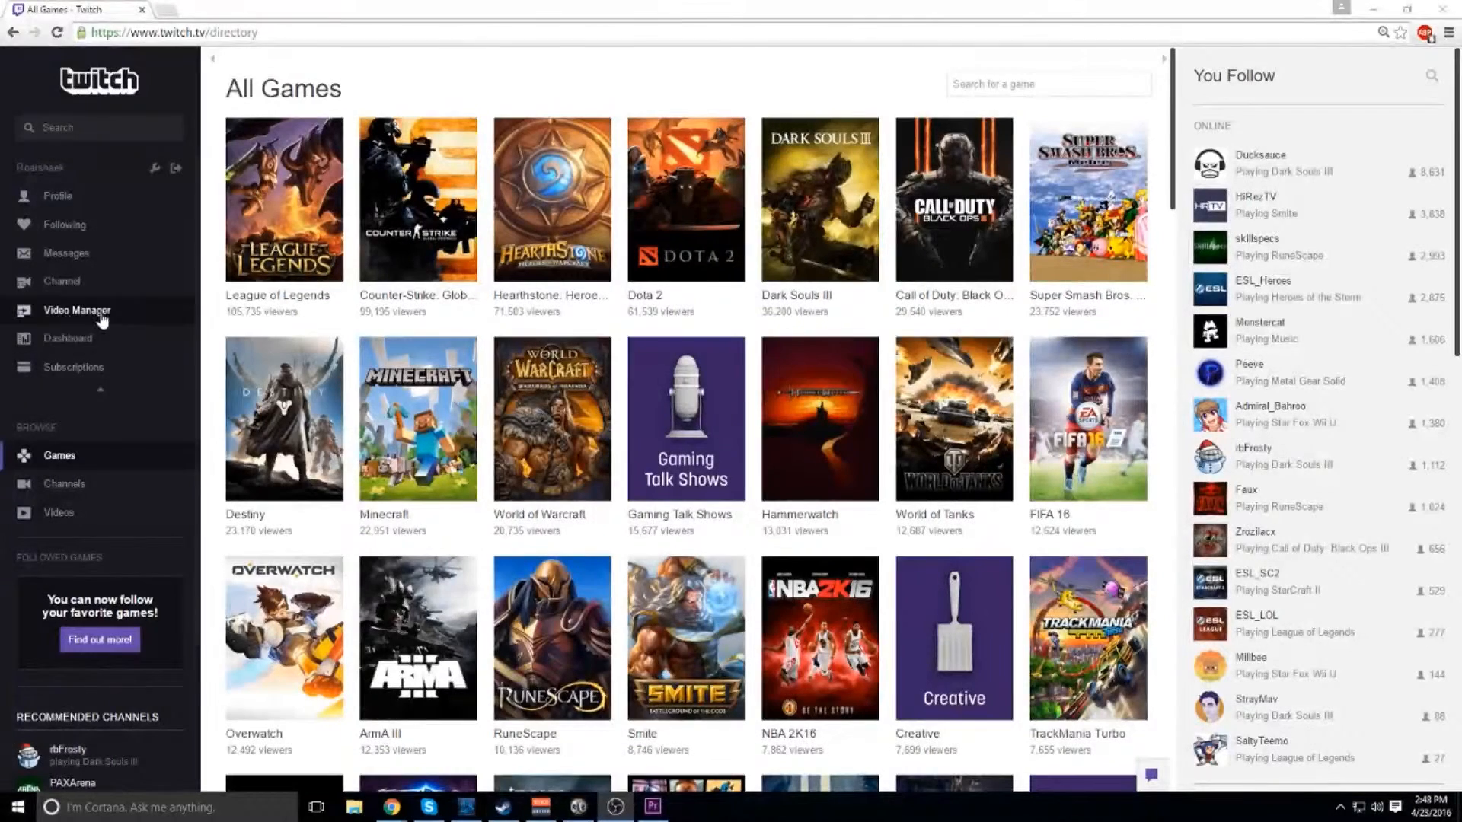
# Switch to Twitch in the browser and reveal the channel's stream key from the dashboard.
pyautogui.click(64, 337)
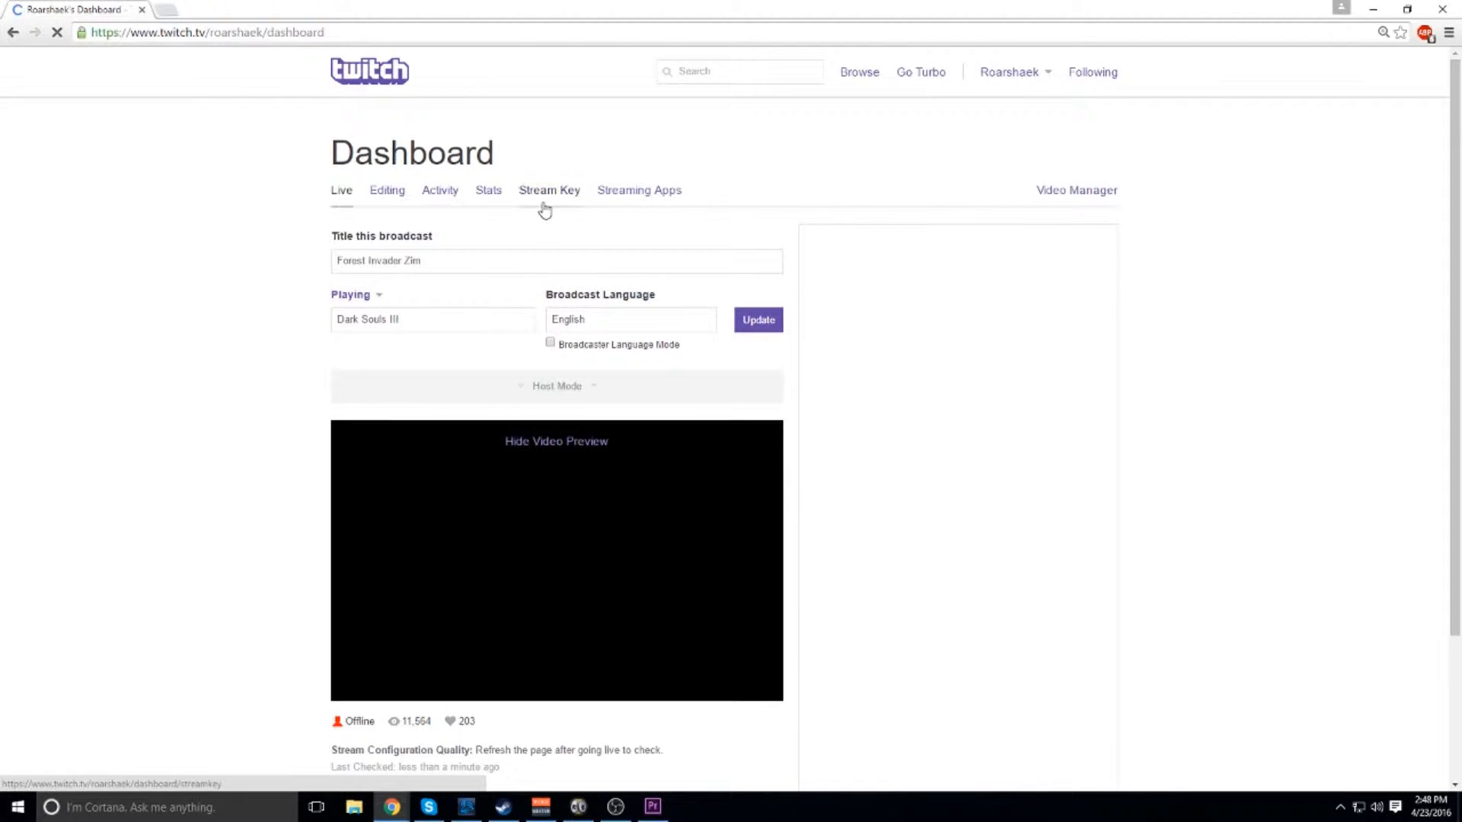
pyautogui.click(554, 199)
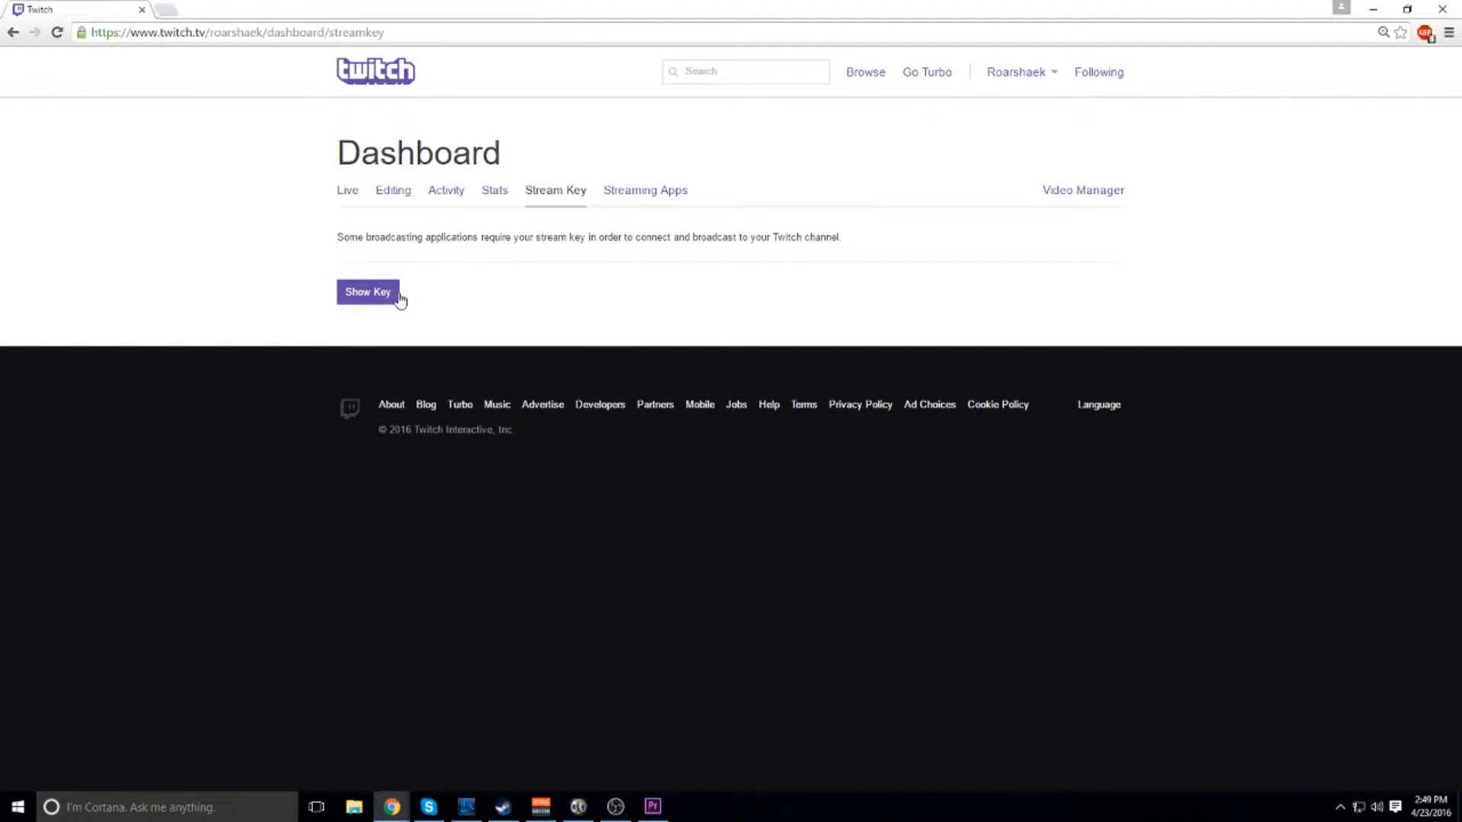
pyautogui.click(390, 296)
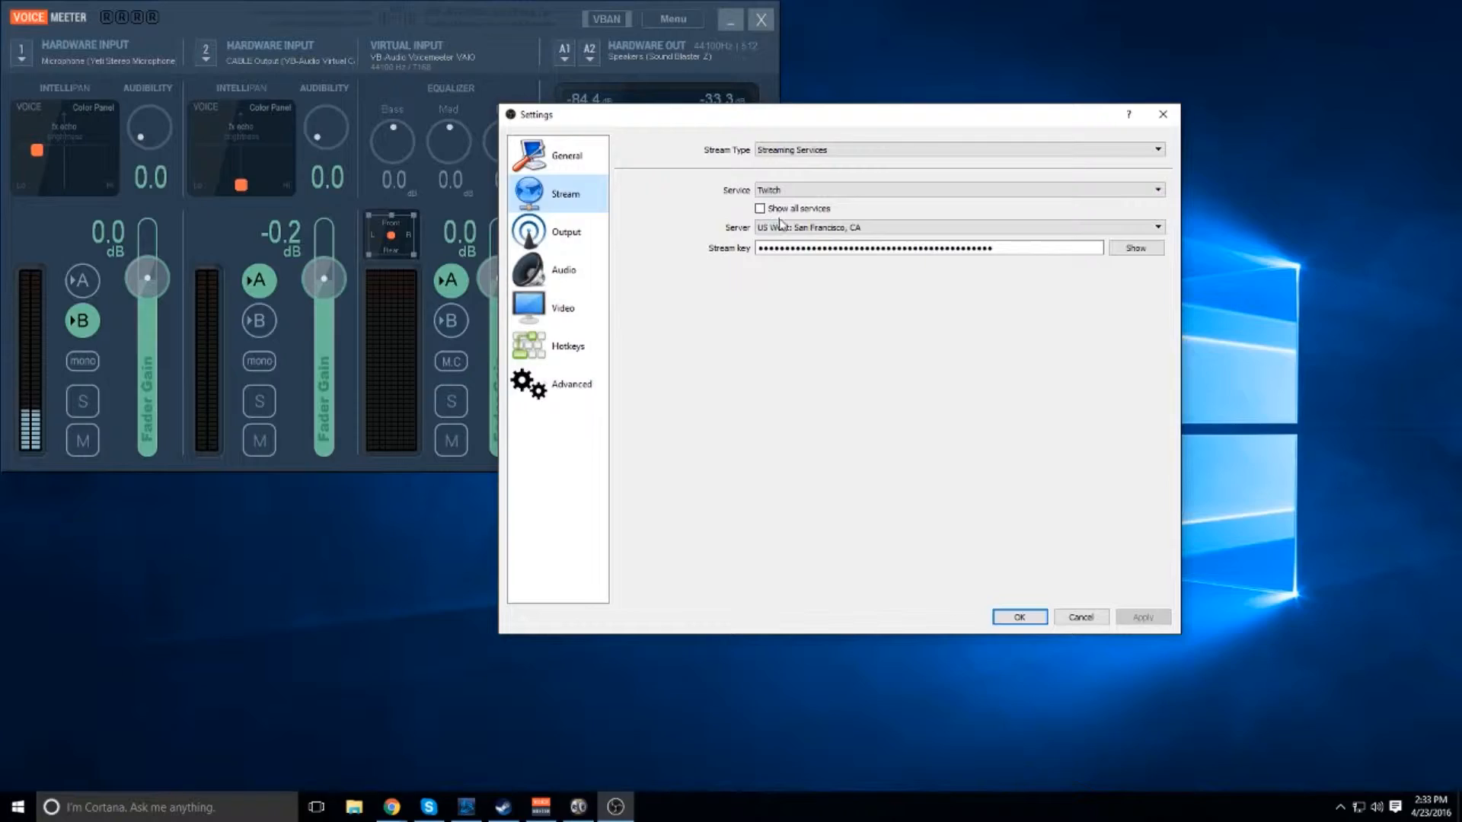
# Back in the OBS stream settings, browse the Twitch server list and select the whole stream key.
pyautogui.doubleClick(1000, 245)
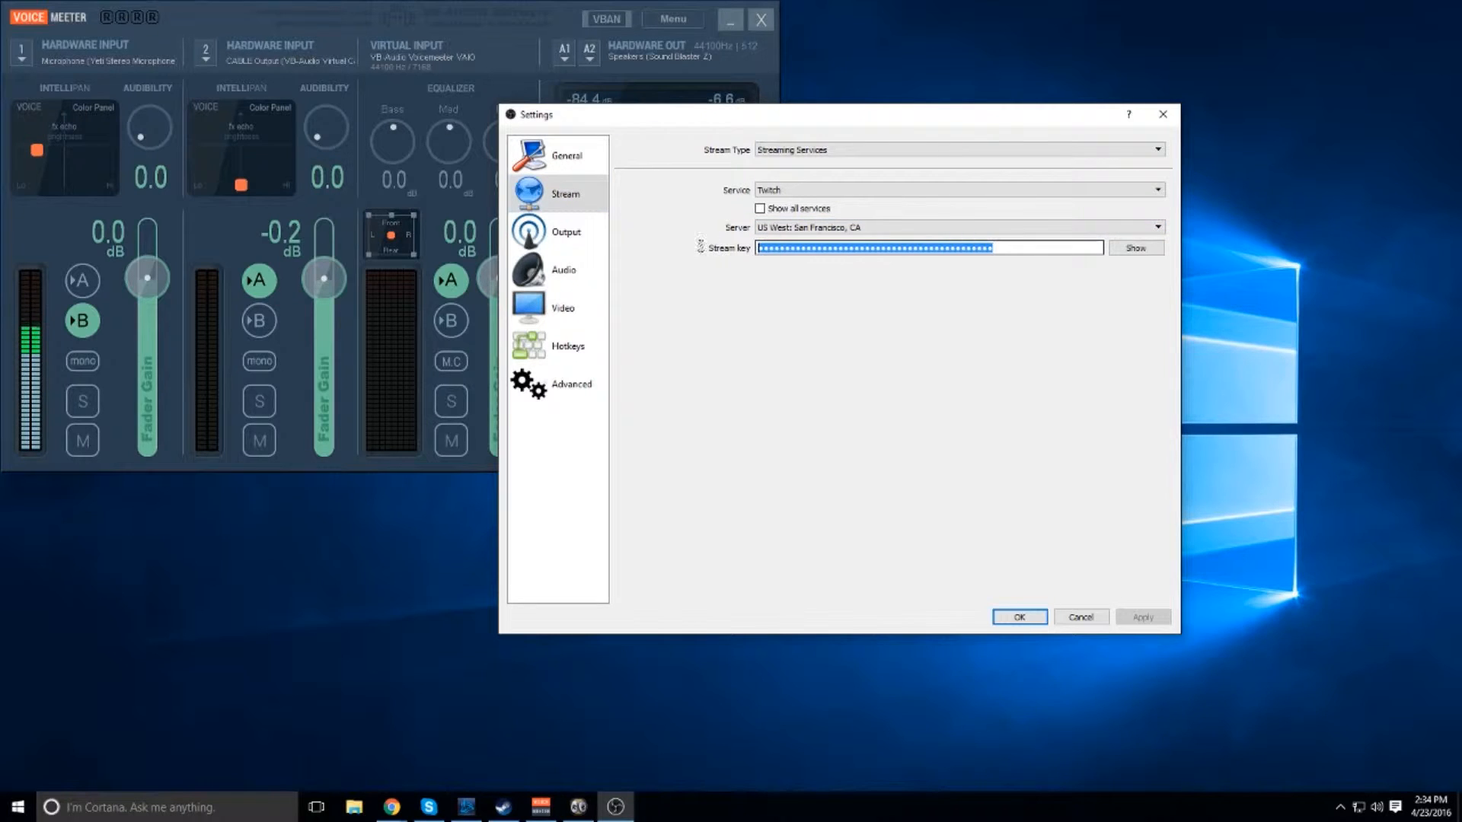
pyautogui.click(826, 229)
pyautogui.scroll(-2, 837, 293)
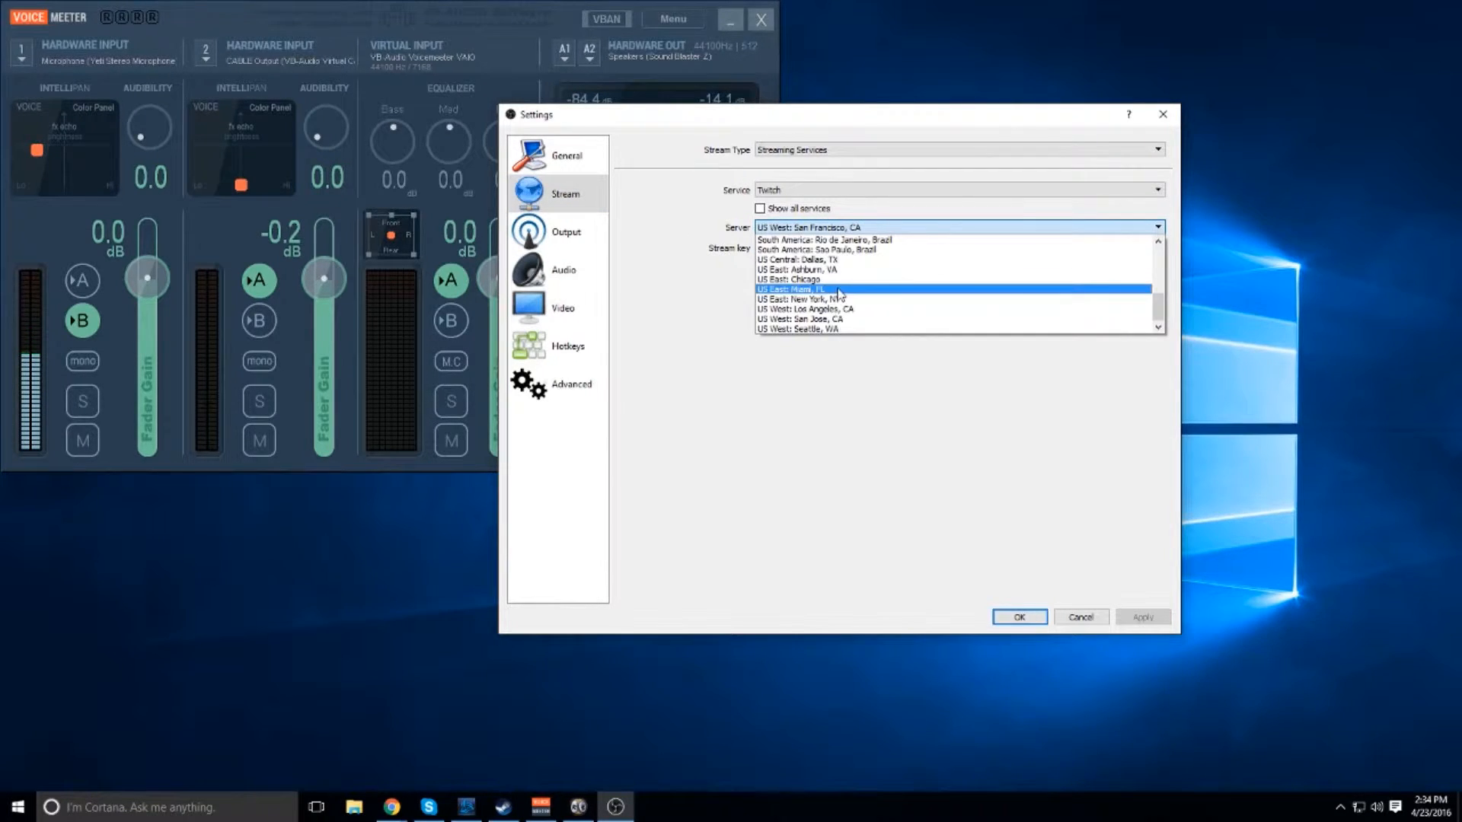
pyautogui.scroll(2, 838, 293)
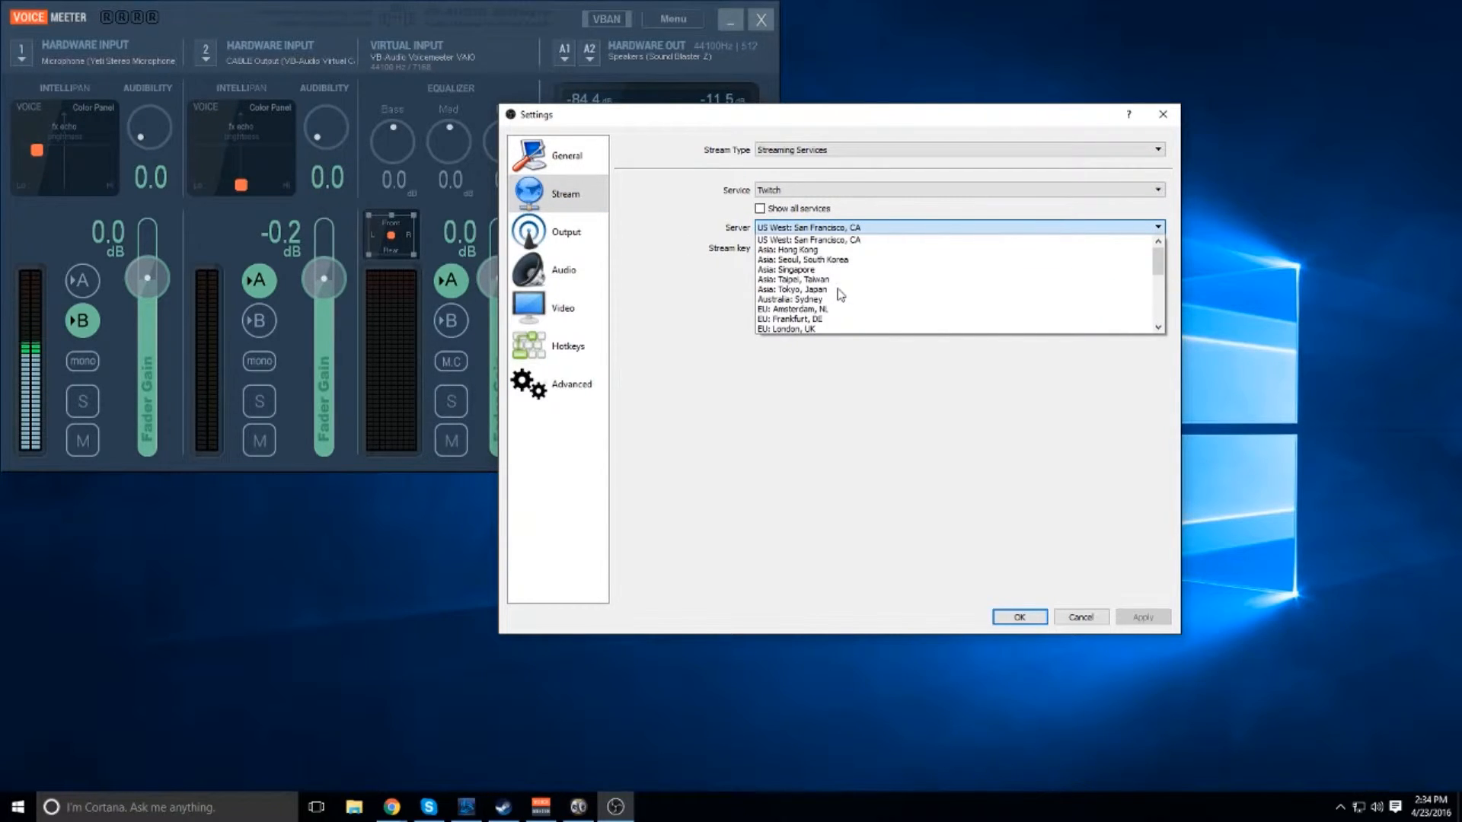
pyautogui.click(901, 227)
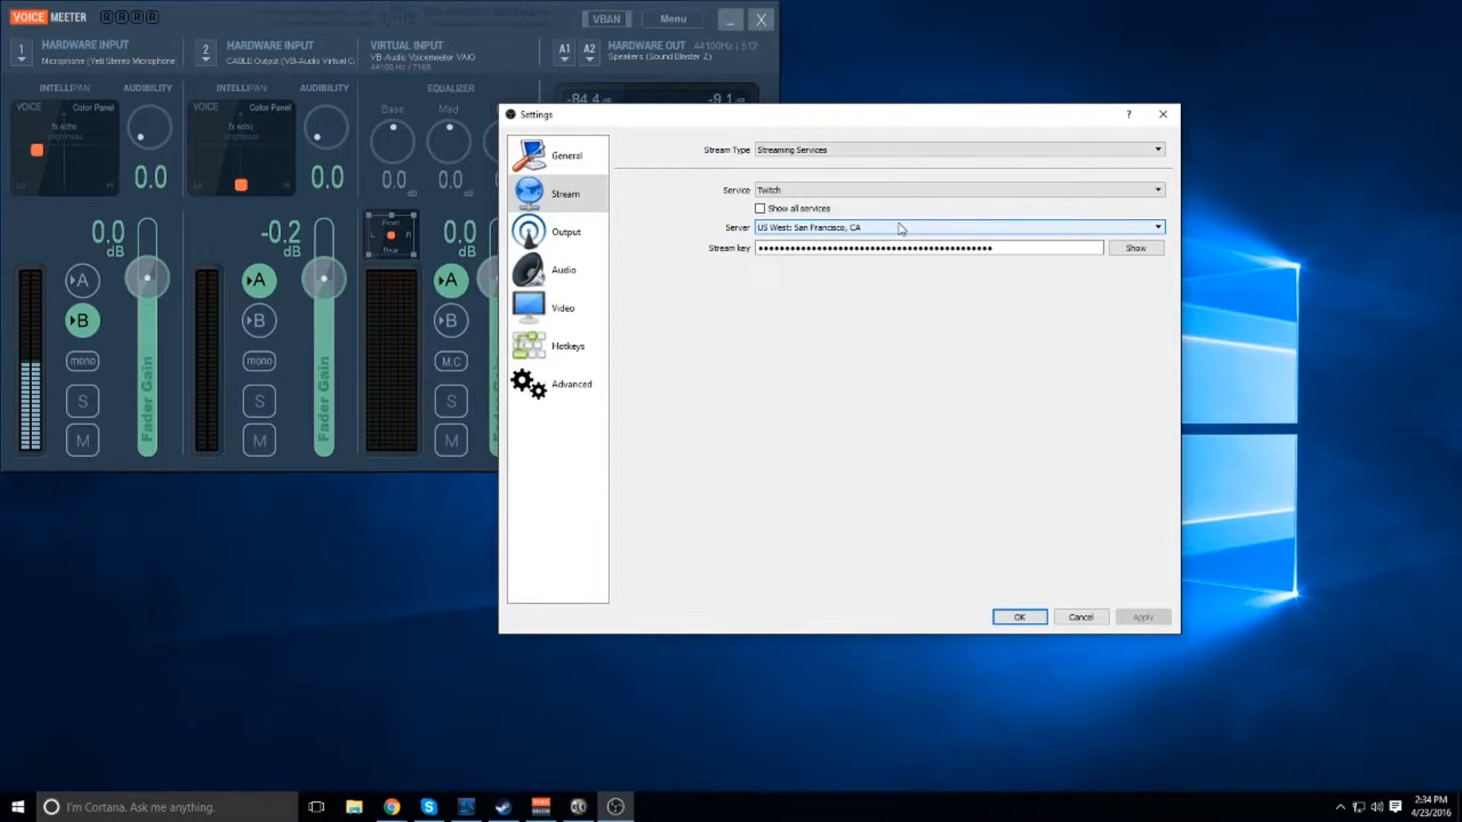
pyautogui.moveTo(995, 249); pyautogui.dragTo(759, 253)
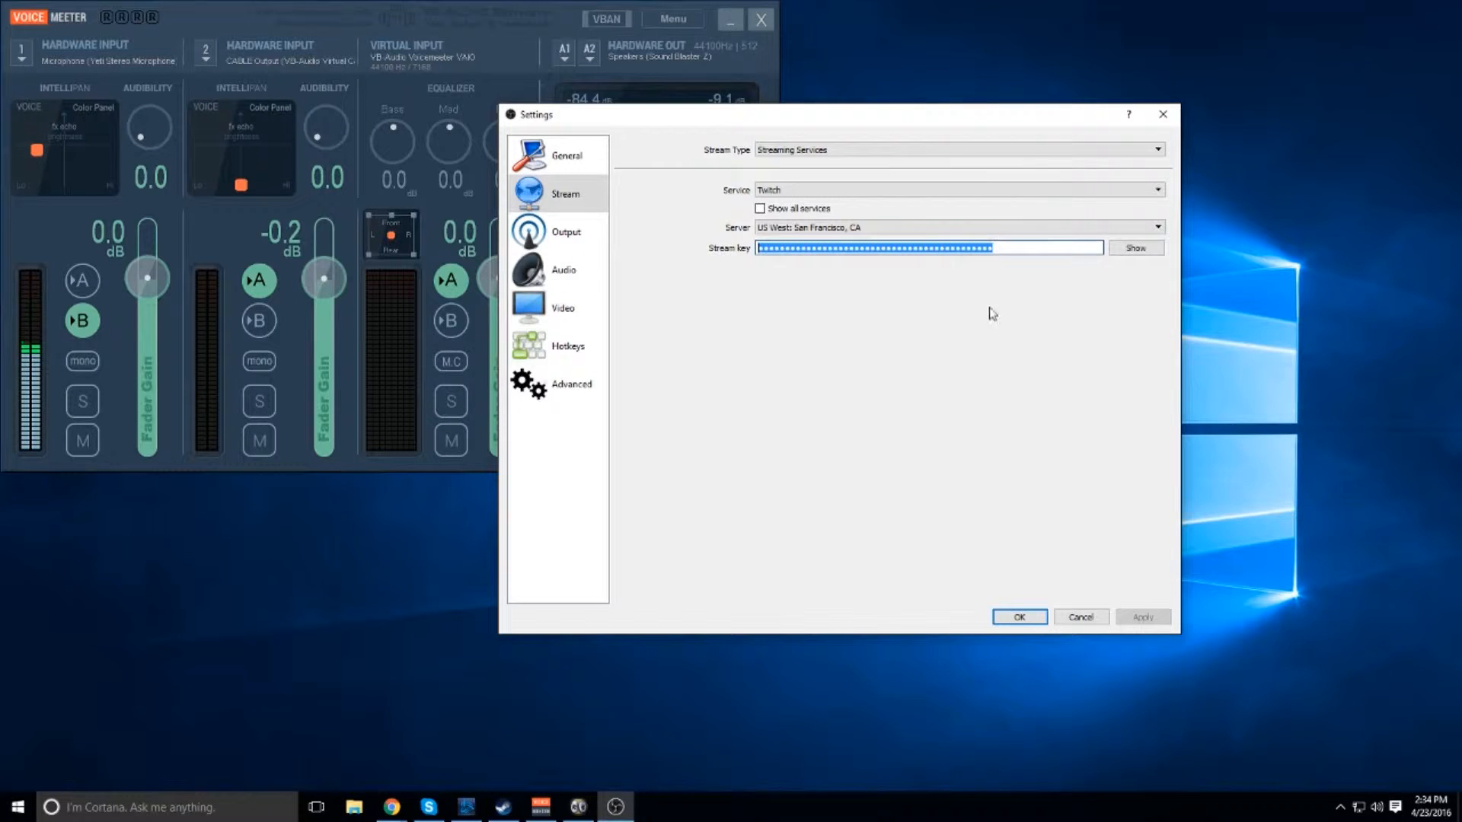
pyautogui.click(800, 249)
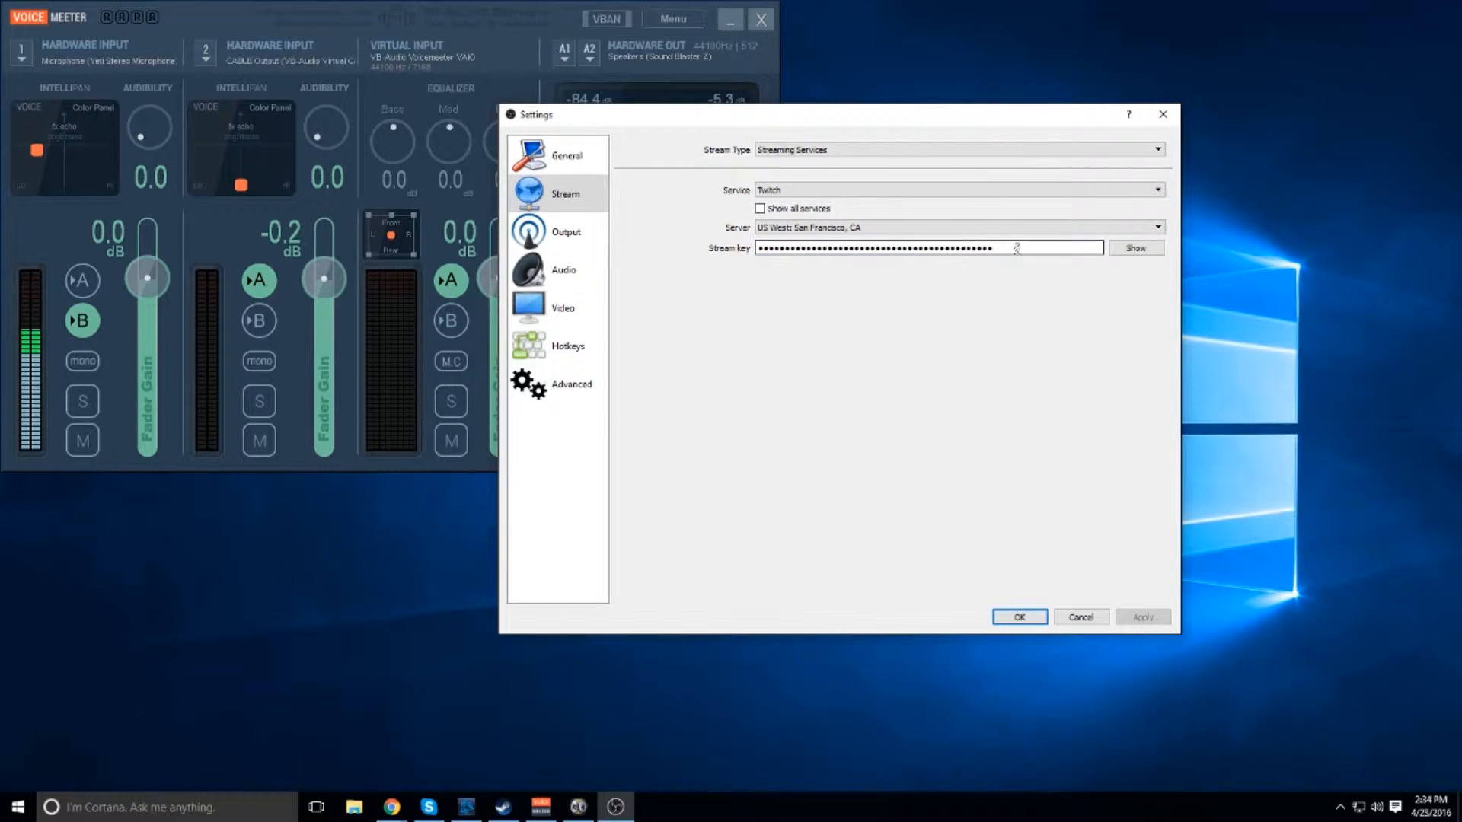
pyautogui.moveTo(1016, 249); pyautogui.dragTo(724, 271)
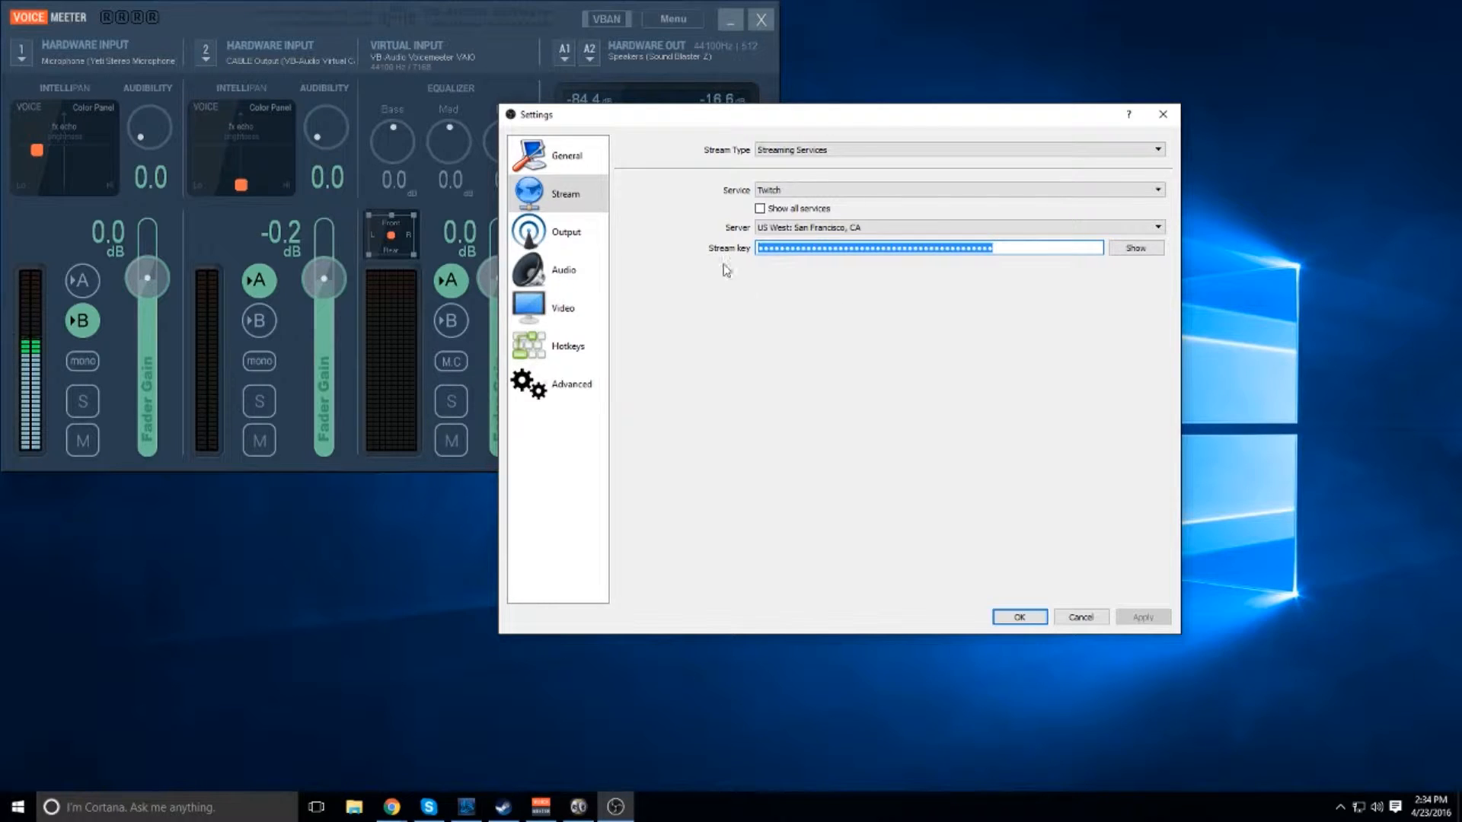
# Configure the streaming output with the high profile, CBR (Constant Bitrate) rate control and a bitrate of 2500.
pyautogui.click(565, 231)
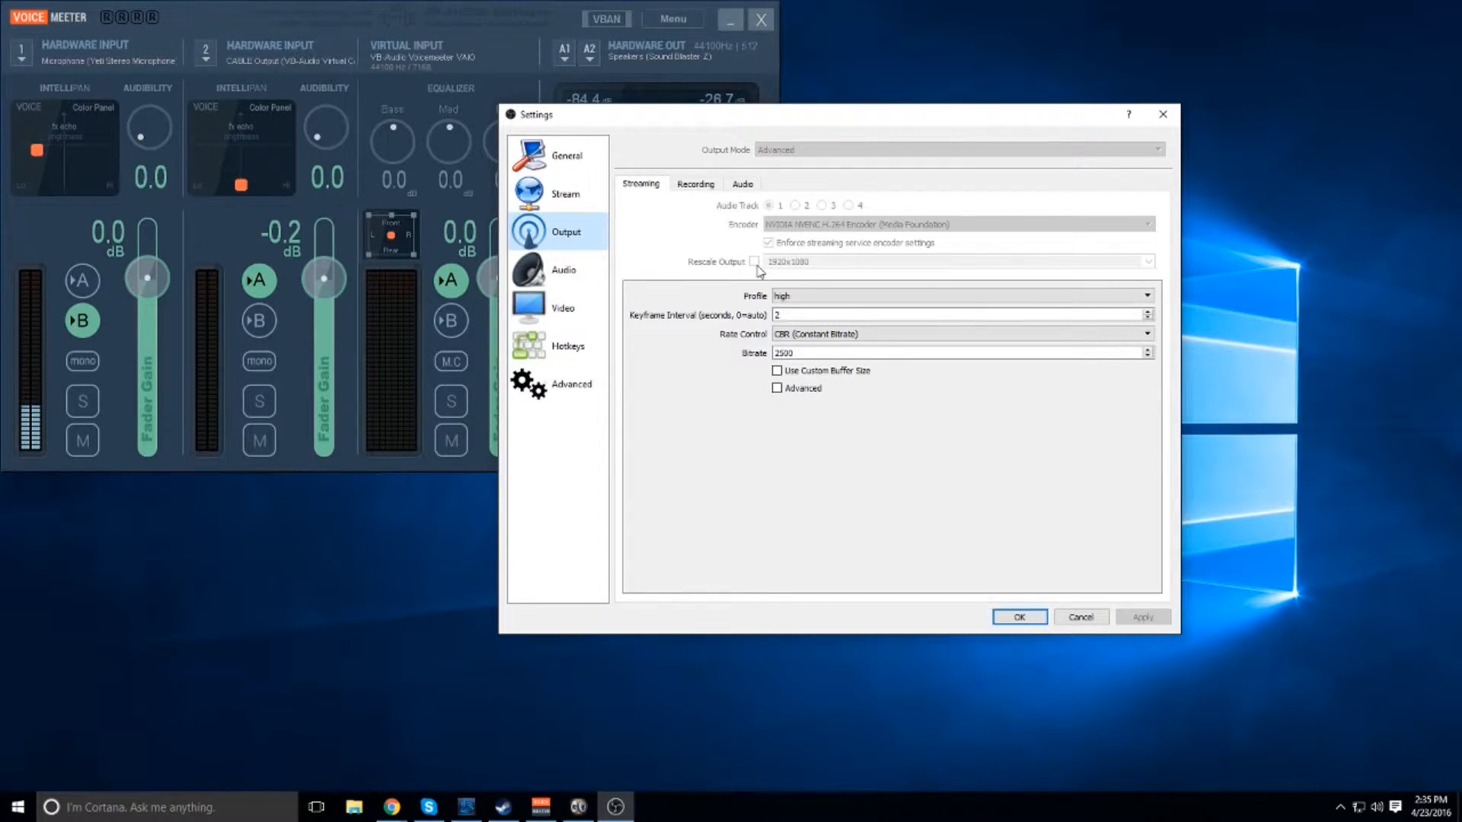
pyautogui.click(839, 296)
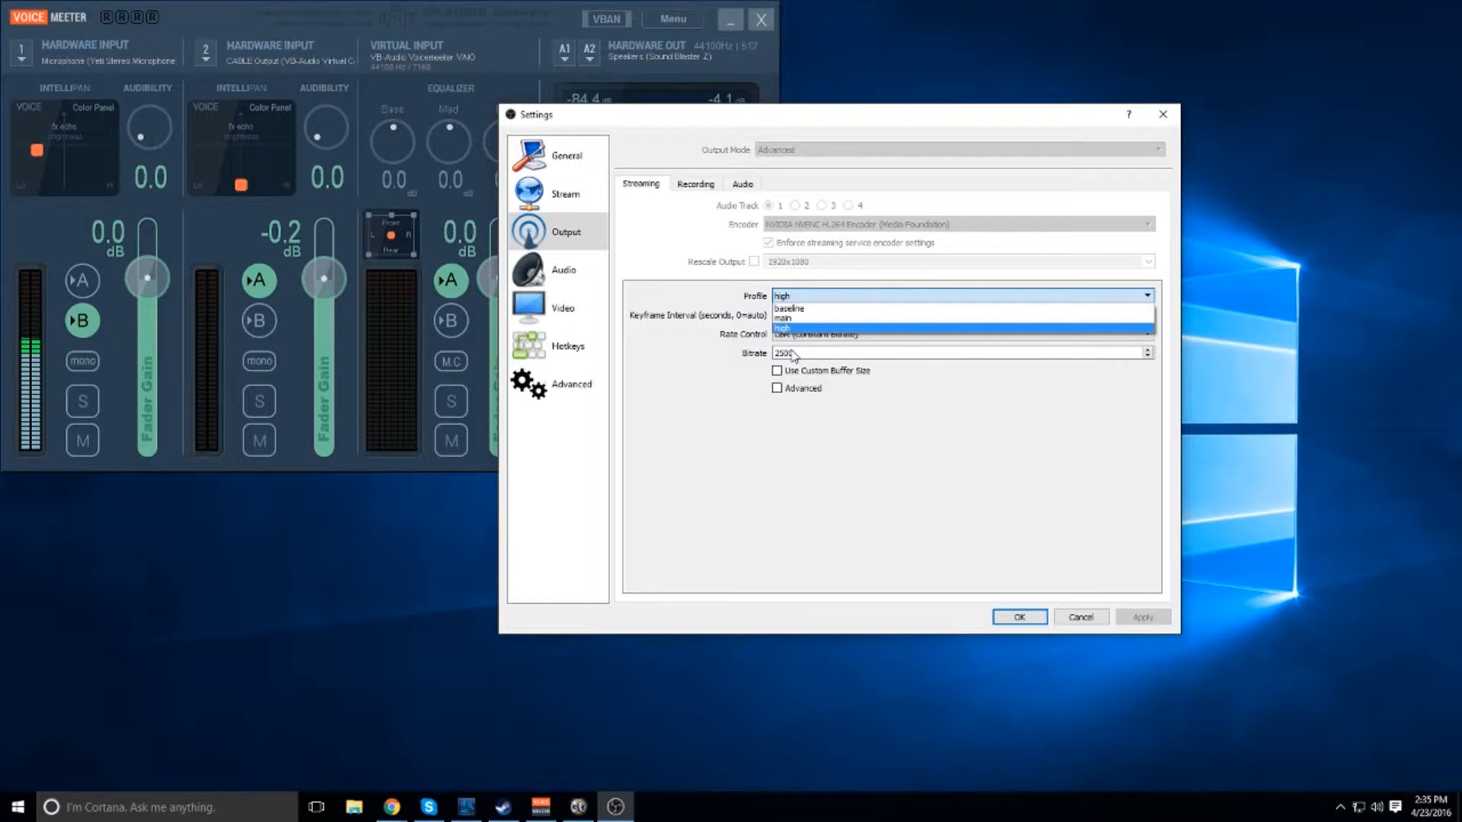
pyautogui.click(807, 297)
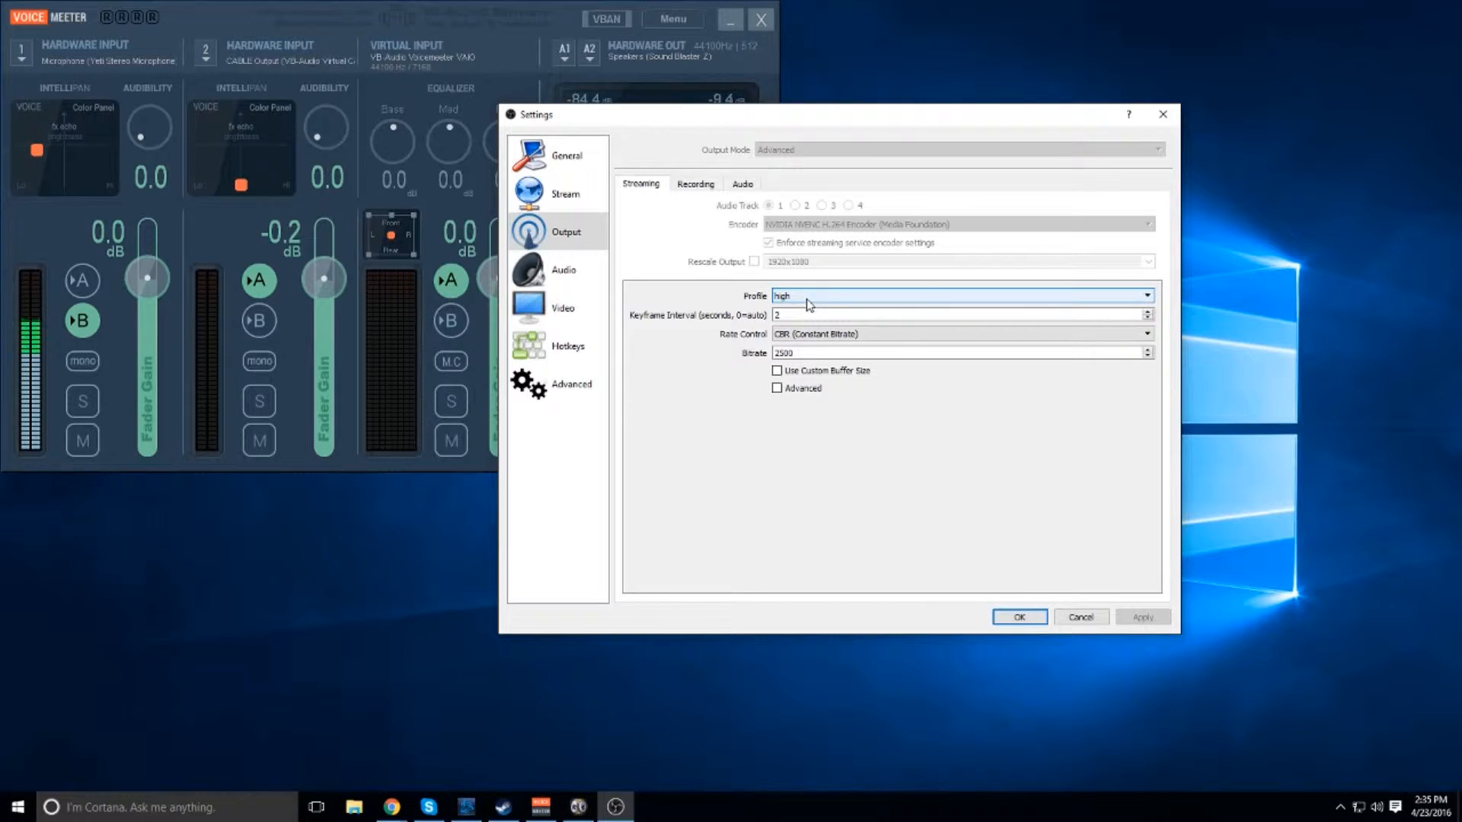
pyautogui.click(812, 335)
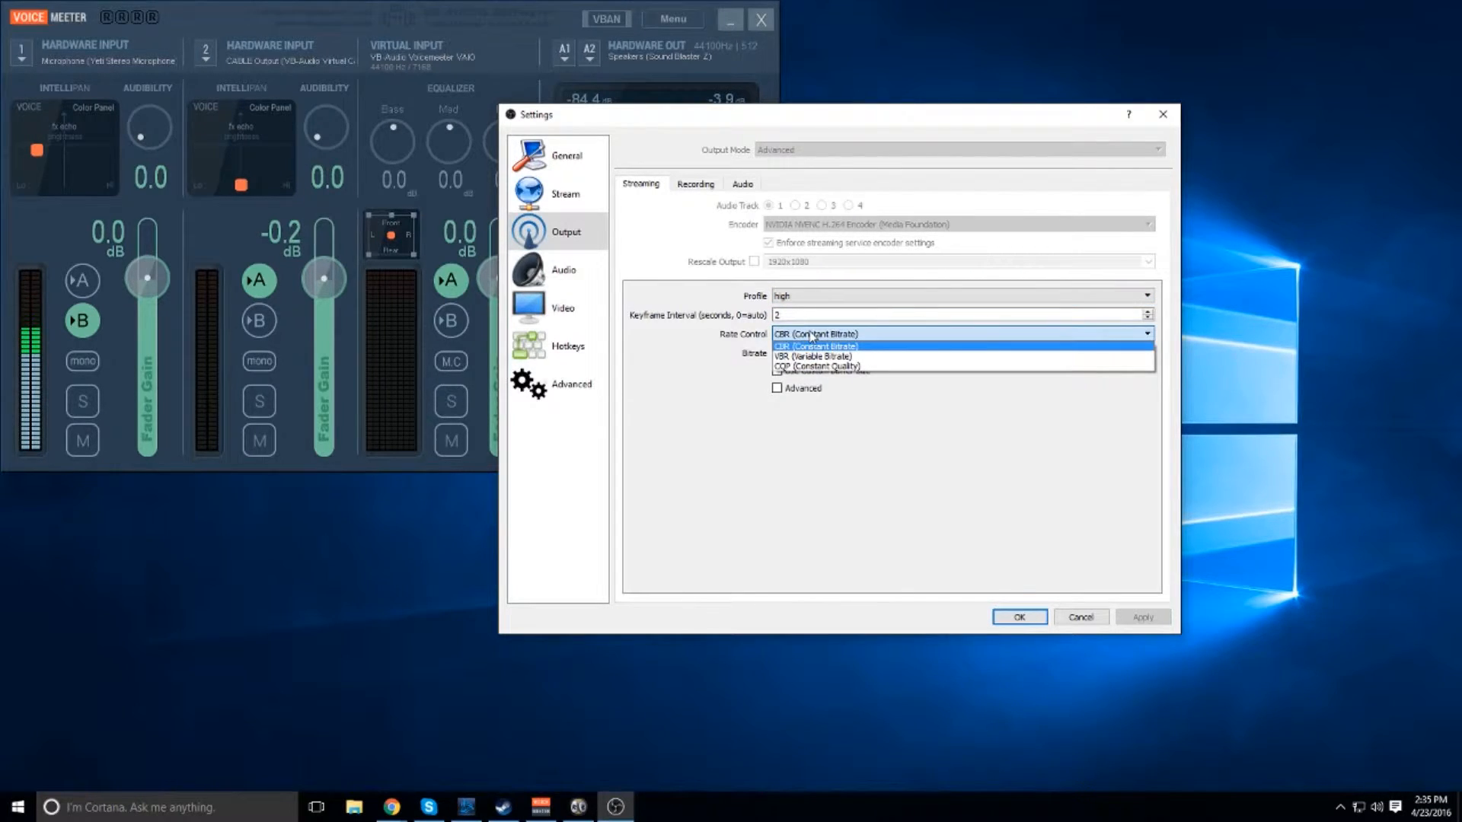
pyautogui.click(811, 347)
pyautogui.doubleClick(786, 352)
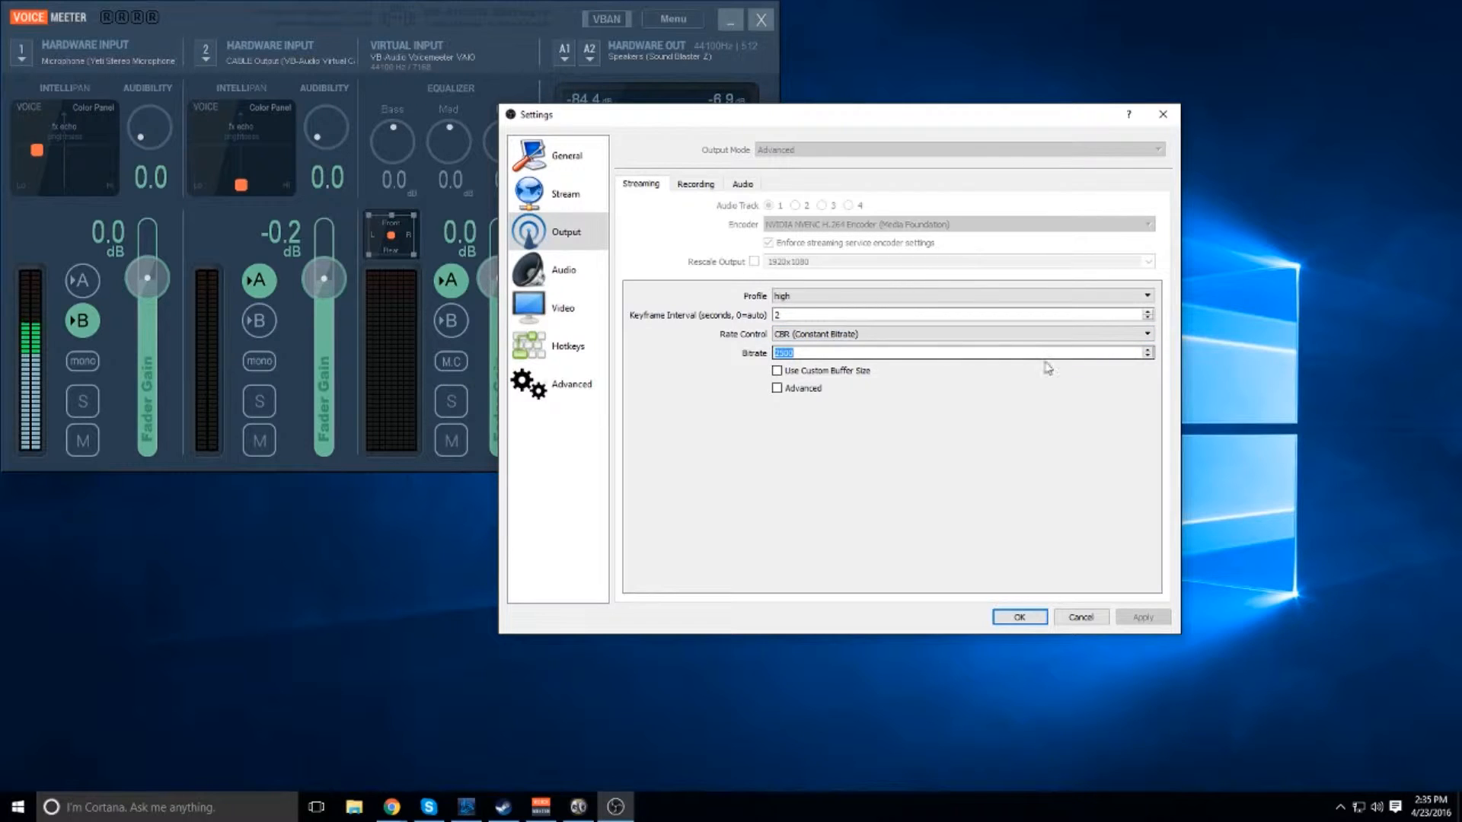
pyautogui.click(1147, 356)
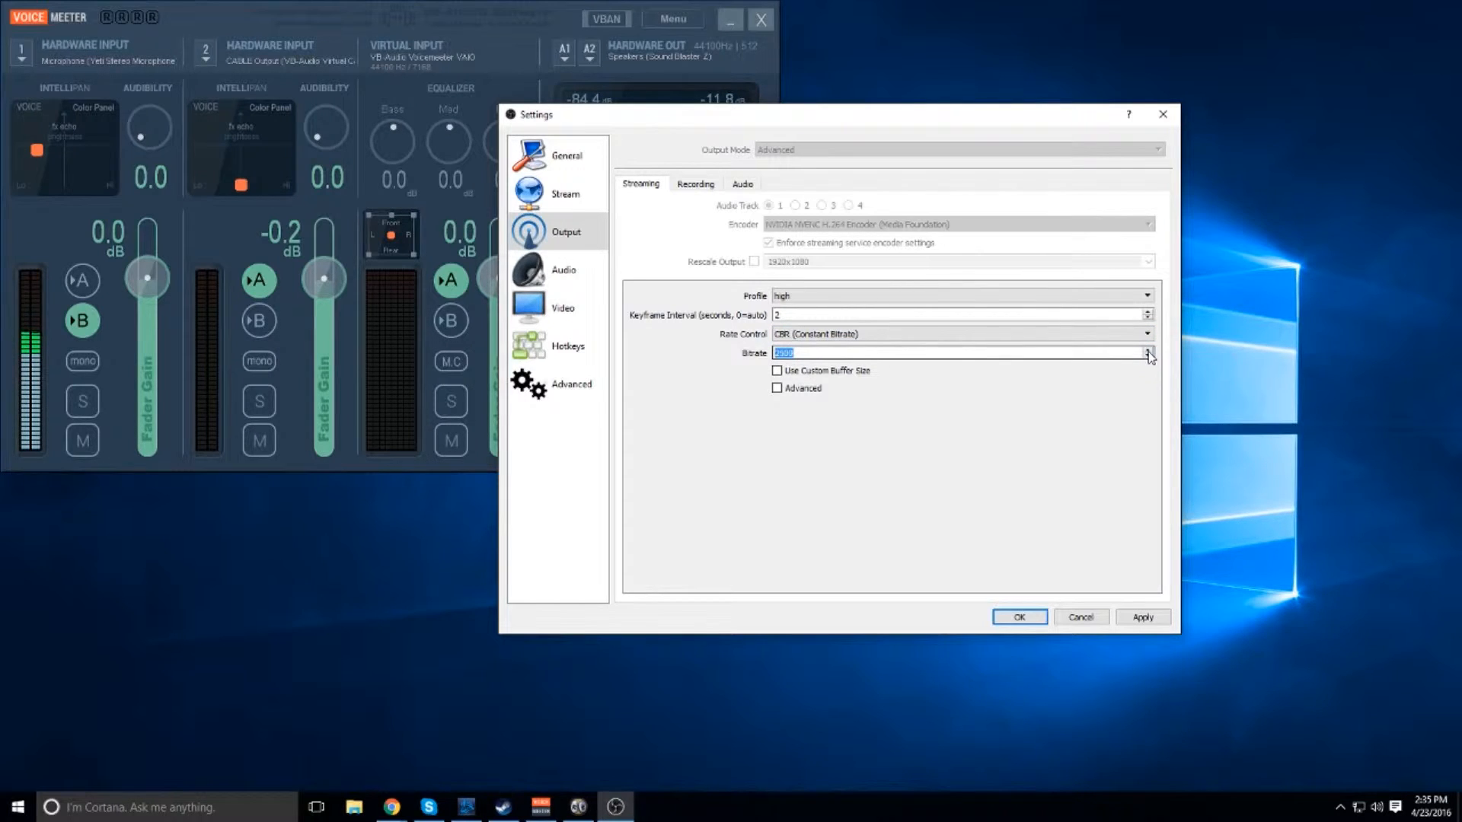
pyautogui.click(943, 378)
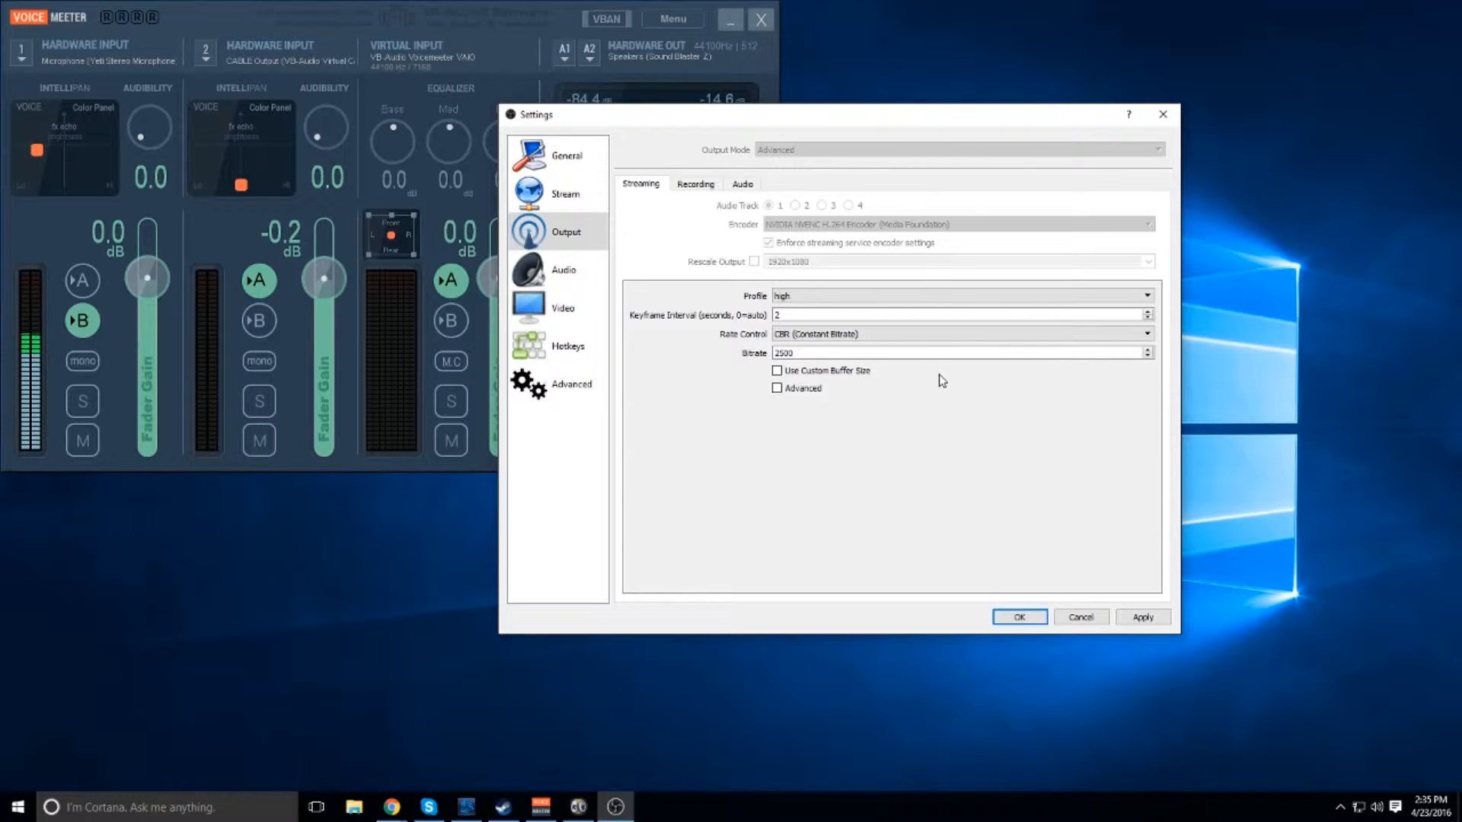
# Examine the recording output settings, including the encoder profile choices.
pyautogui.click(705, 187)
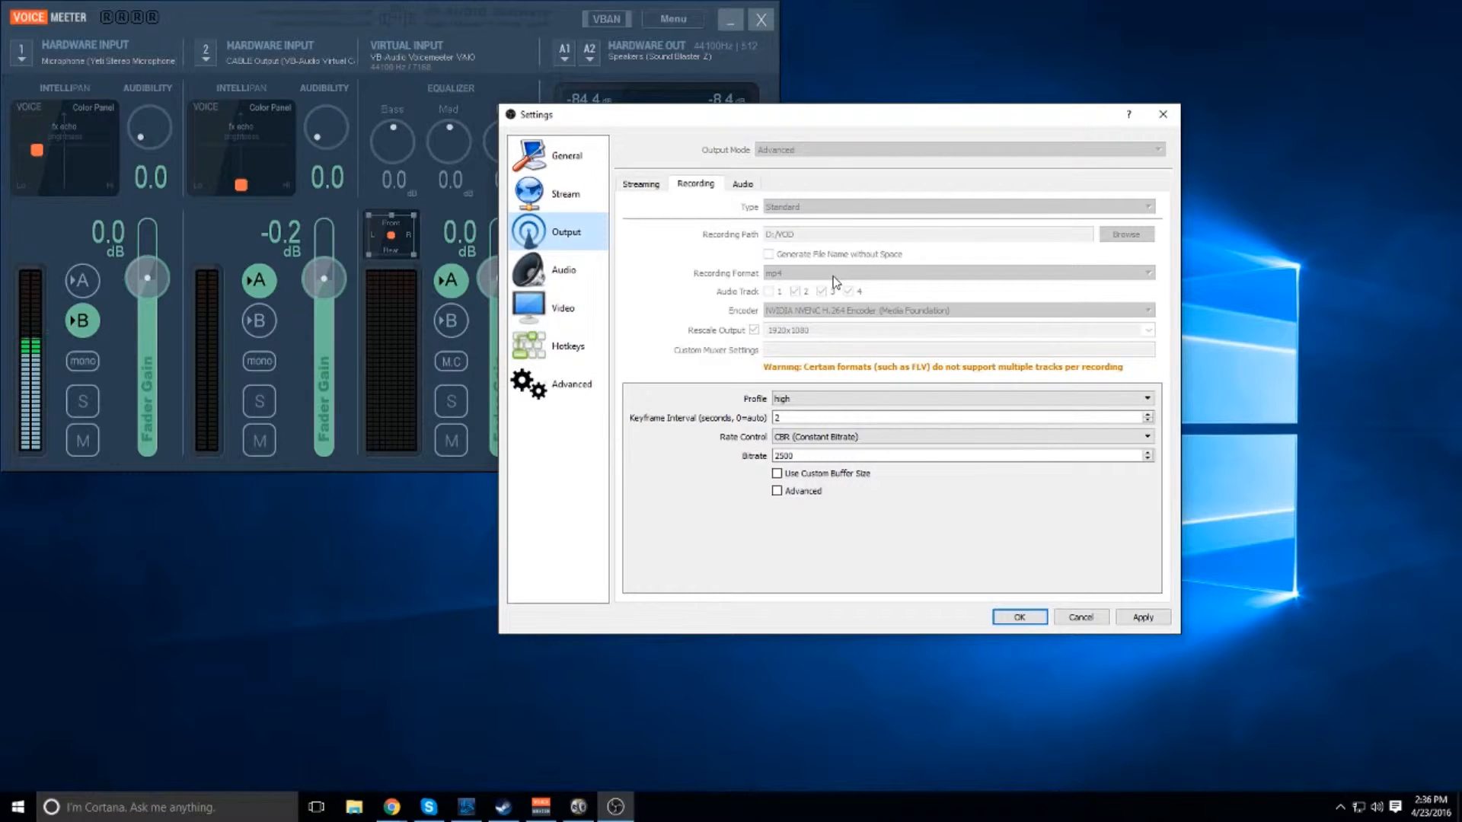
pyautogui.click(847, 400)
pyautogui.click(847, 400)
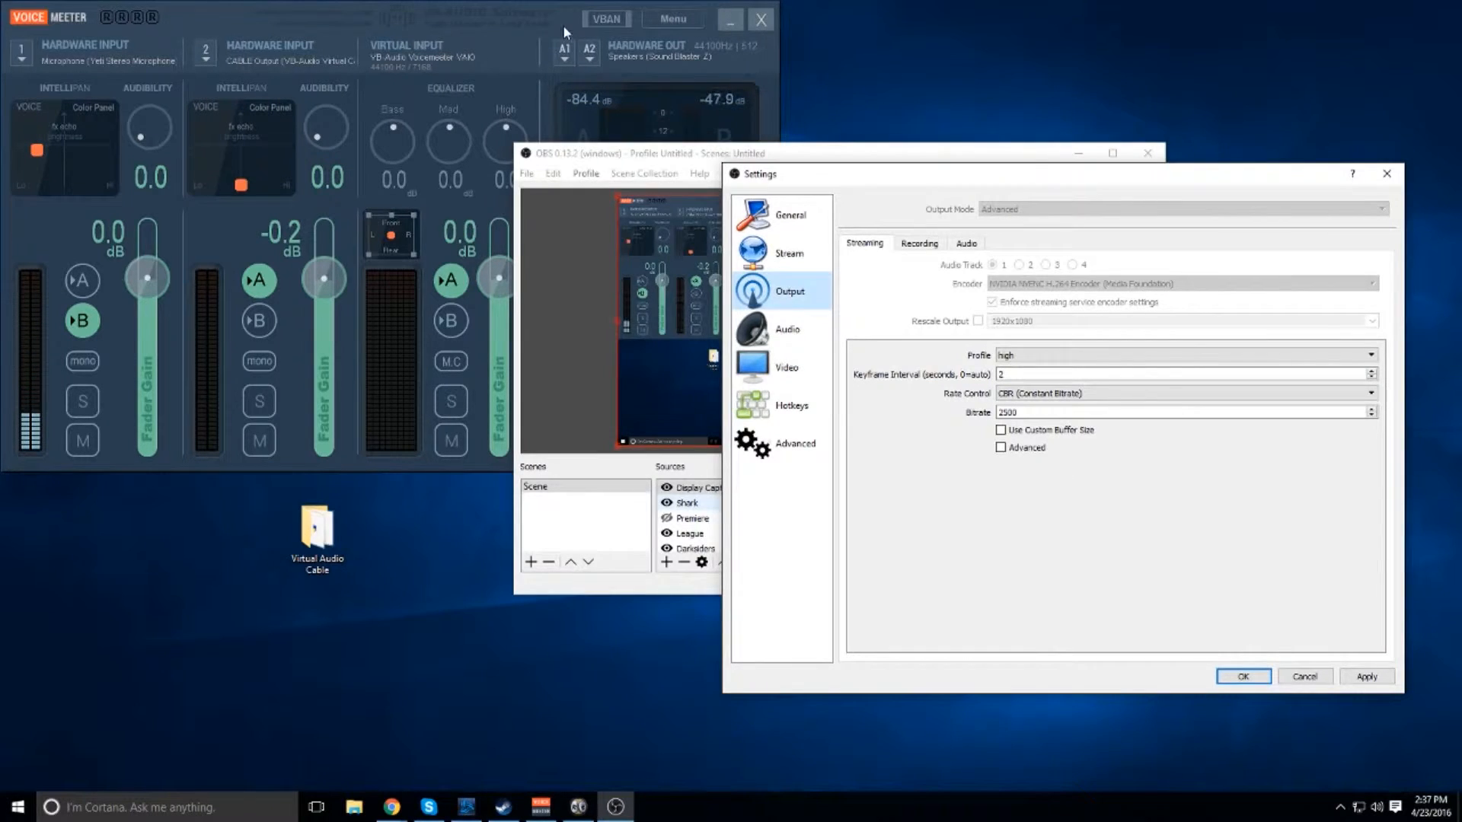
# Bring the VoiceMeeter mixer forward for a look, and return to OBS to open the audio settings.
pyautogui.click(562, 26)
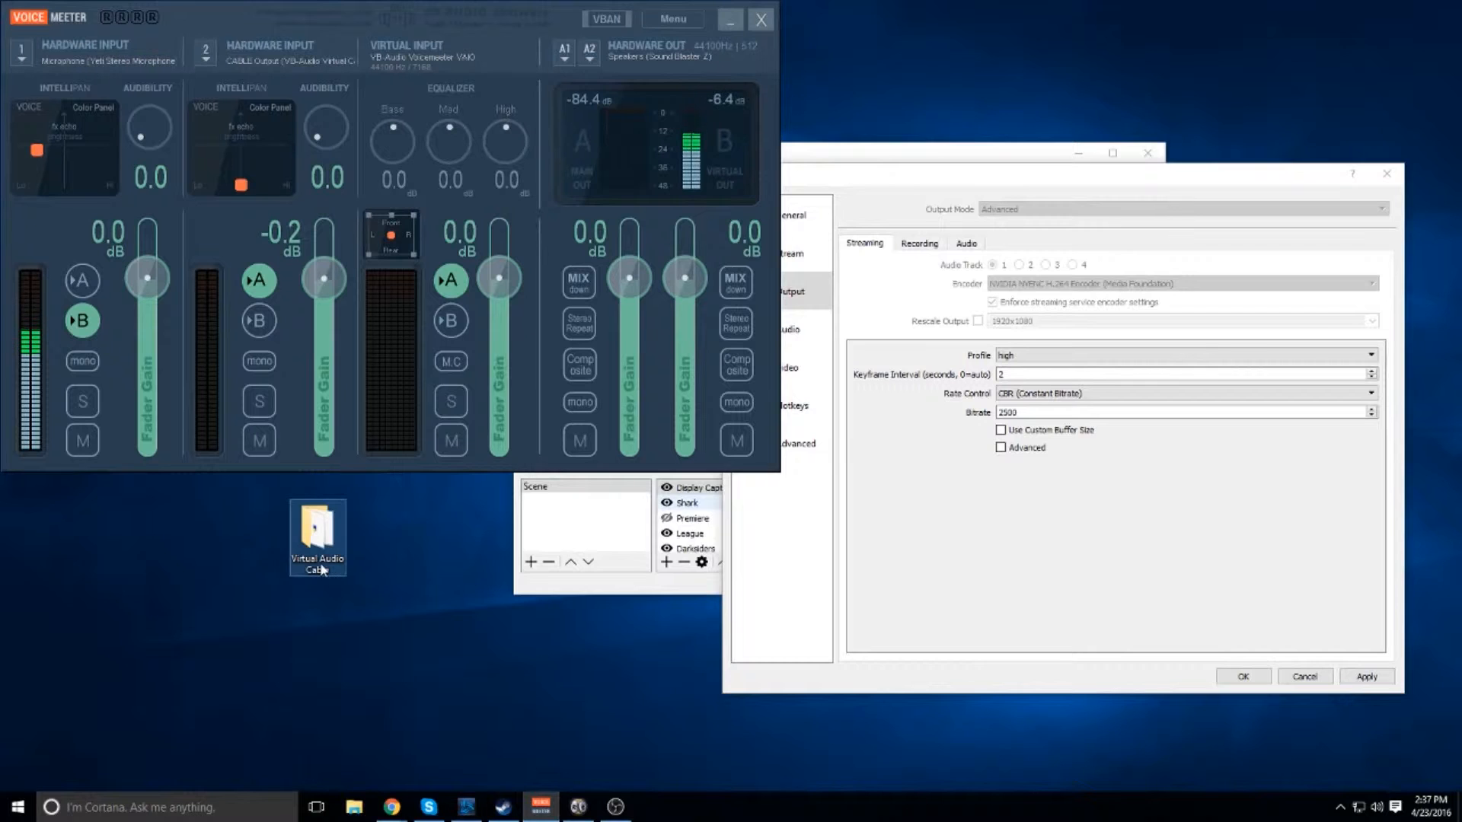
pyautogui.click(913, 182)
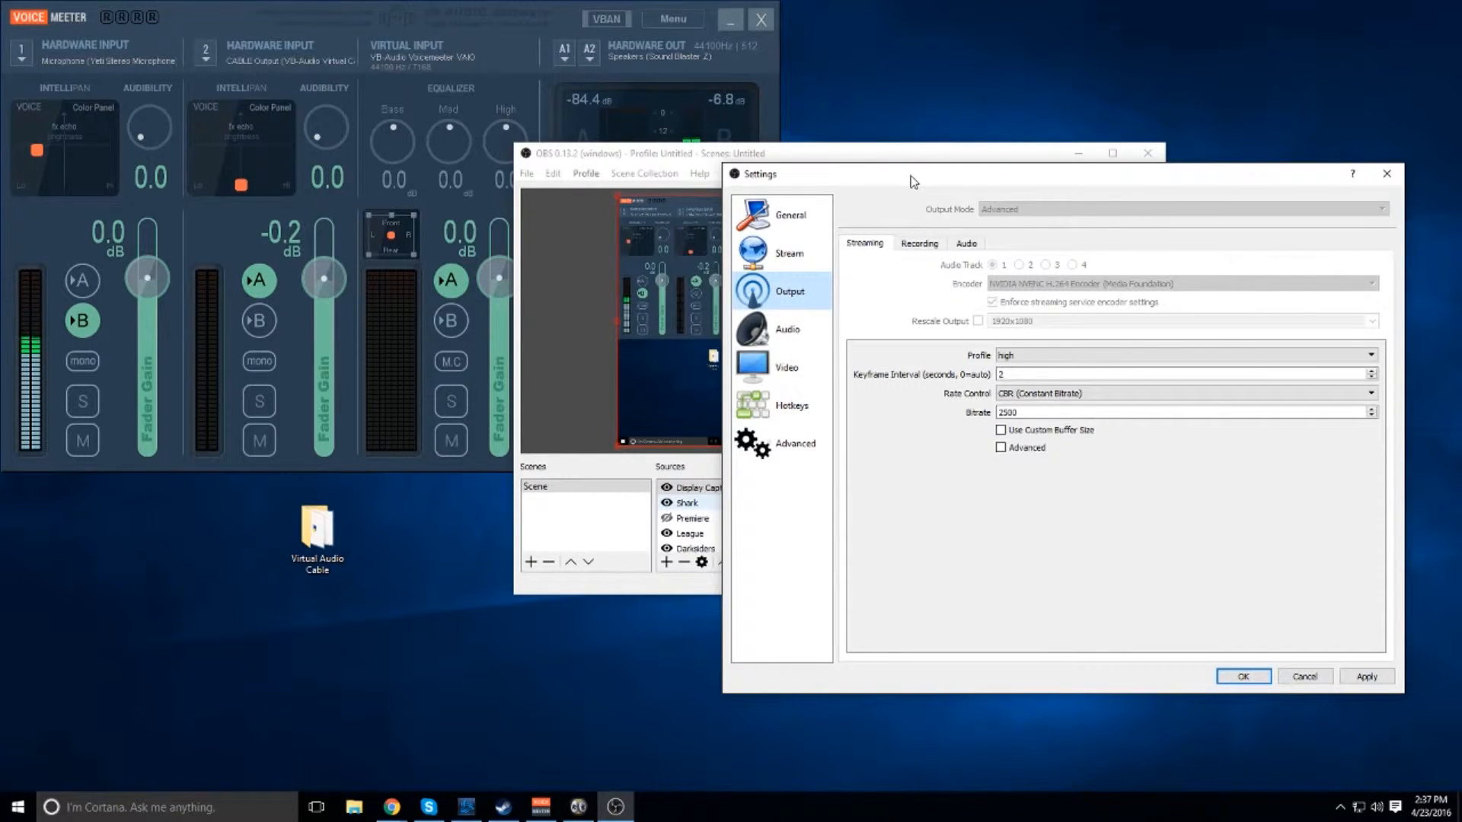
pyautogui.click(830, 325)
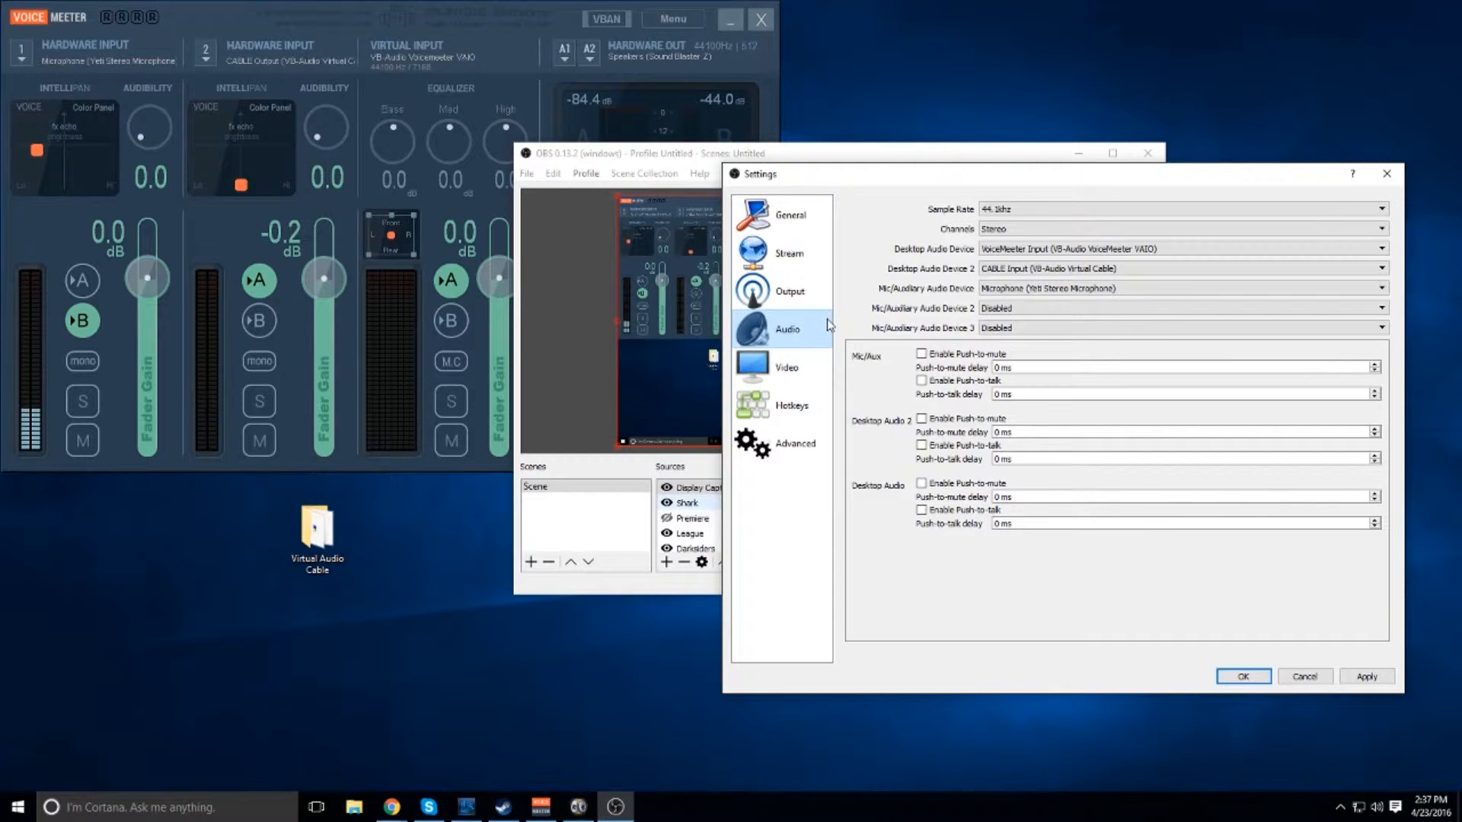
pyautogui.moveTo(995, 180); pyautogui.dragTo(719, 189)
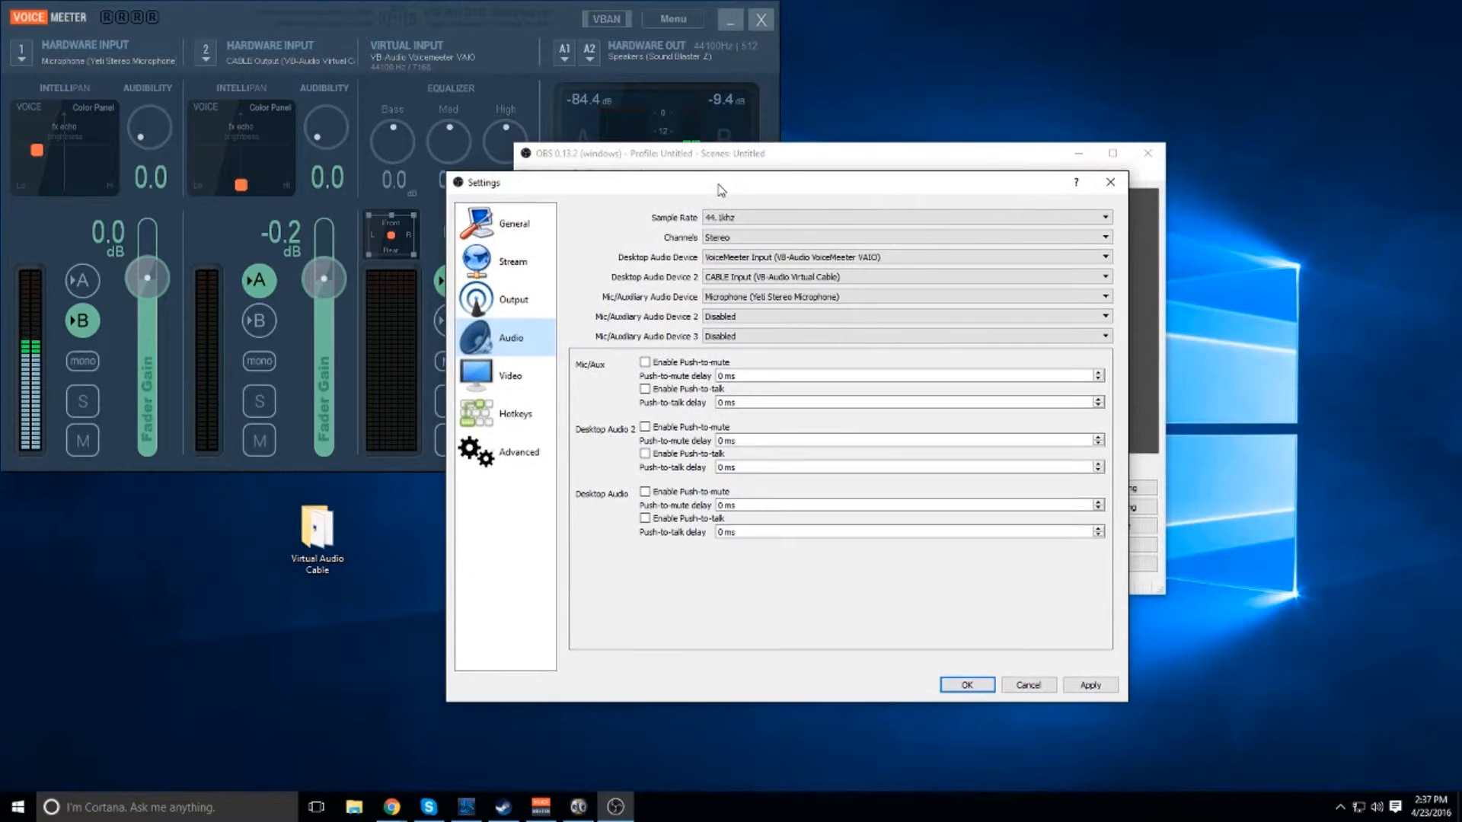
# Examine the device choices for Desktop Audio Device and Desktop Audio Device 2.
pyautogui.click(754, 258)
pyautogui.click(769, 258)
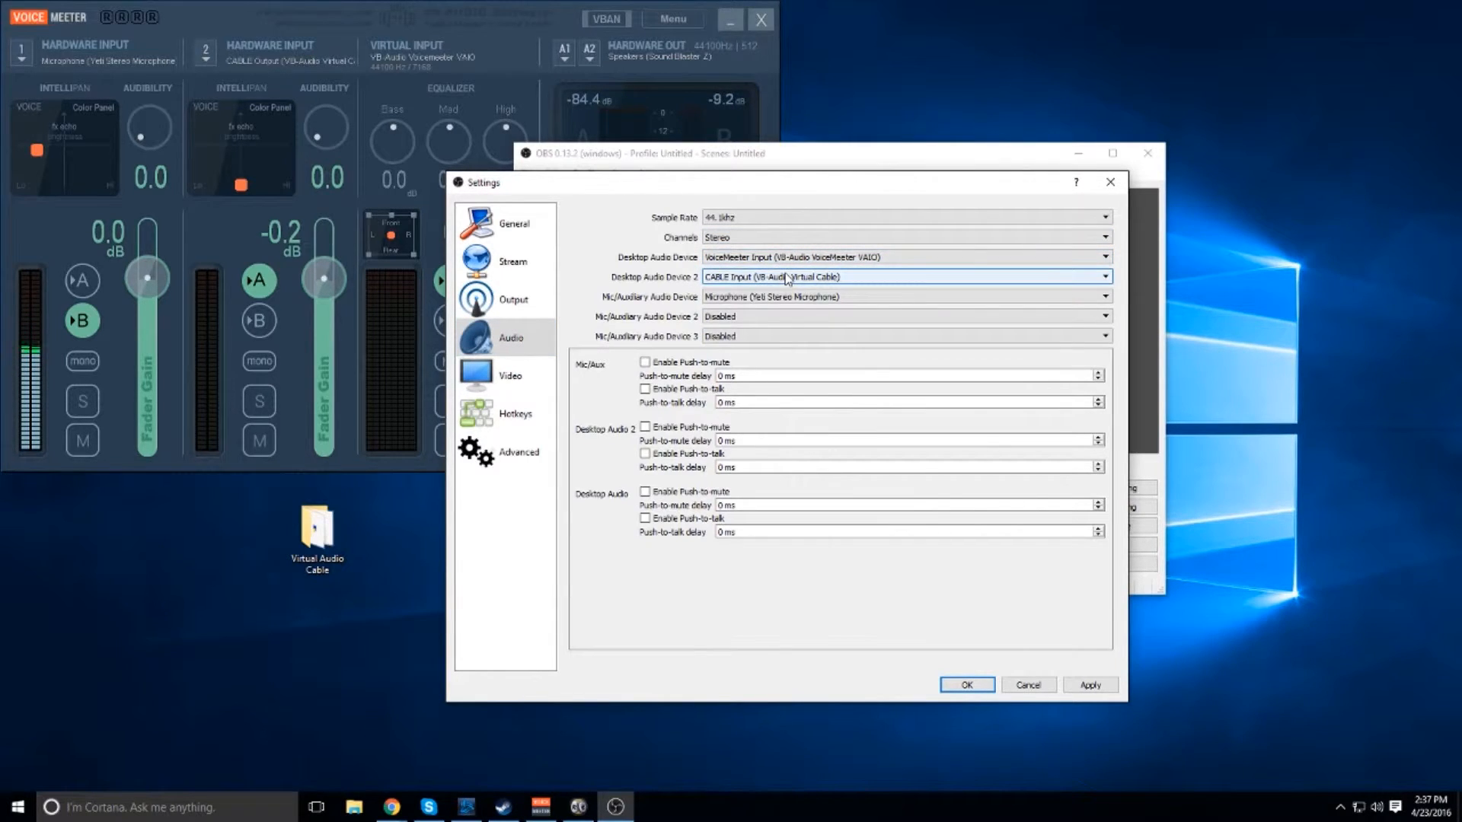
pyautogui.click(787, 278)
pyautogui.click(787, 278)
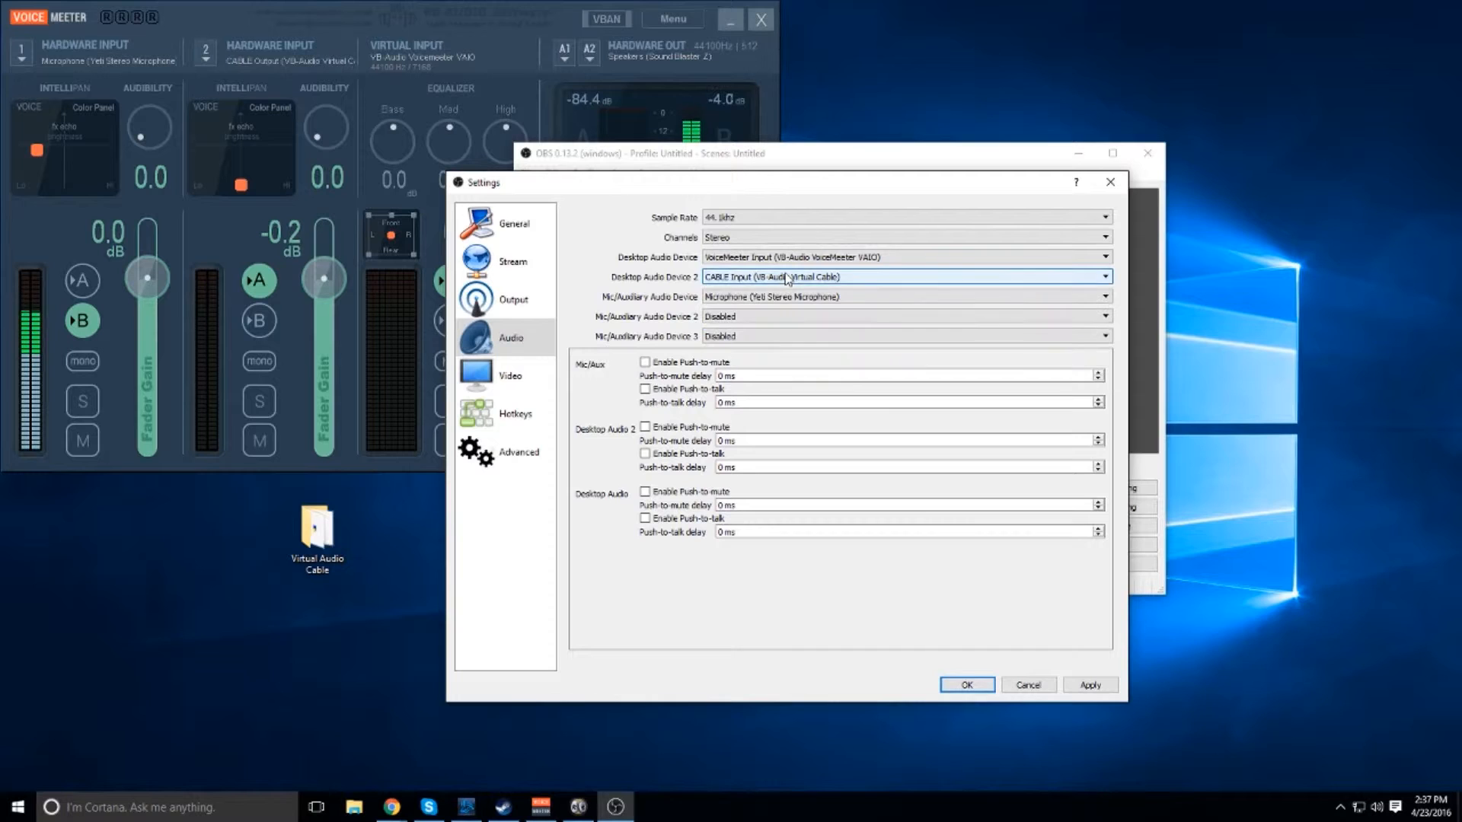
# Choose Microphone (Yeti Stereo Microphone) as the Mic/Auxiliary Audio Device.
pyautogui.click(789, 299)
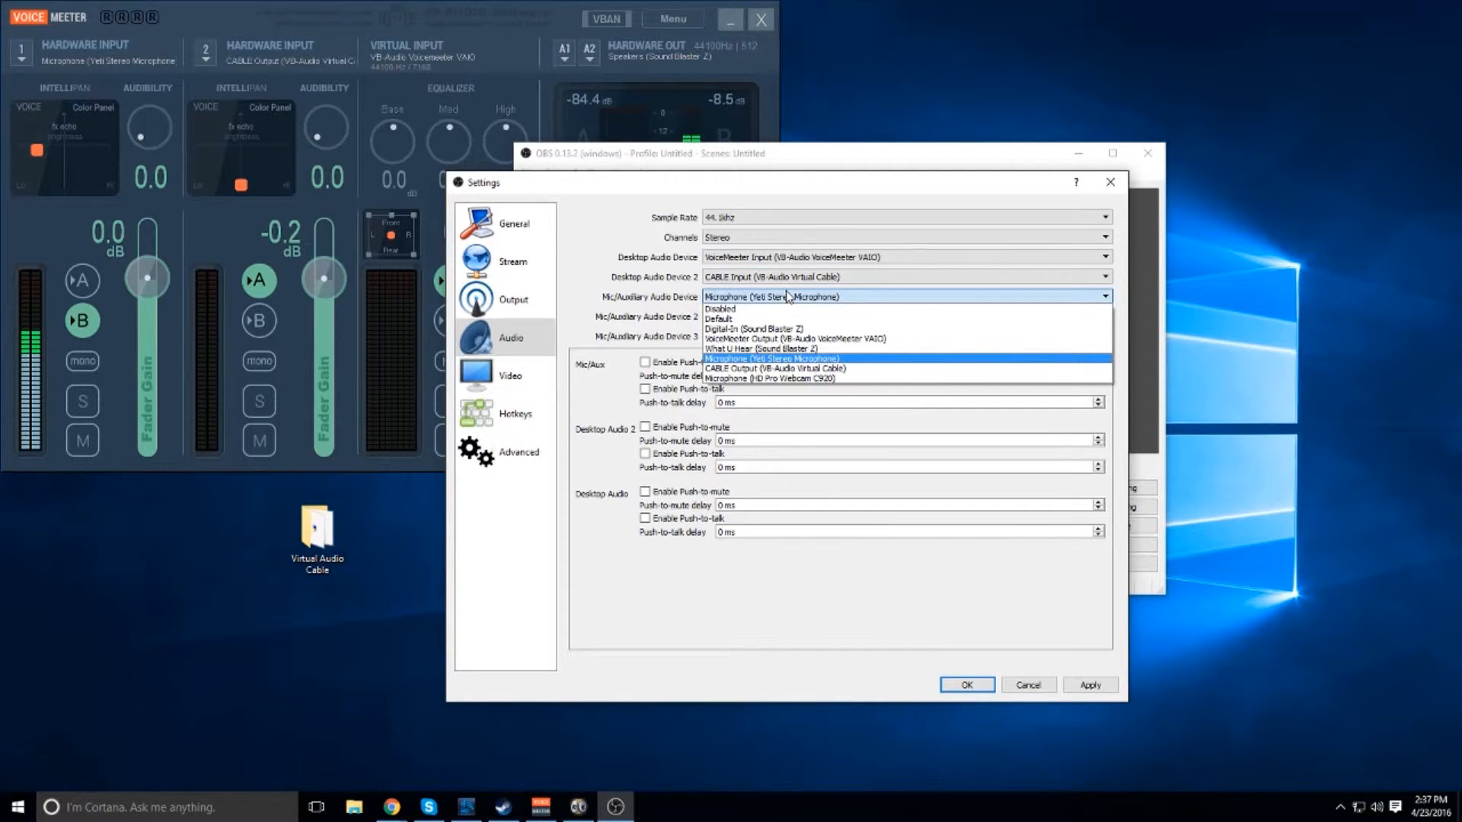
pyautogui.click(788, 299)
pyautogui.click(788, 299)
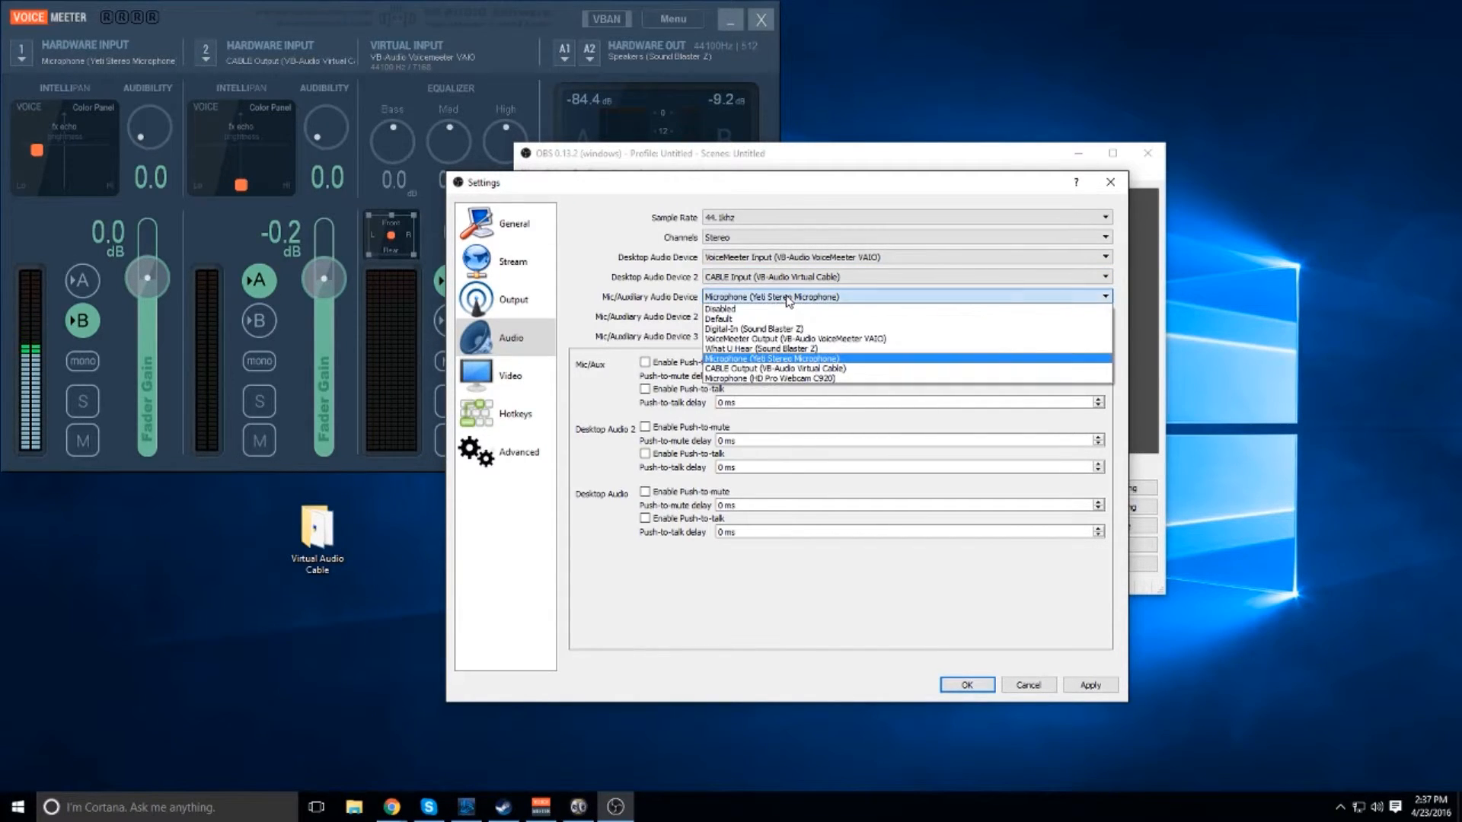
pyautogui.click(751, 359)
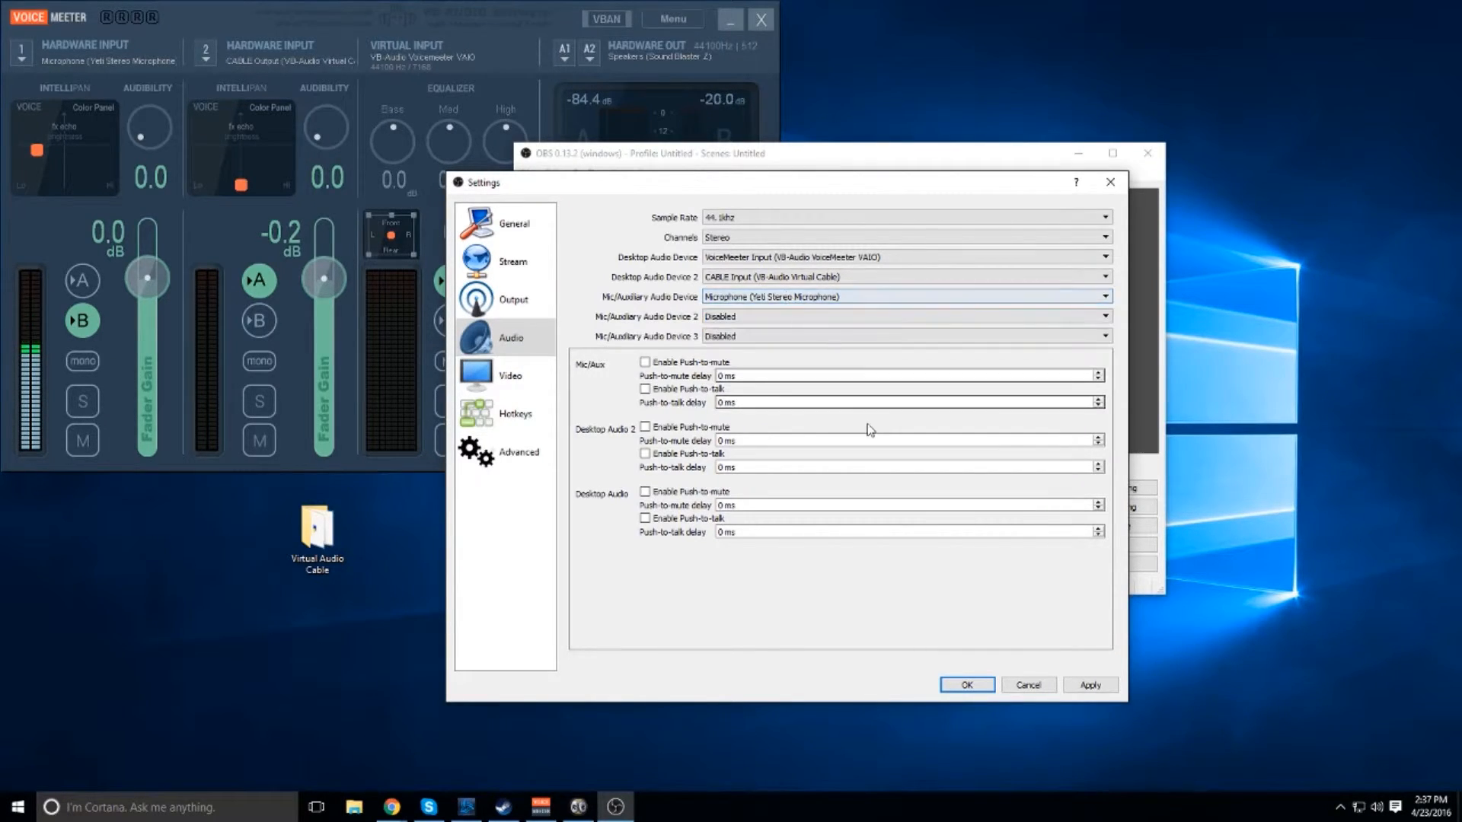
# Recheck the device lists of both desktop audio devices, starting with the second one.
pyautogui.click(740, 278)
pyautogui.click(744, 275)
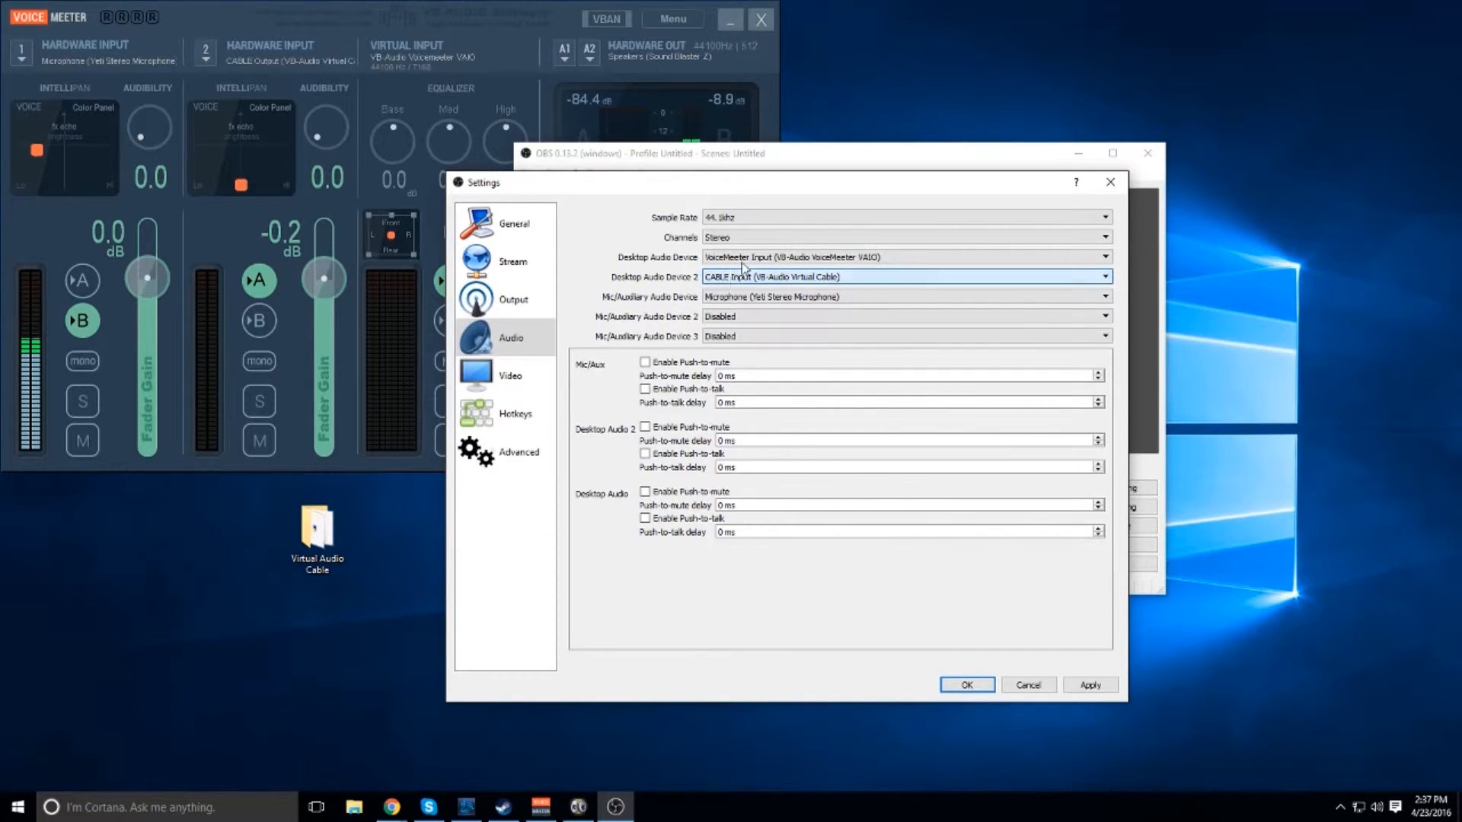
pyautogui.click(747, 260)
pyautogui.click(749, 260)
# Review the video resolution and frame rate settings, and close the settings window.
pyautogui.click(533, 377)
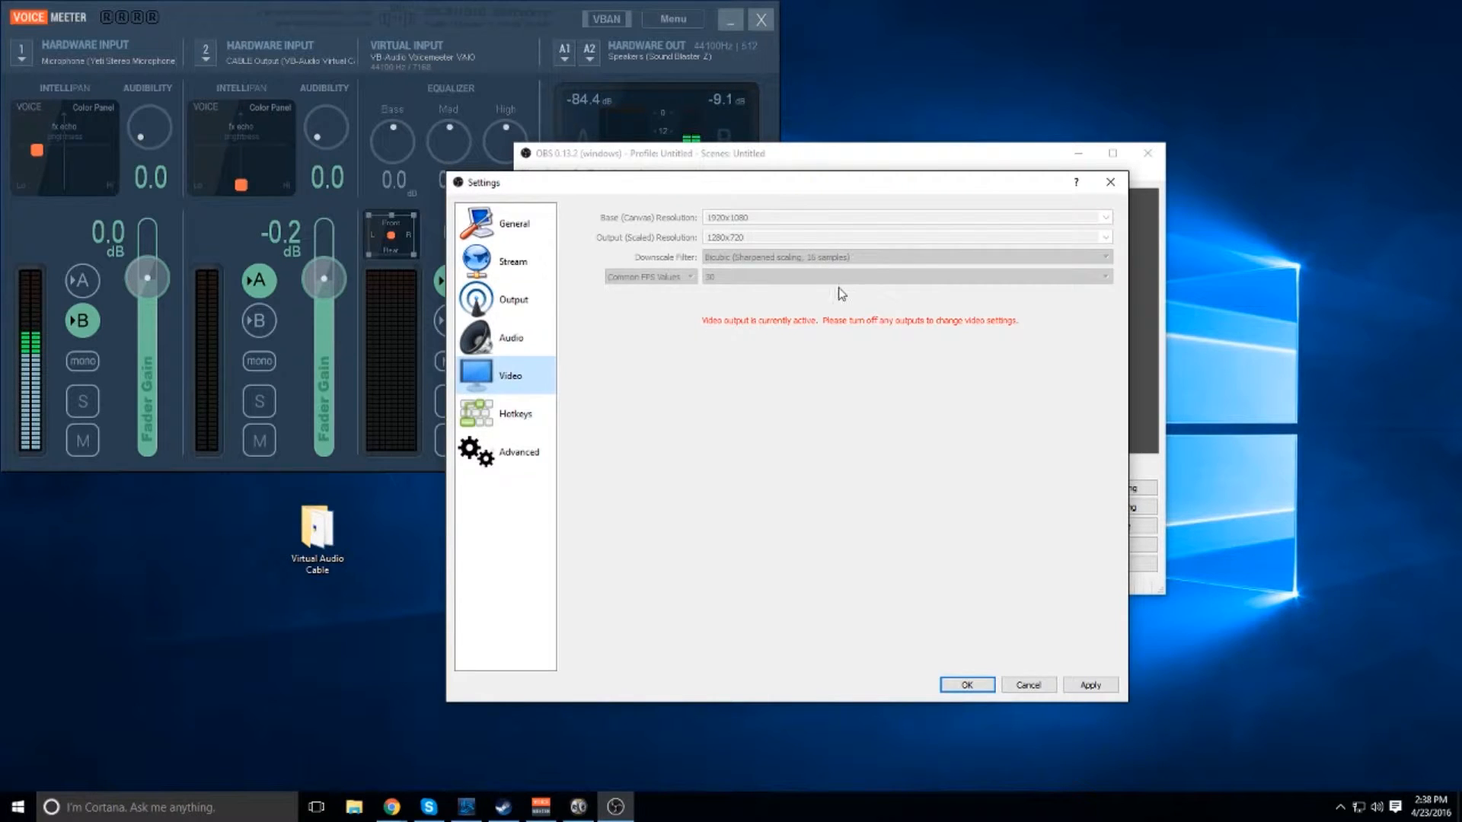
pyautogui.press('Escape')
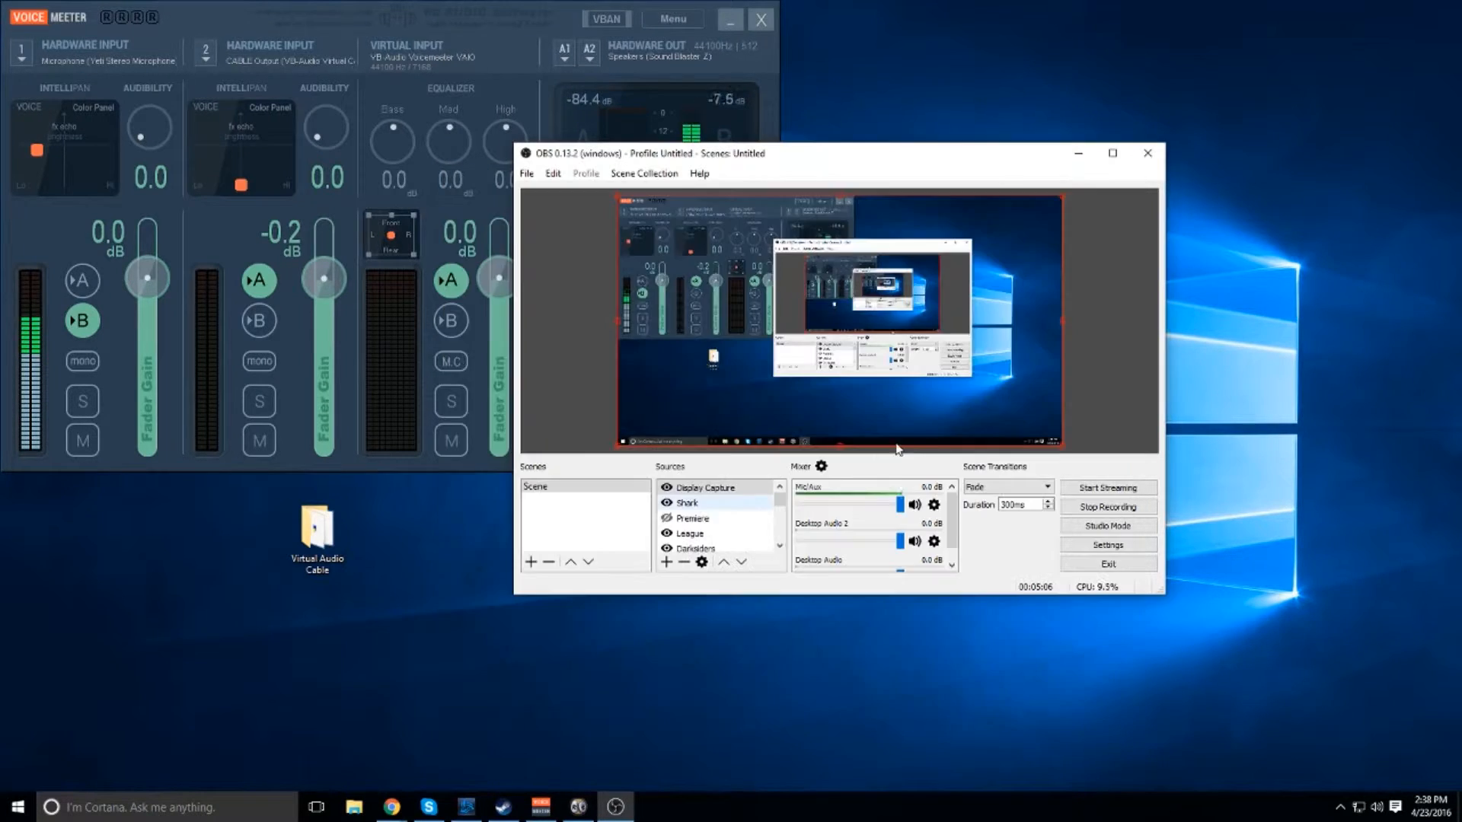
# Open the mixer's Advanced Audio Properties to inspect the track assignments.
pyautogui.click(821, 467)
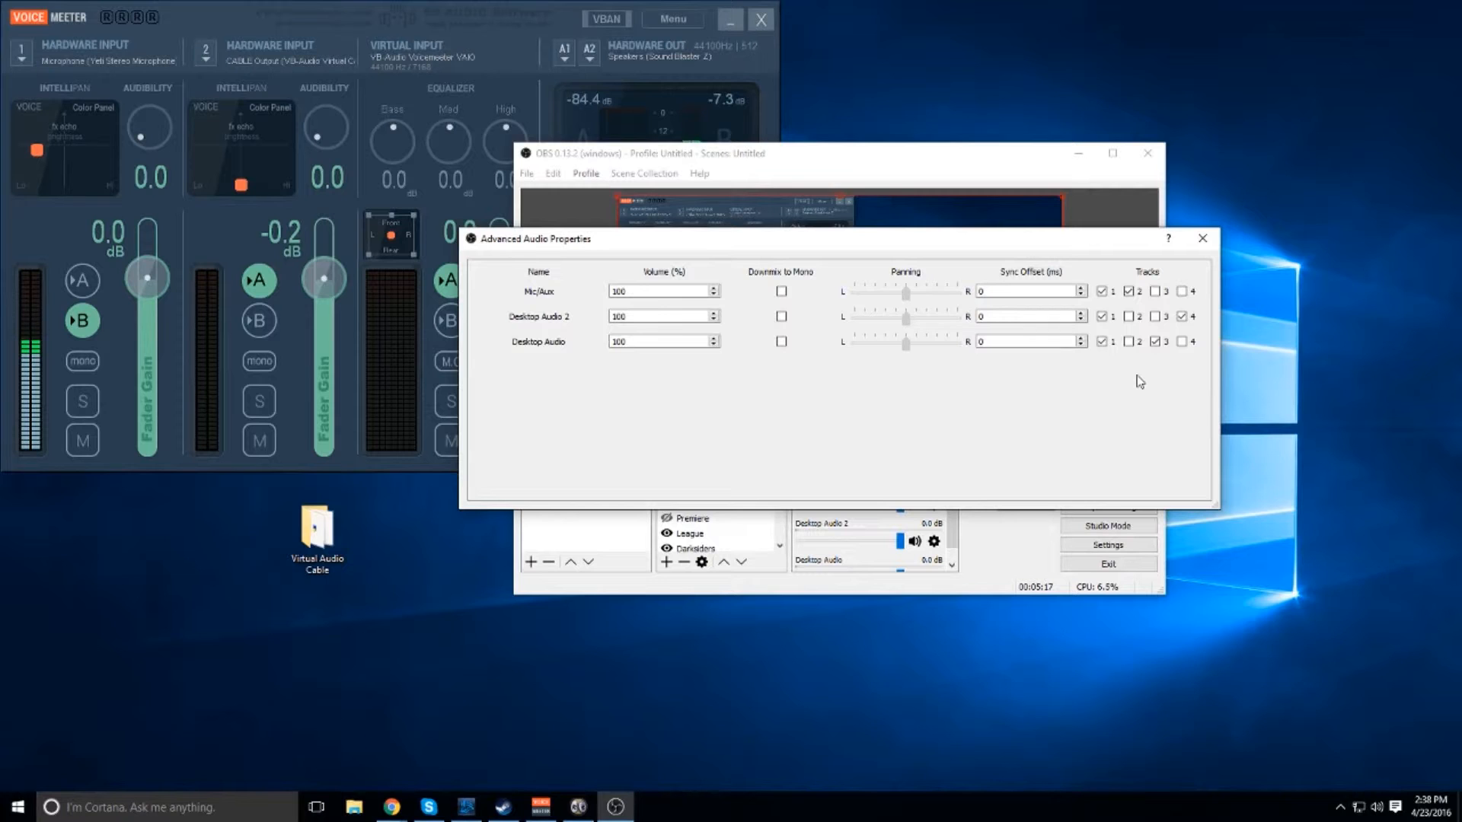
pyautogui.click(408, 20)
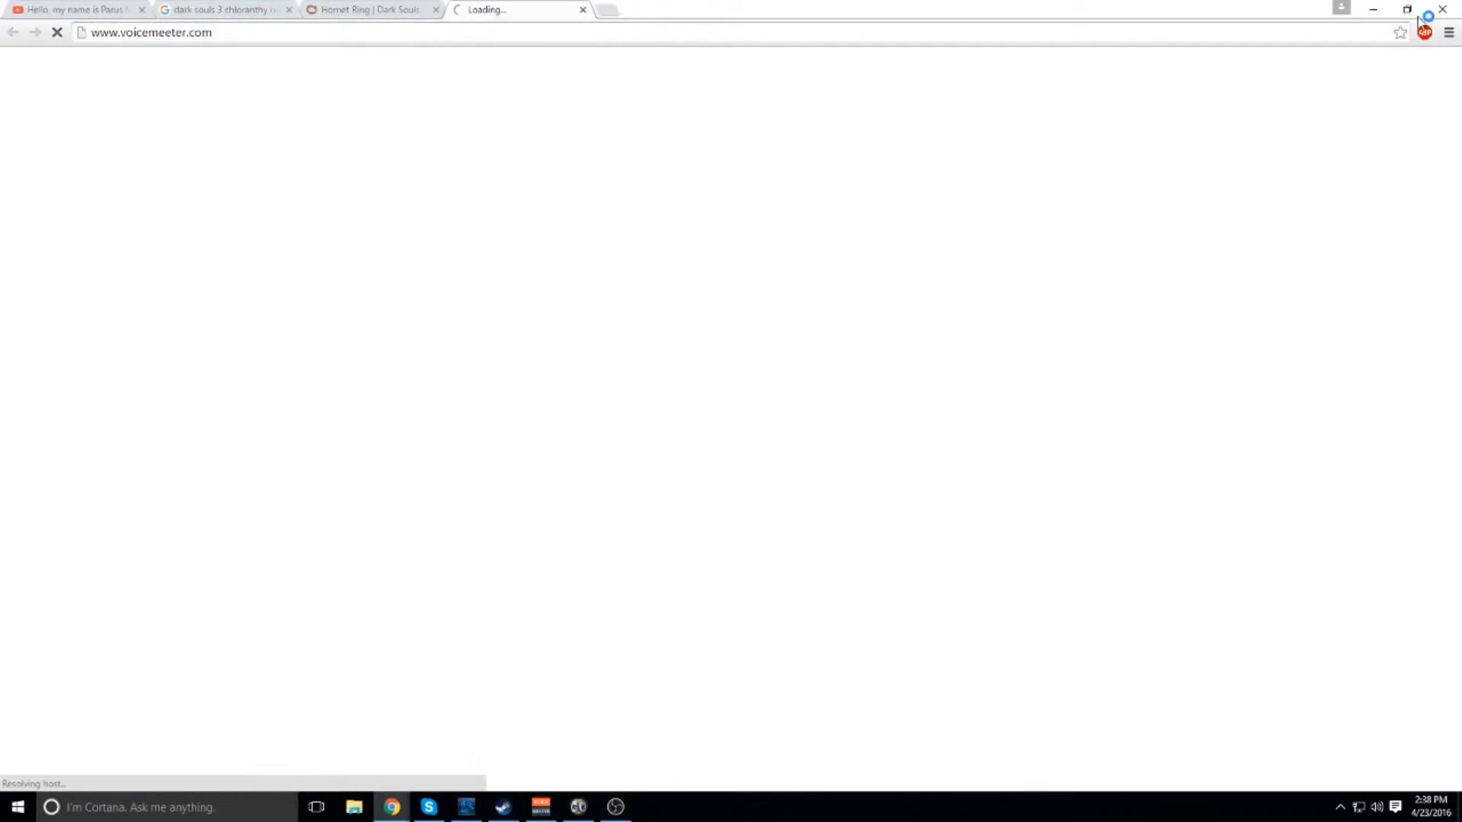
pyautogui.click(1442, 11)
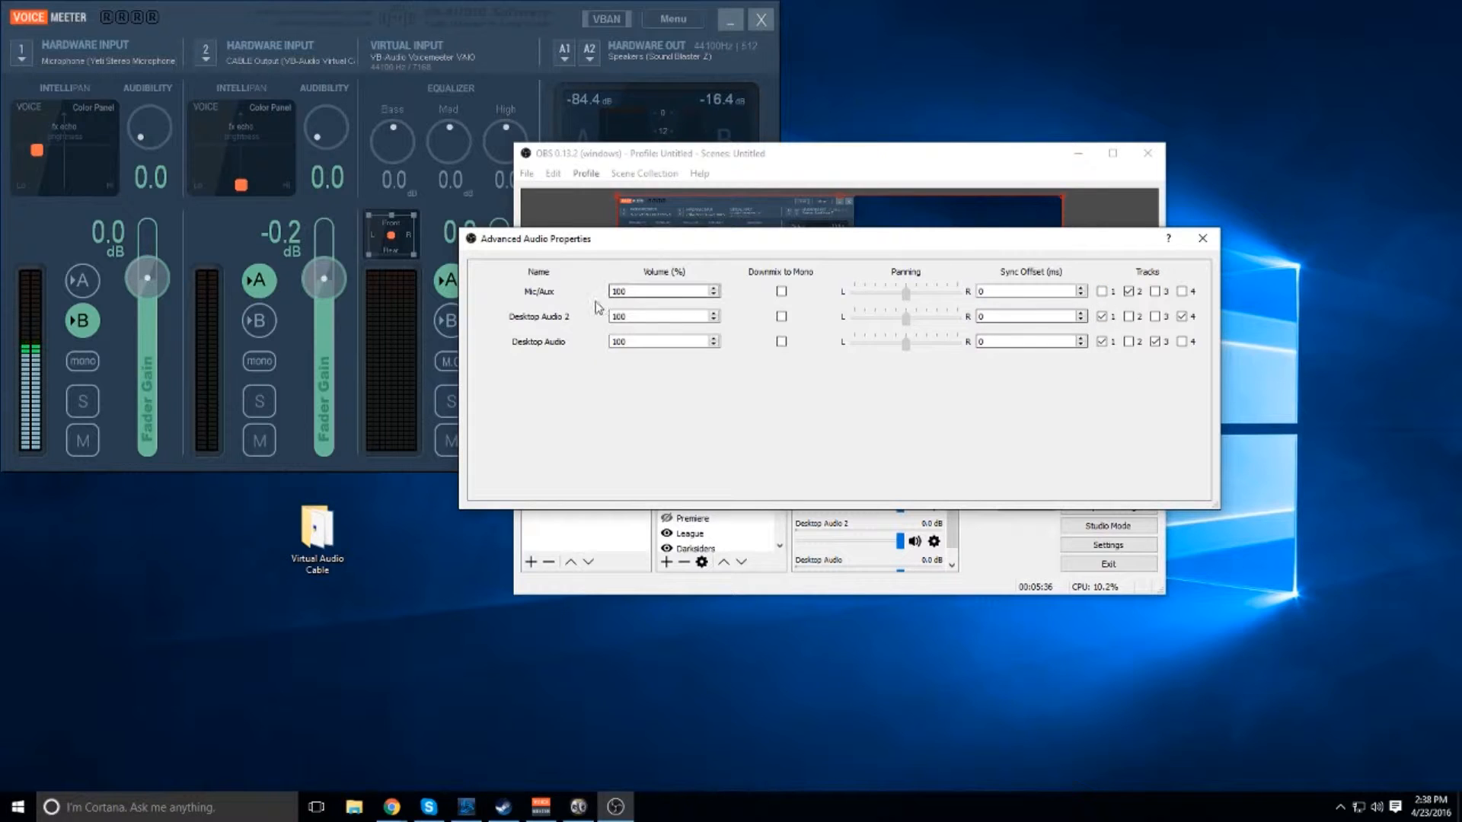
# Enable track 1 for both Mic/Aux and Desktop Audio in the Advanced Audio Properties.
pyautogui.click(1101, 291)
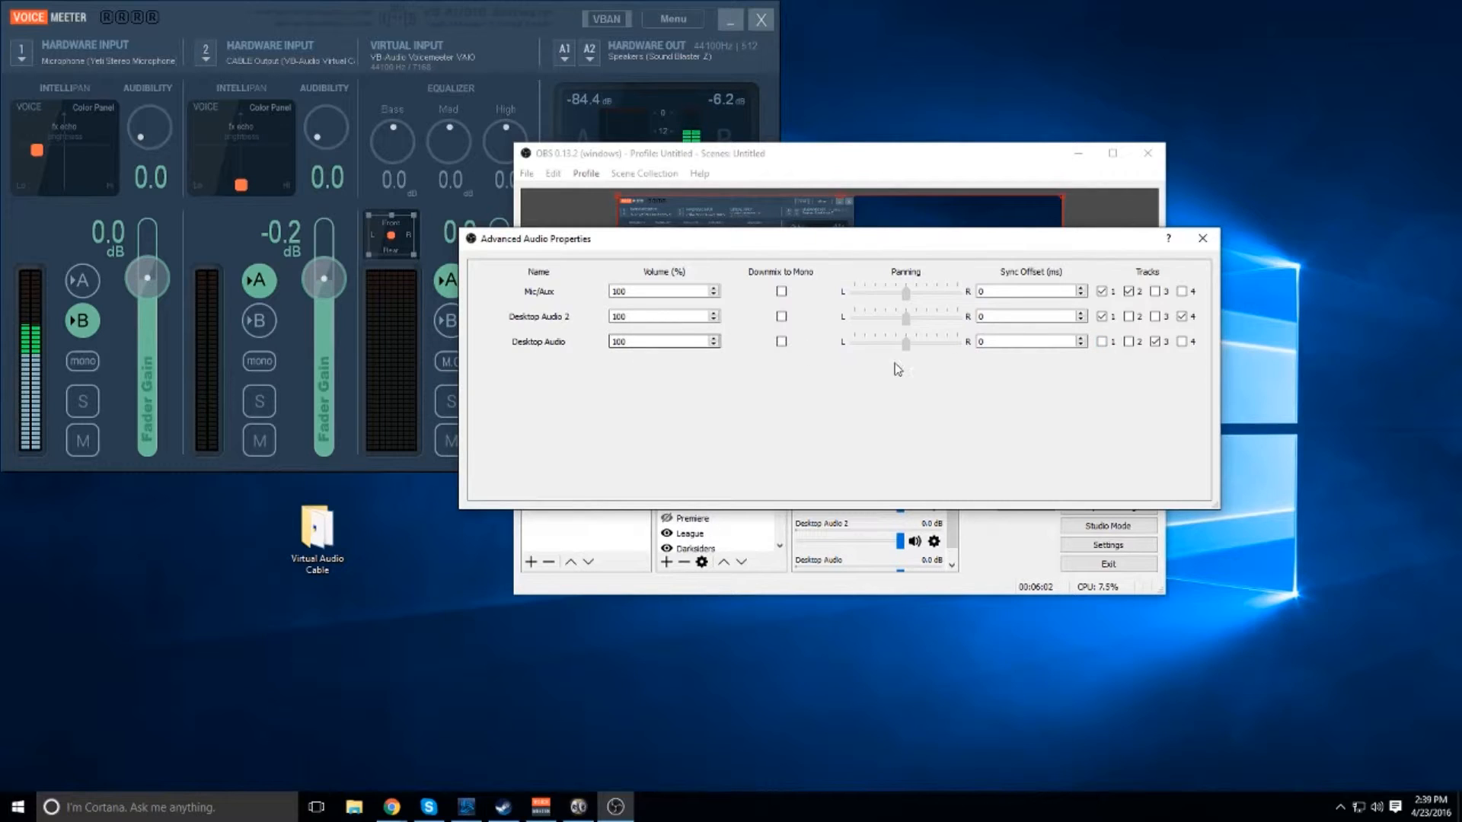
pyautogui.click(1103, 342)
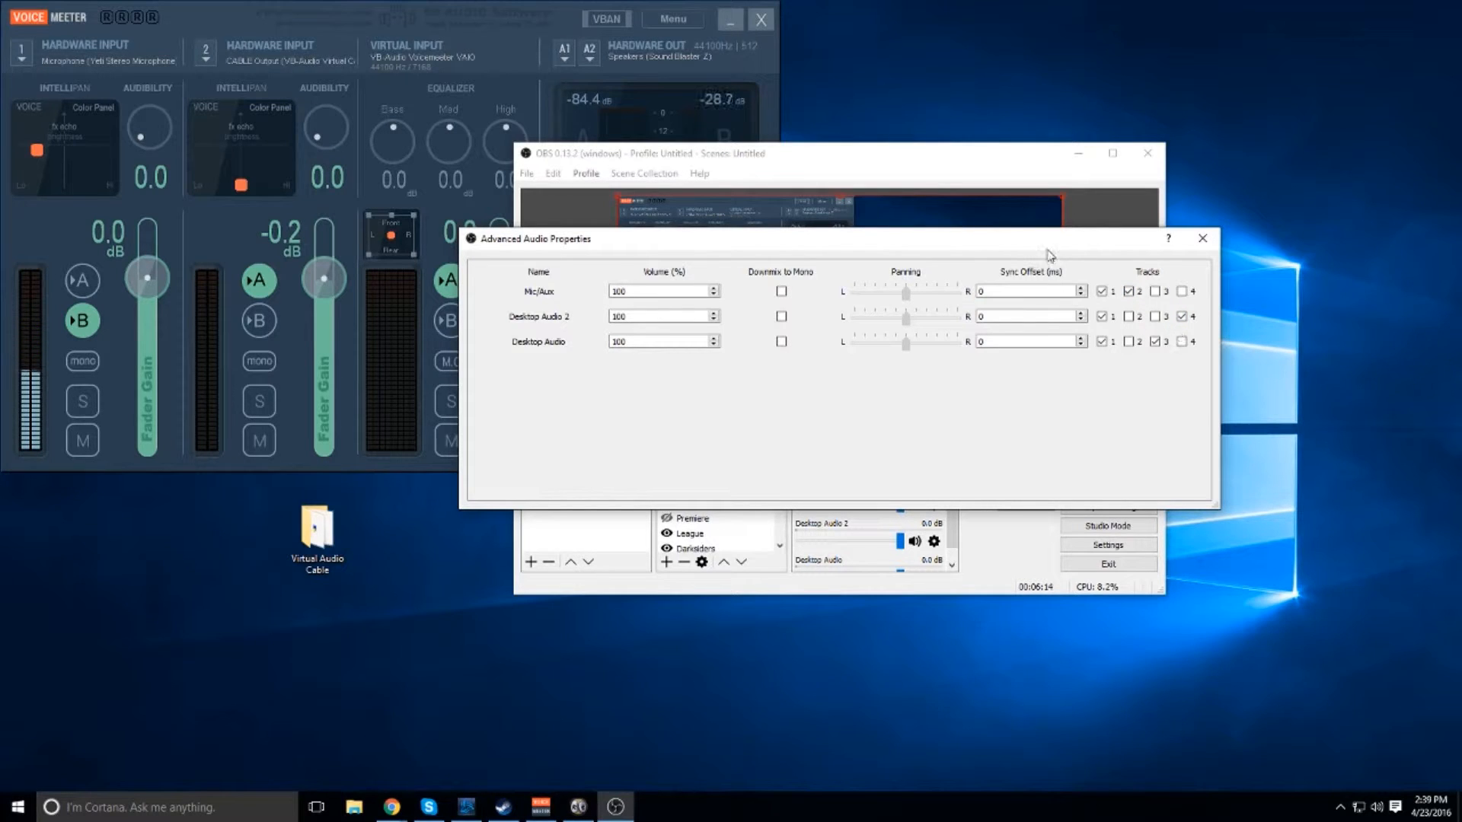
pyautogui.moveTo(1038, 245); pyautogui.dragTo(1068, 320)
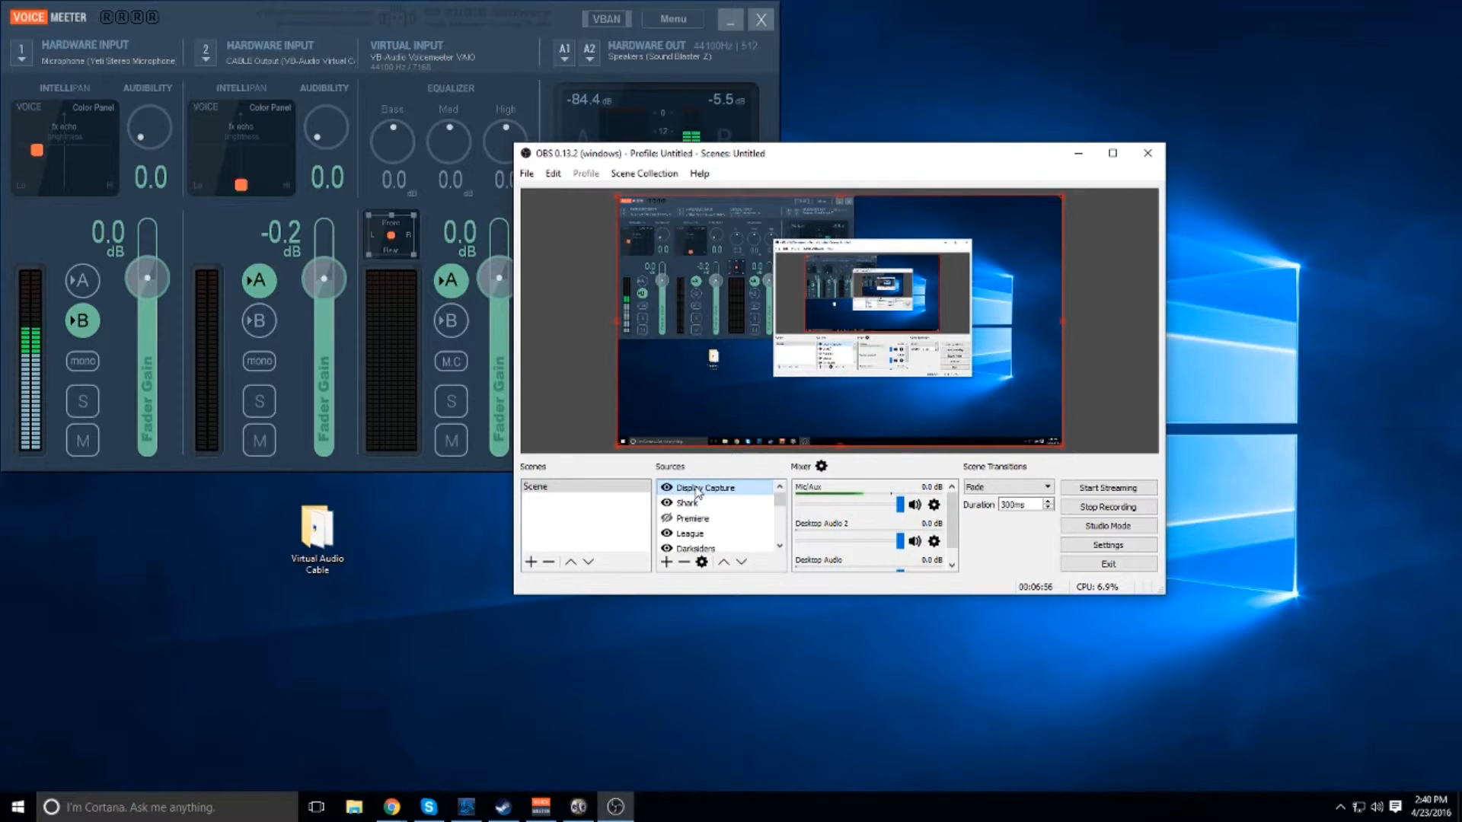
# Add a new Game Capture source named Bukake Simulator to the scene.
pyautogui.rightClick(718, 491)
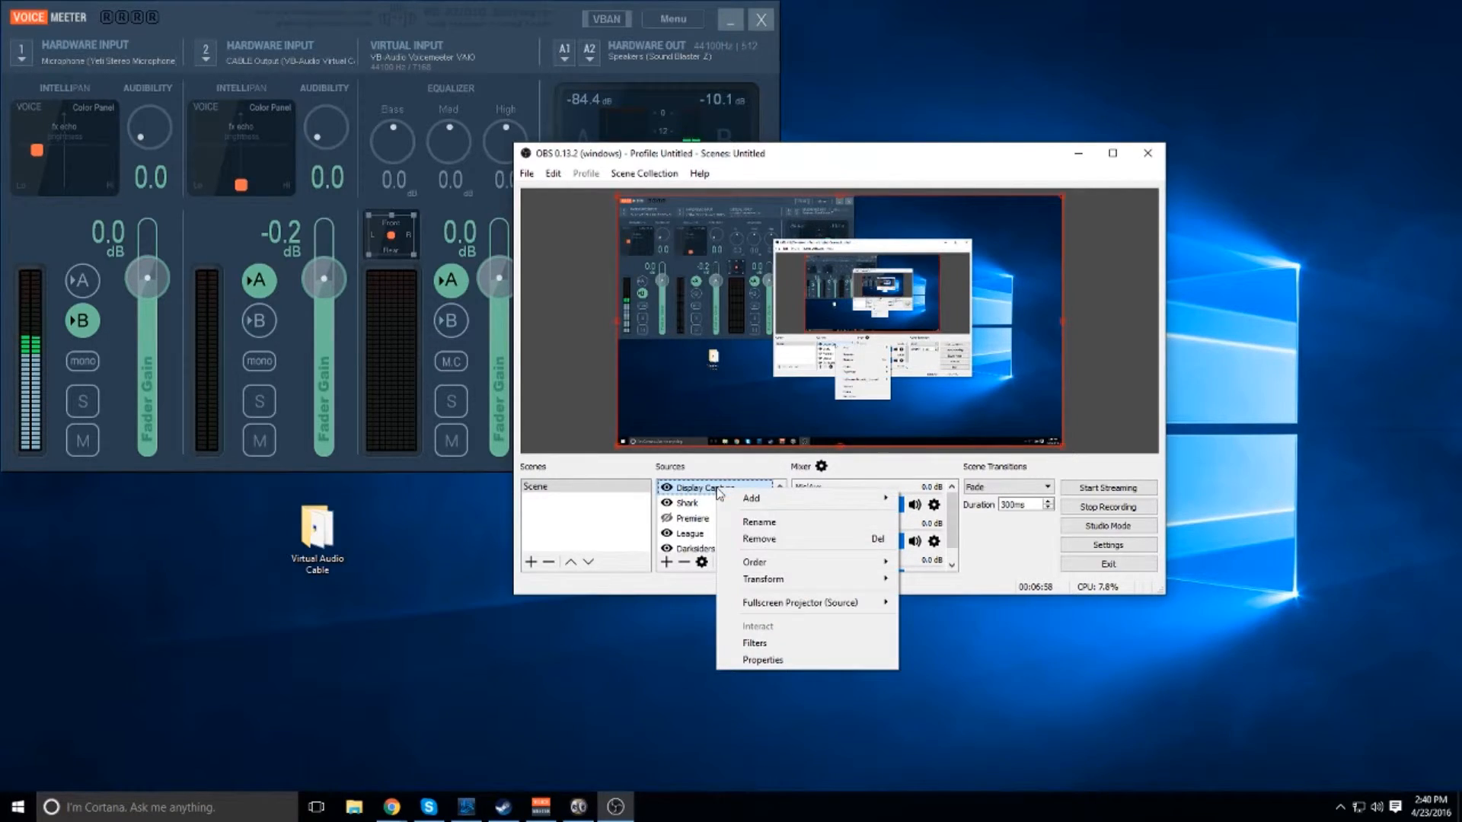
pyautogui.moveTo(807, 498)
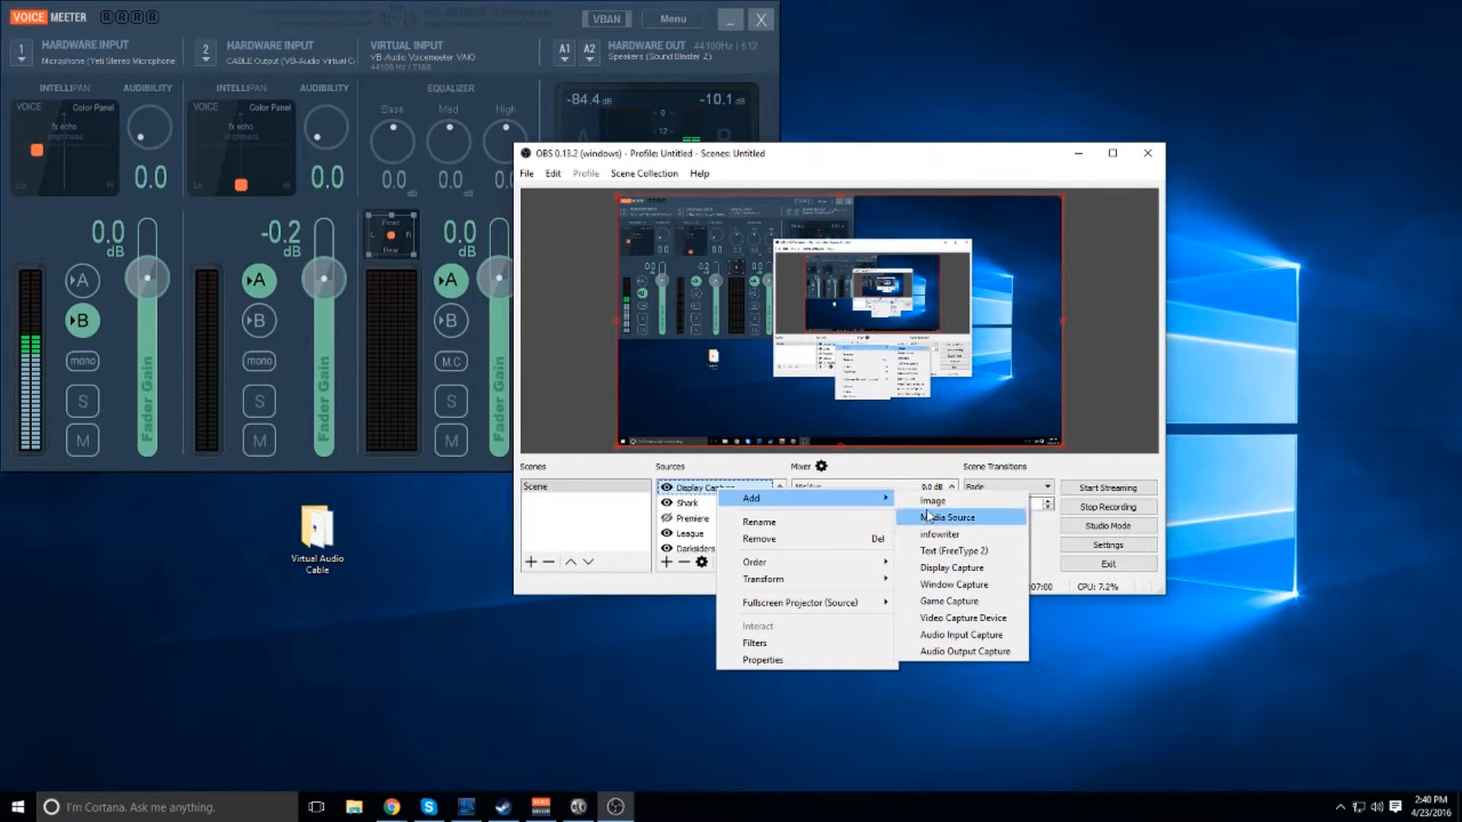
pyautogui.click(963, 600)
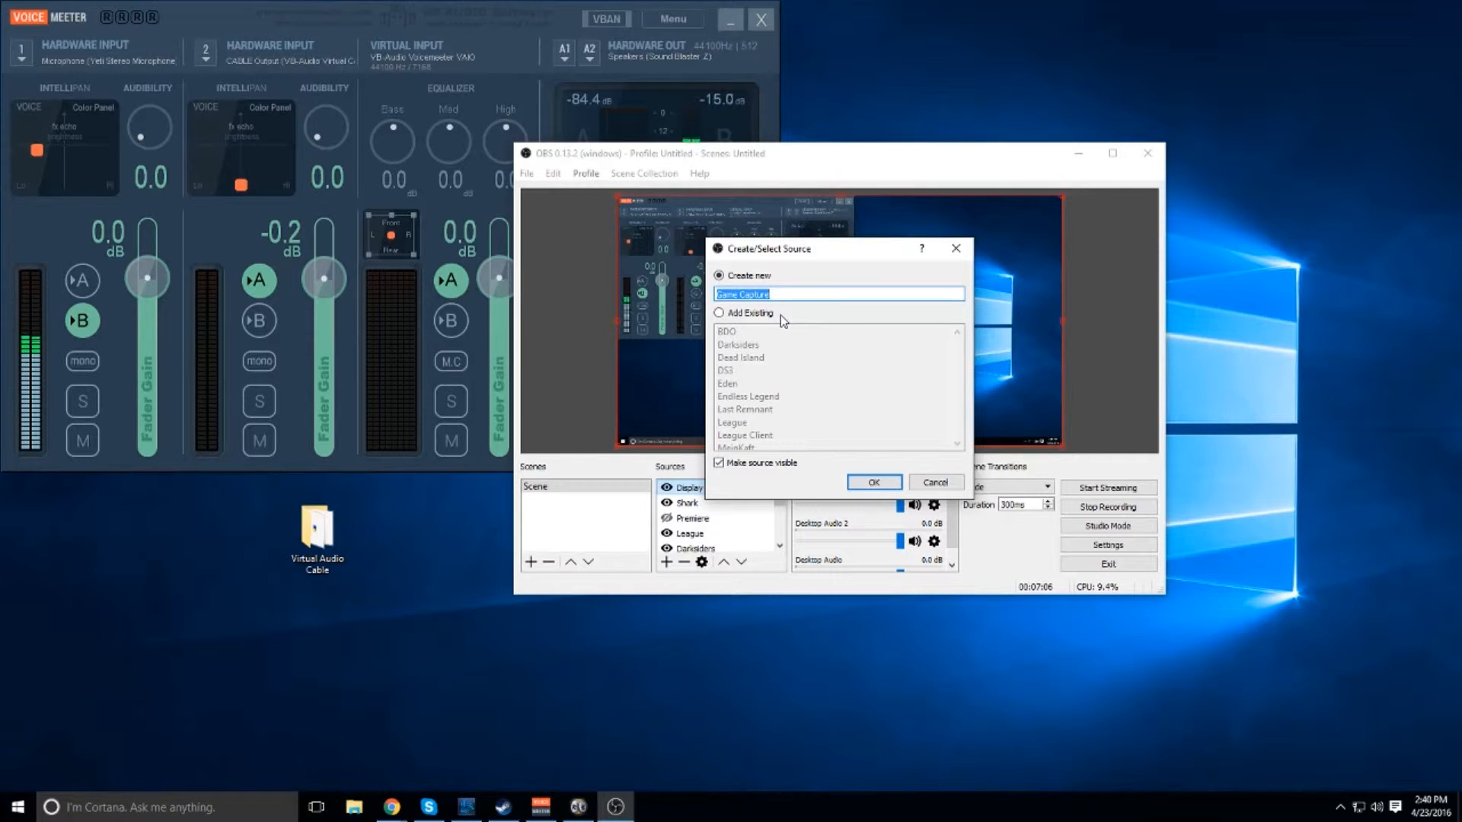
pyautogui.write('Bub')
pyautogui.write('ake Simulato')
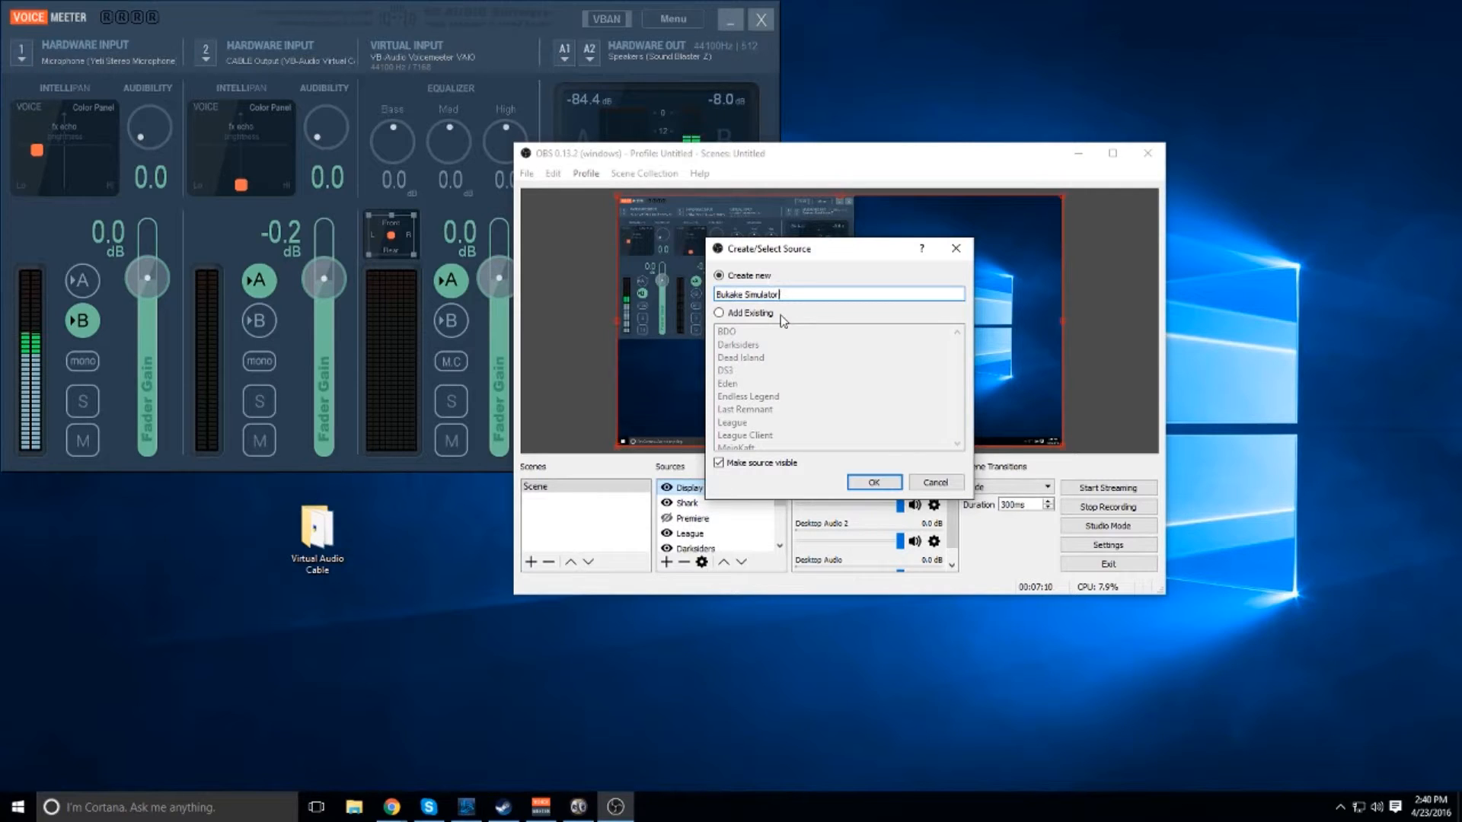
pyautogui.write('r')
pyautogui.click(876, 482)
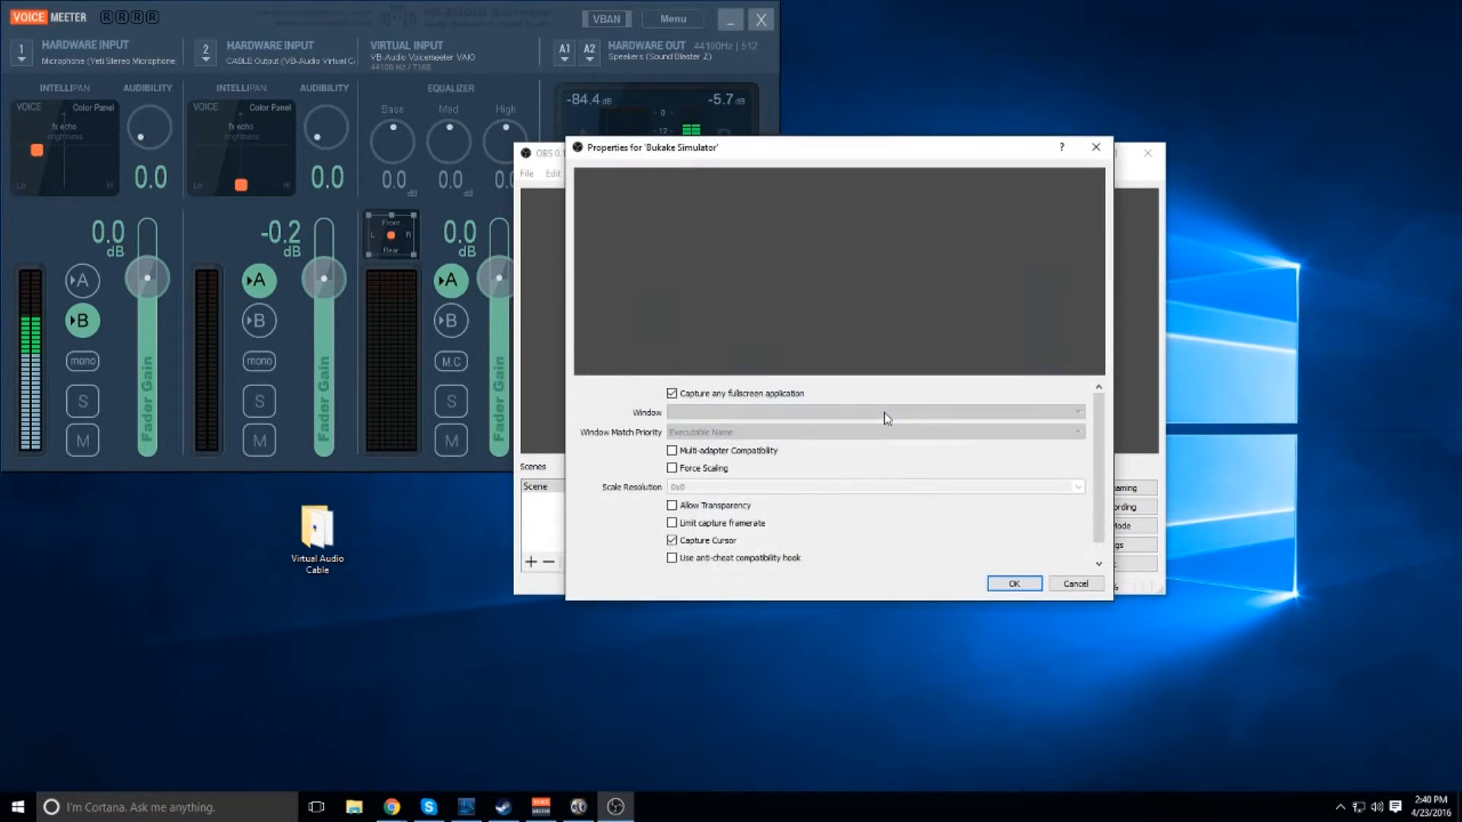
# Turn off capturing any fullscreen application, choose the VoiceMeeter window as the capture target, and accept the source properties.
pyautogui.click(672, 395)
pyautogui.click(697, 412)
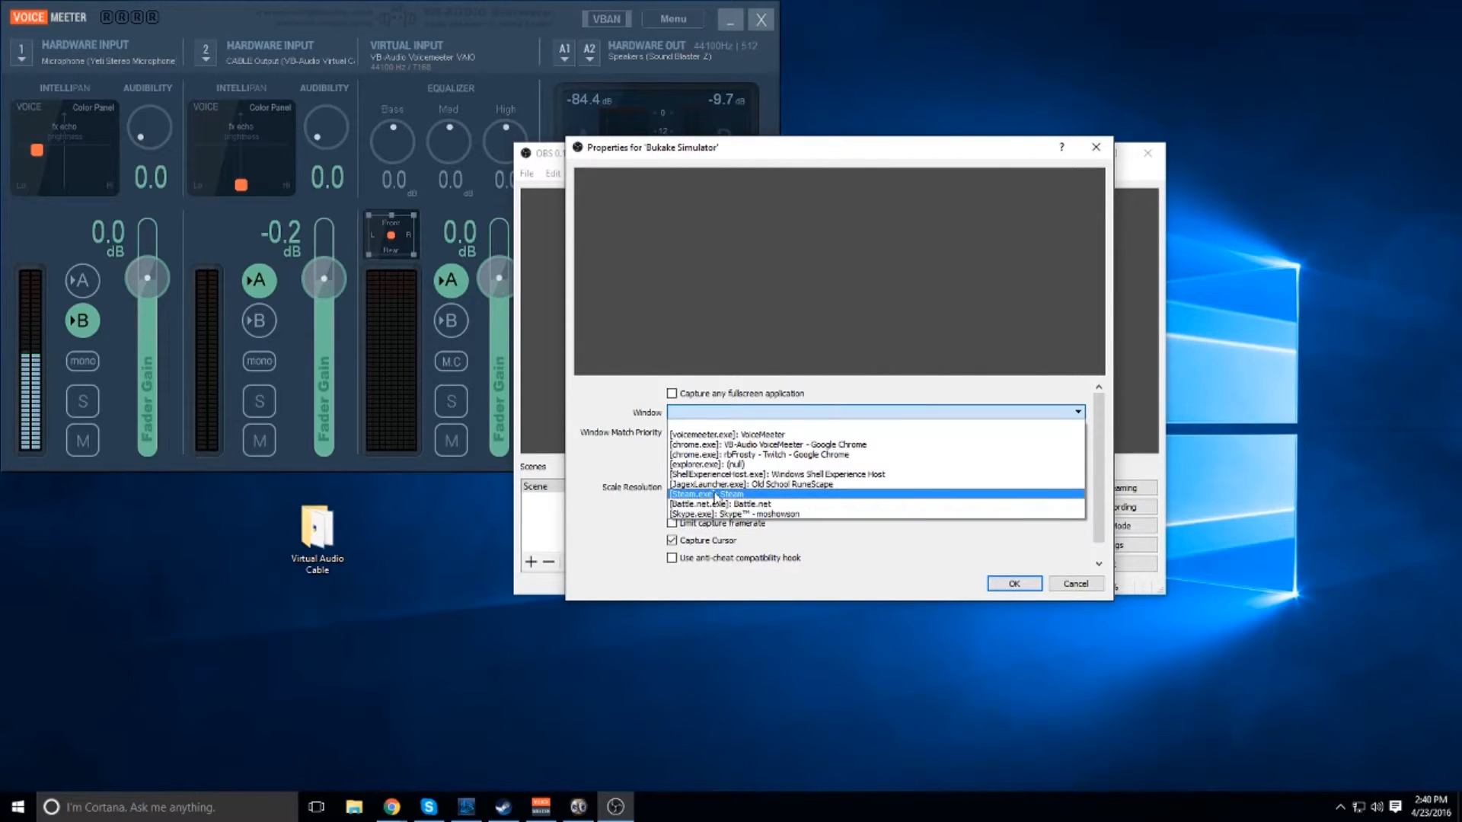
pyautogui.click(759, 435)
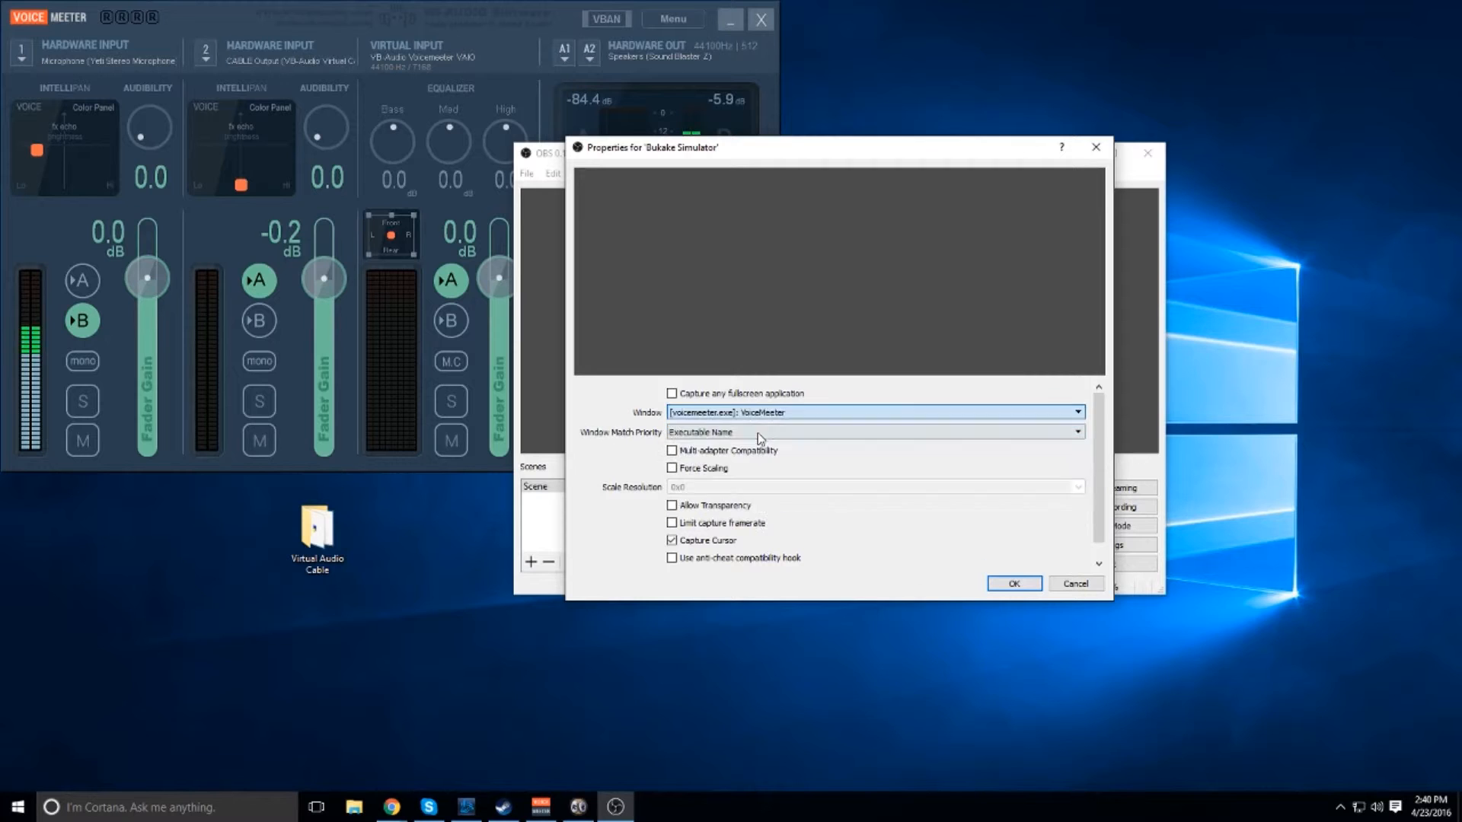
pyautogui.click(1001, 585)
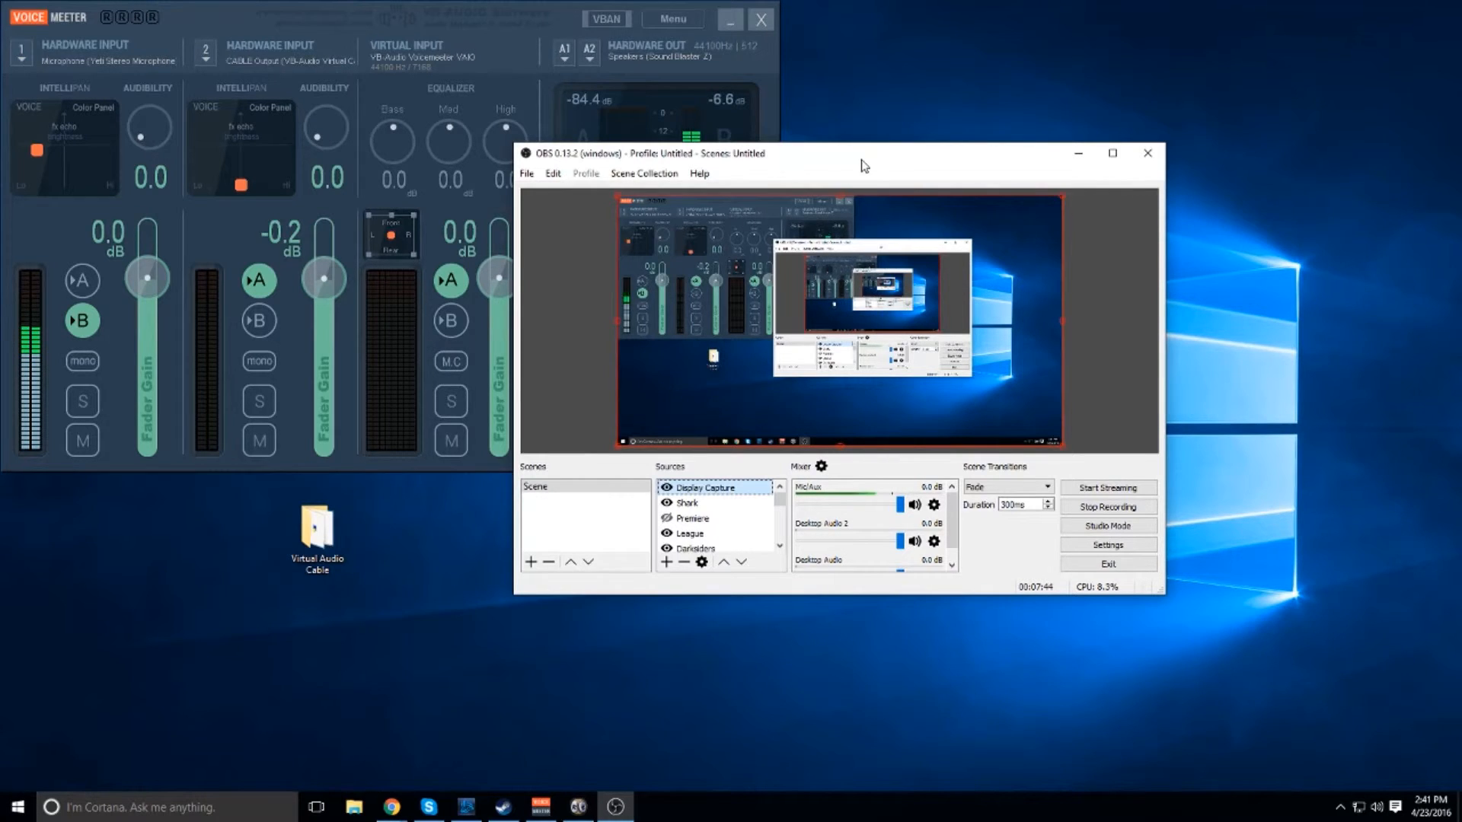
# Add a second infowriter source named infowriter 1 to the scene.
pyautogui.moveTo(864, 166); pyautogui.dragTo(969, 216)
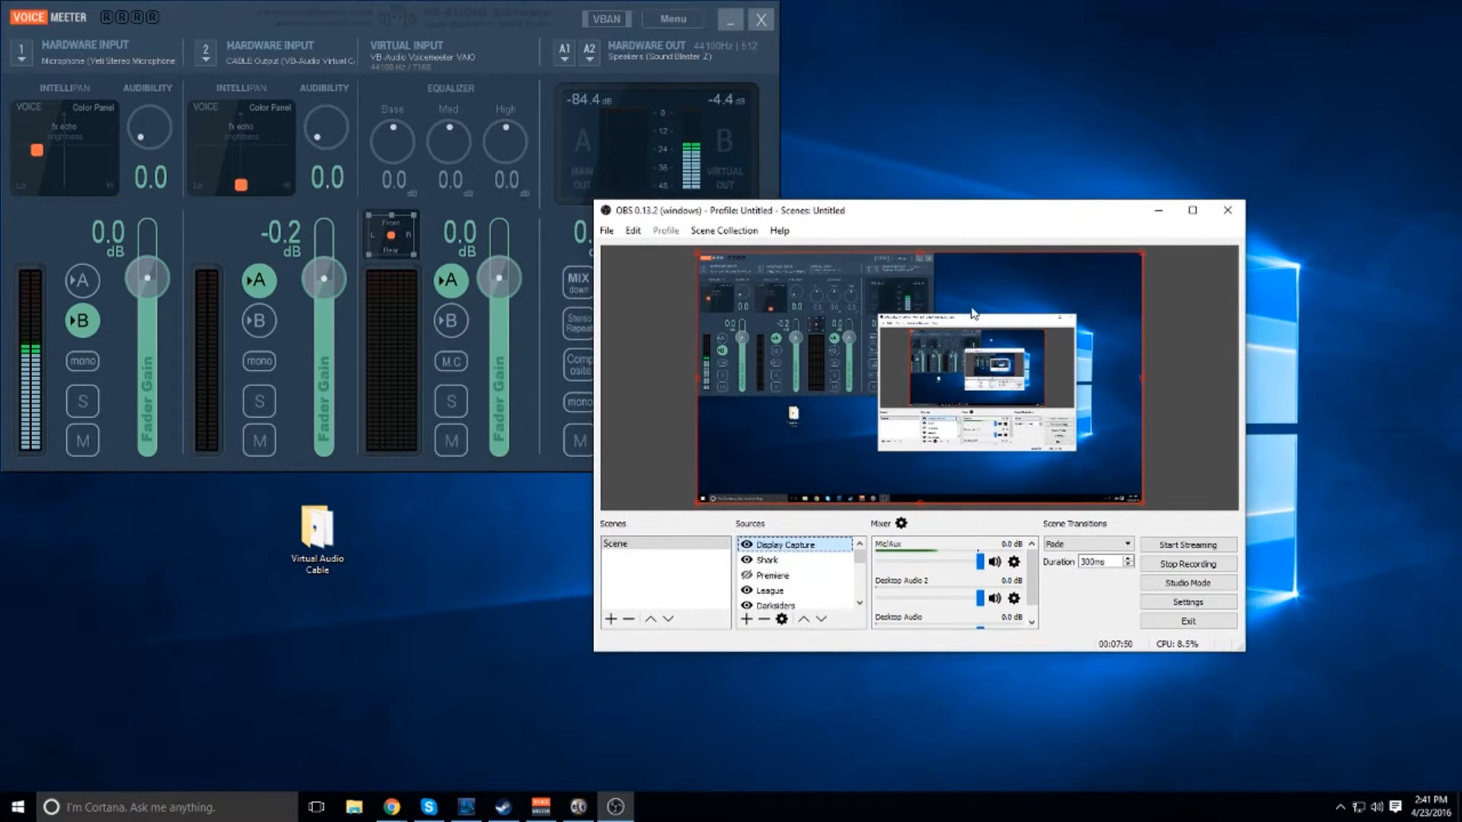
pyautogui.scroll(-3, 799, 579)
pyautogui.click(803, 593)
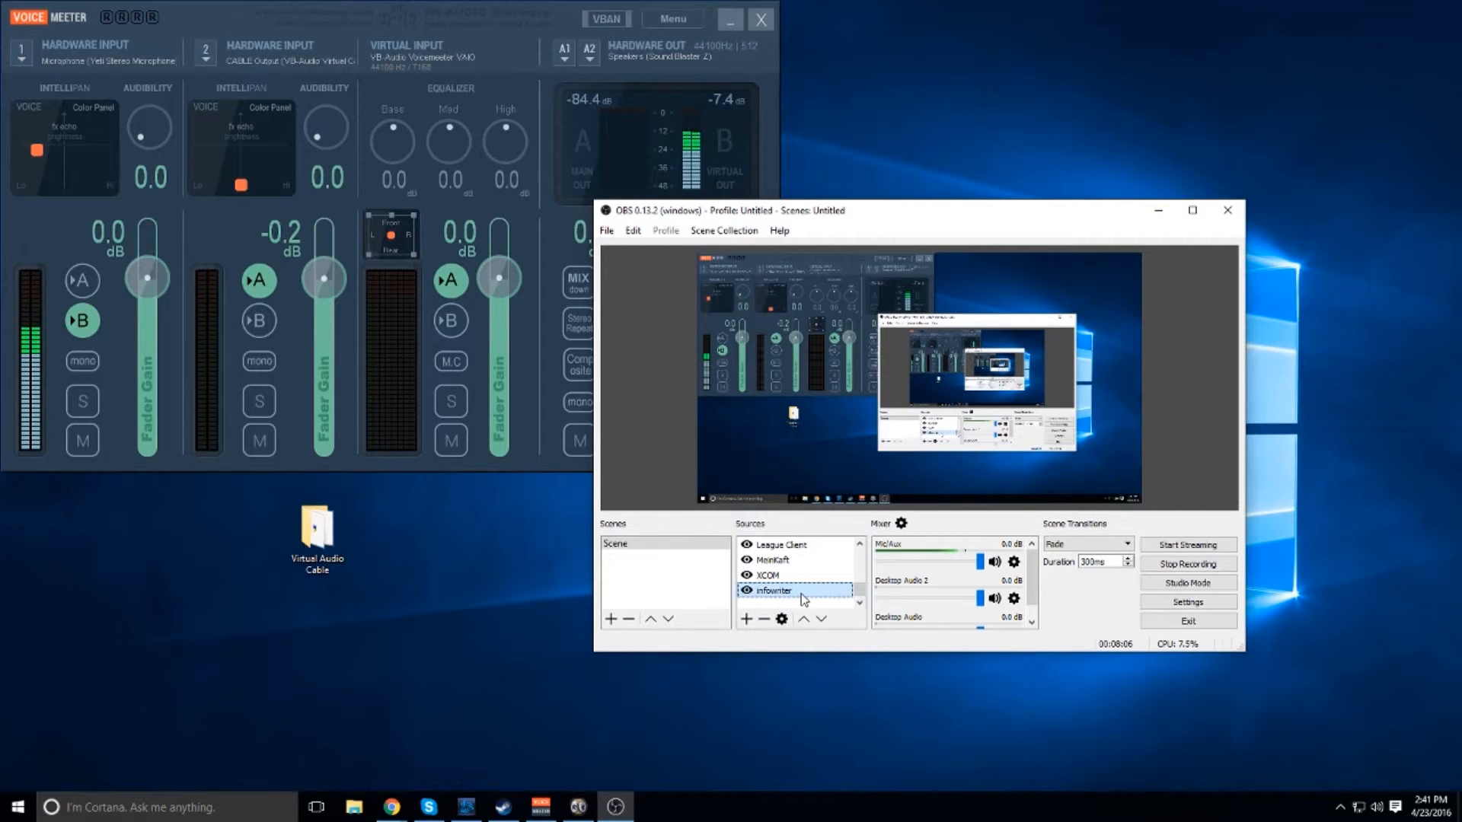
pyautogui.rightClick(801, 593)
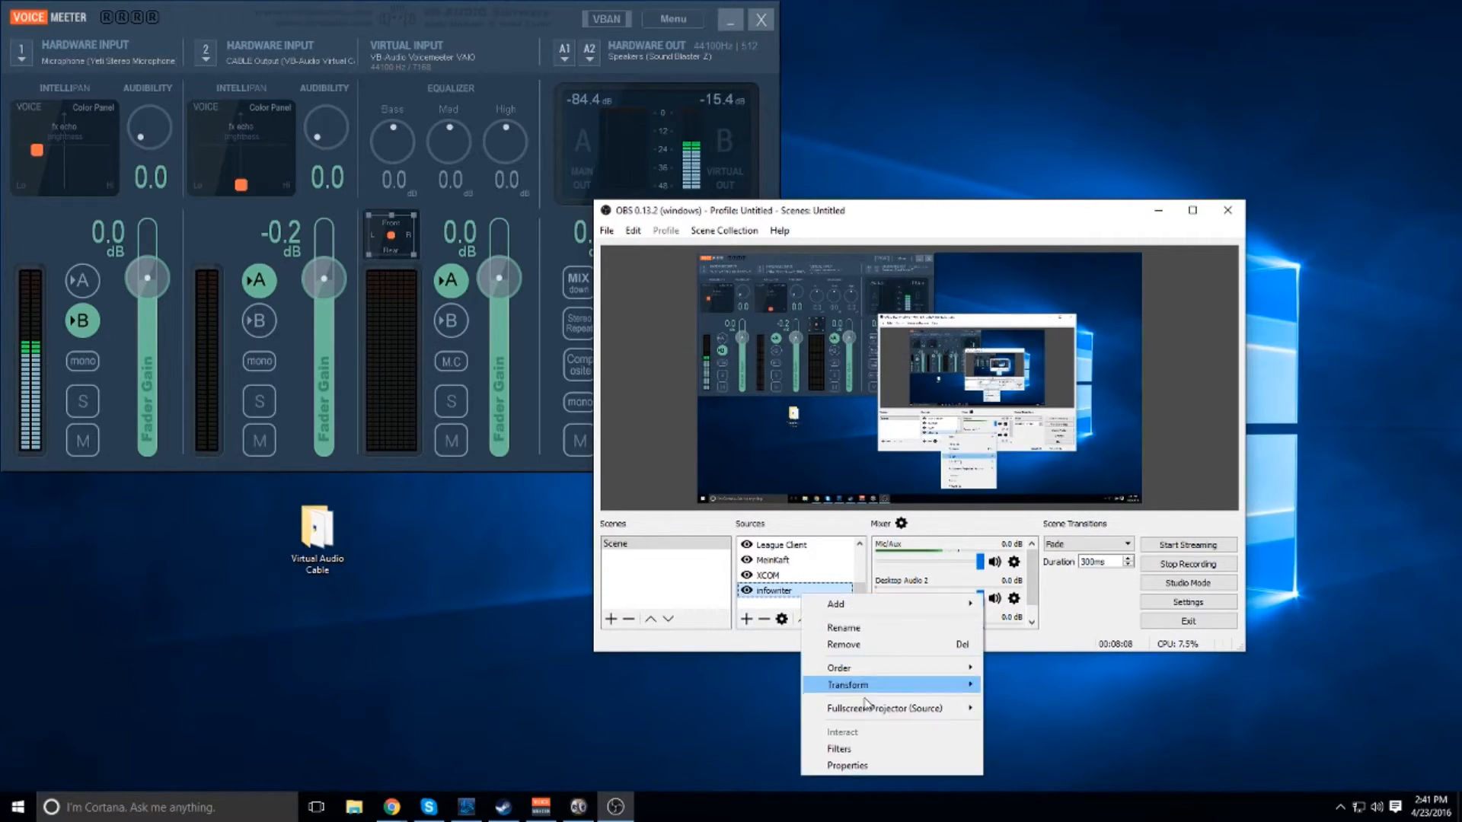
pyautogui.rightClick(776, 608)
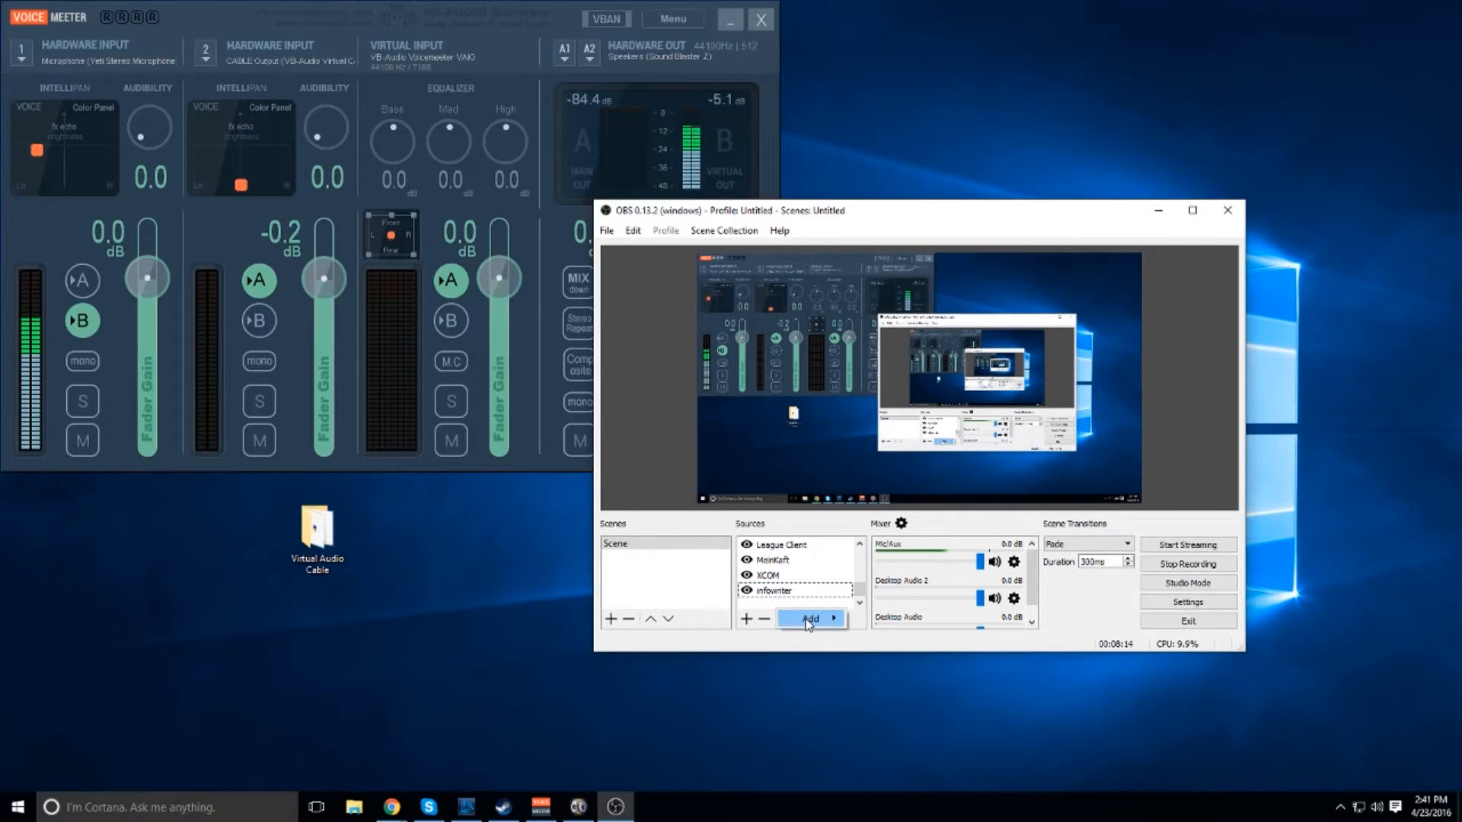
pyautogui.moveTo(808, 623)
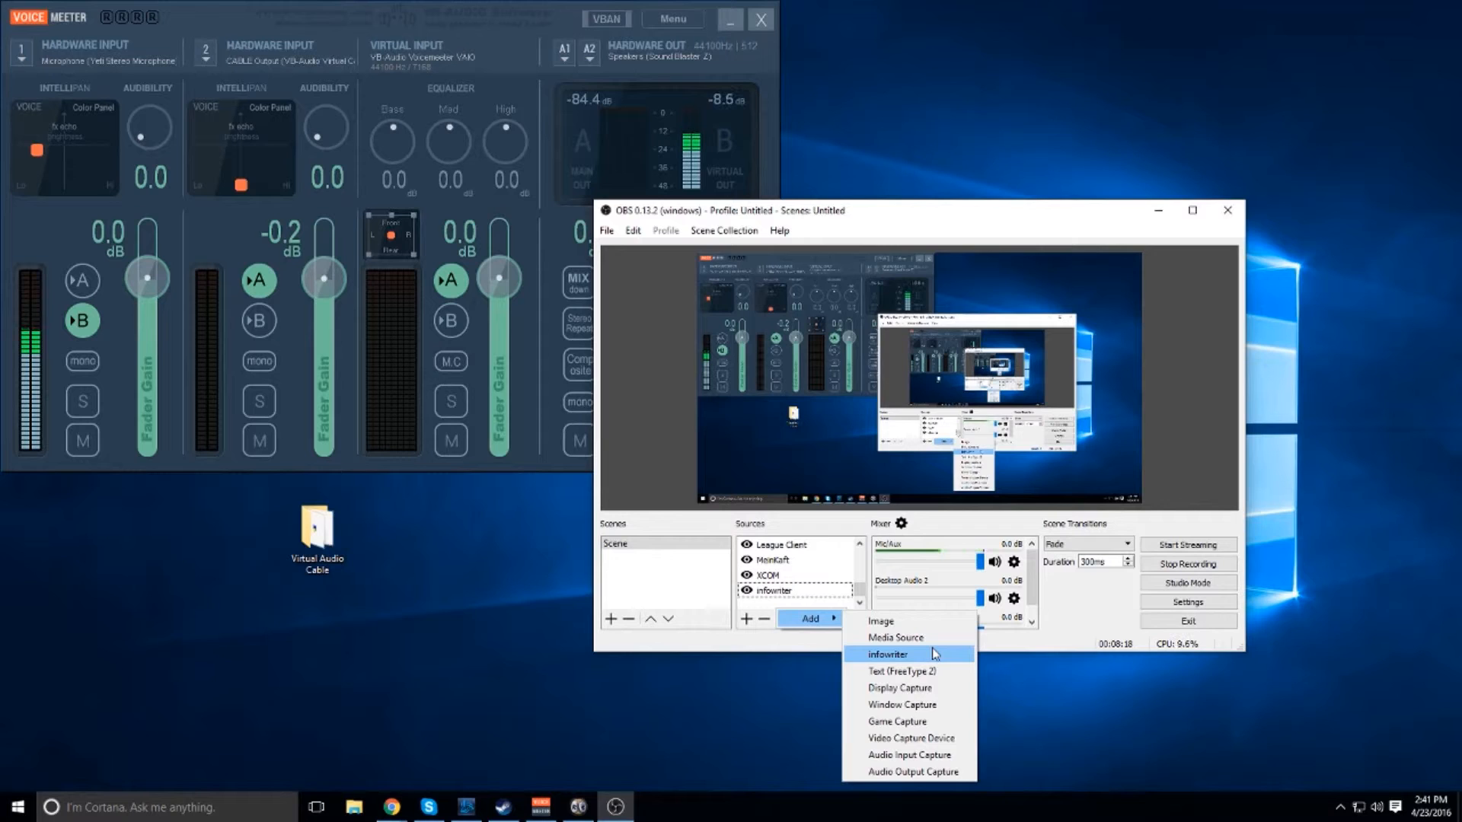
pyautogui.click(932, 652)
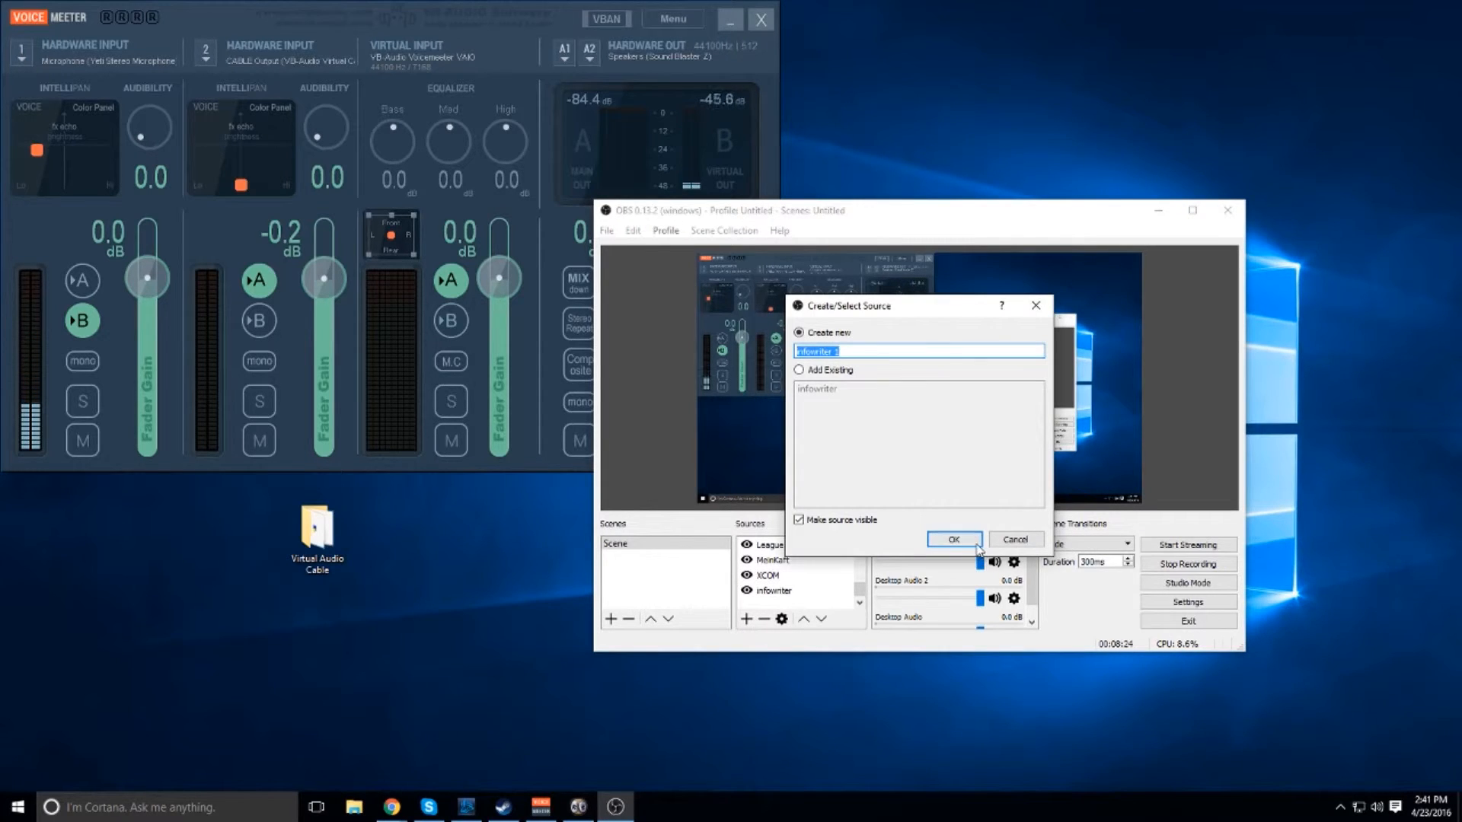
pyautogui.click(977, 543)
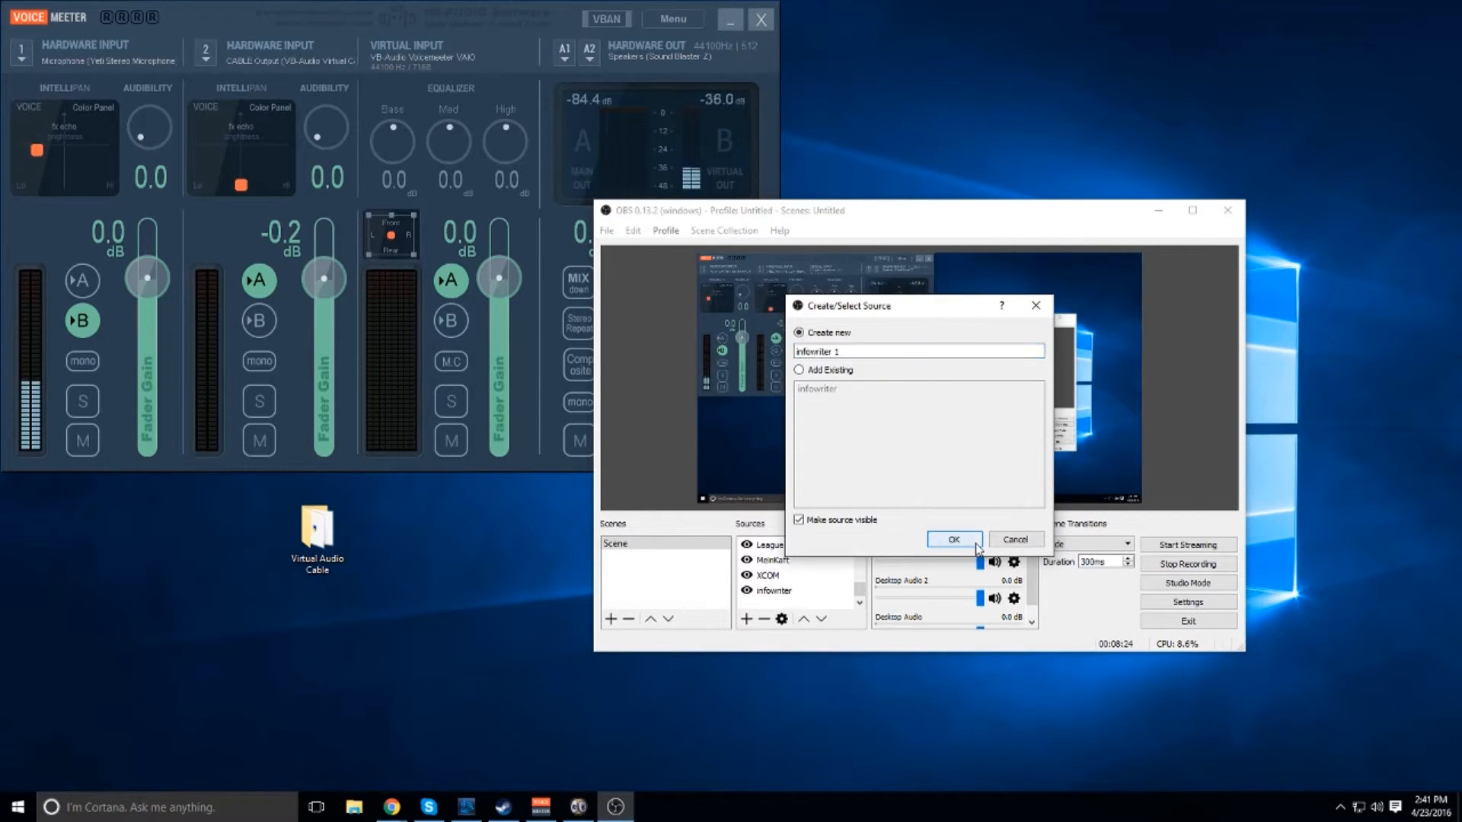
# Set the infowriter's logfile to the Highlight Times text file in the VOD folder's Highlight times subfolder.
pyautogui.moveTo(918, 211); pyautogui.dragTo(1117, 177)
pyautogui.click(1346, 496)
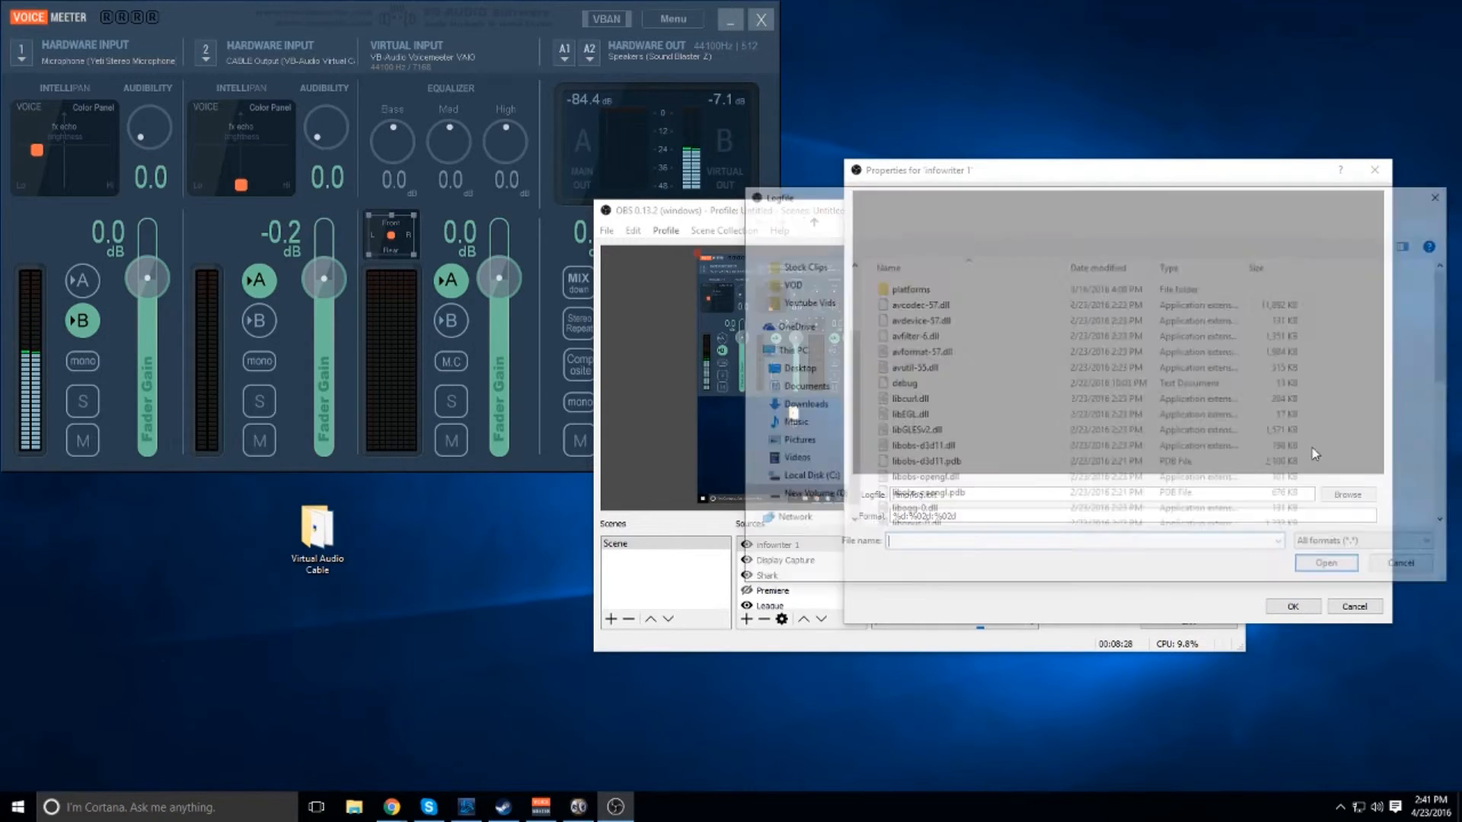
pyautogui.moveTo(1104, 191); pyautogui.dragTo(434, 147)
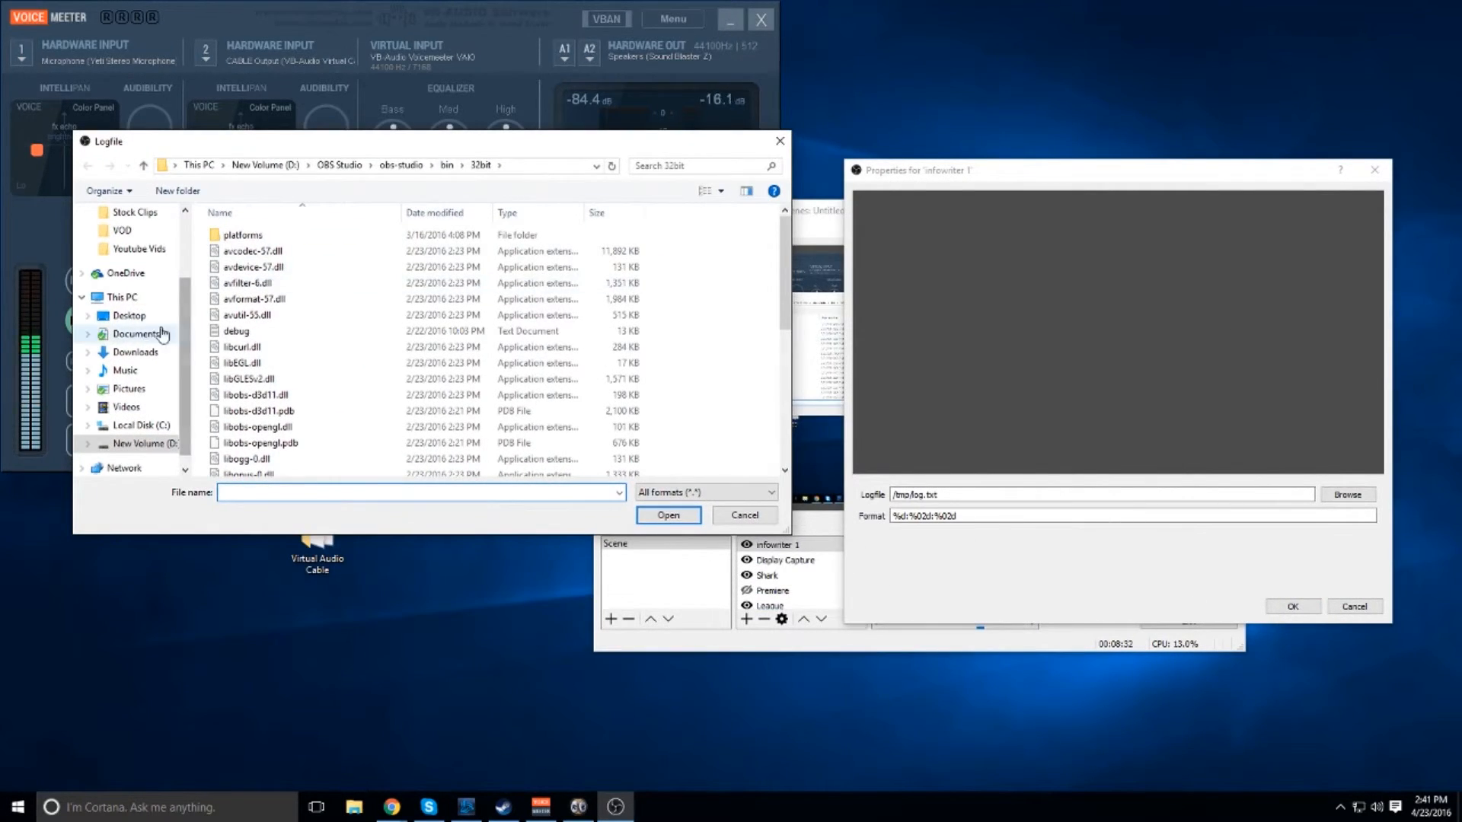
pyautogui.scroll(3, 156, 291)
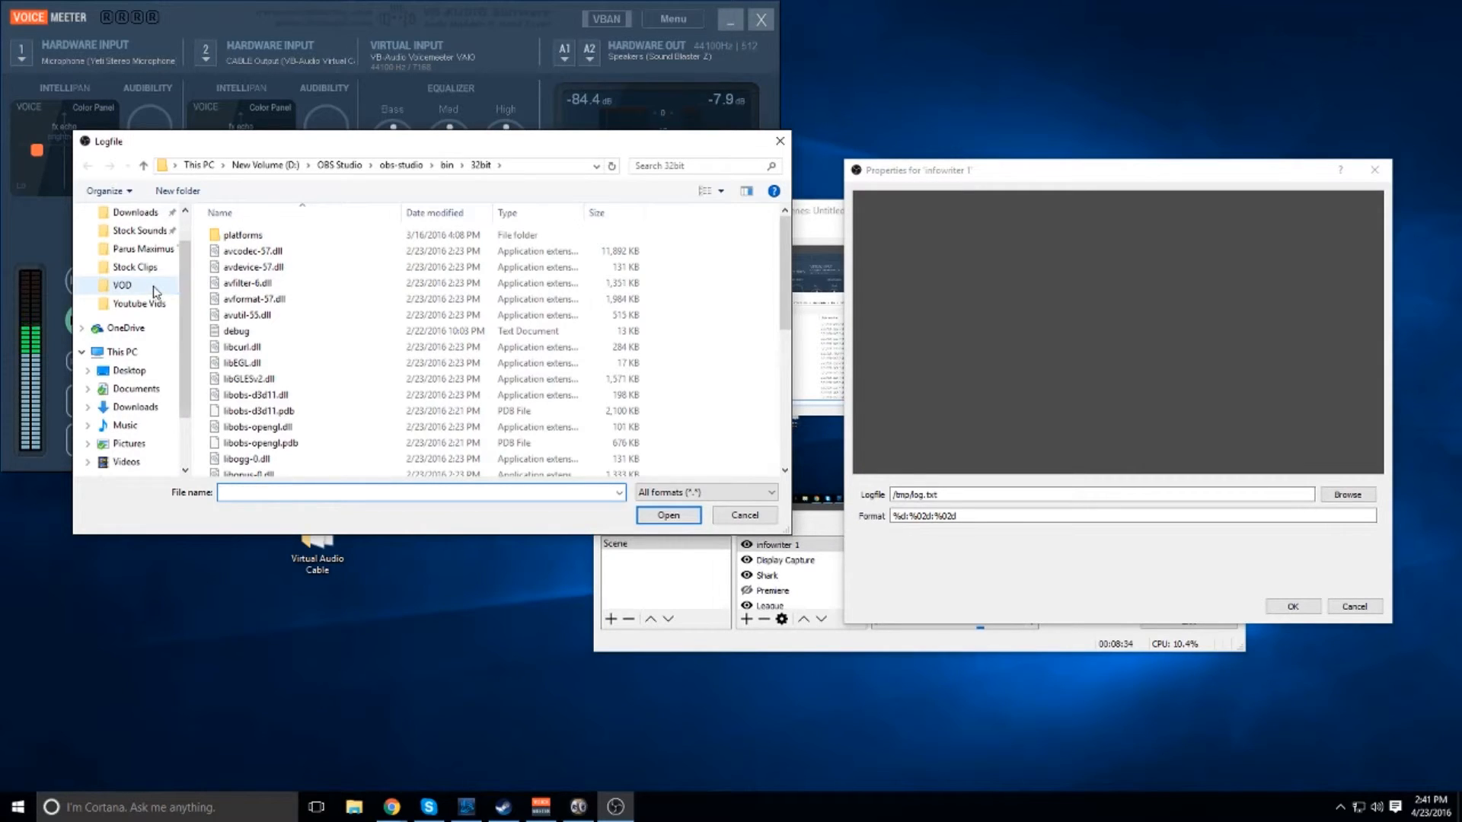
pyautogui.click(153, 287)
pyautogui.doubleClick(437, 276)
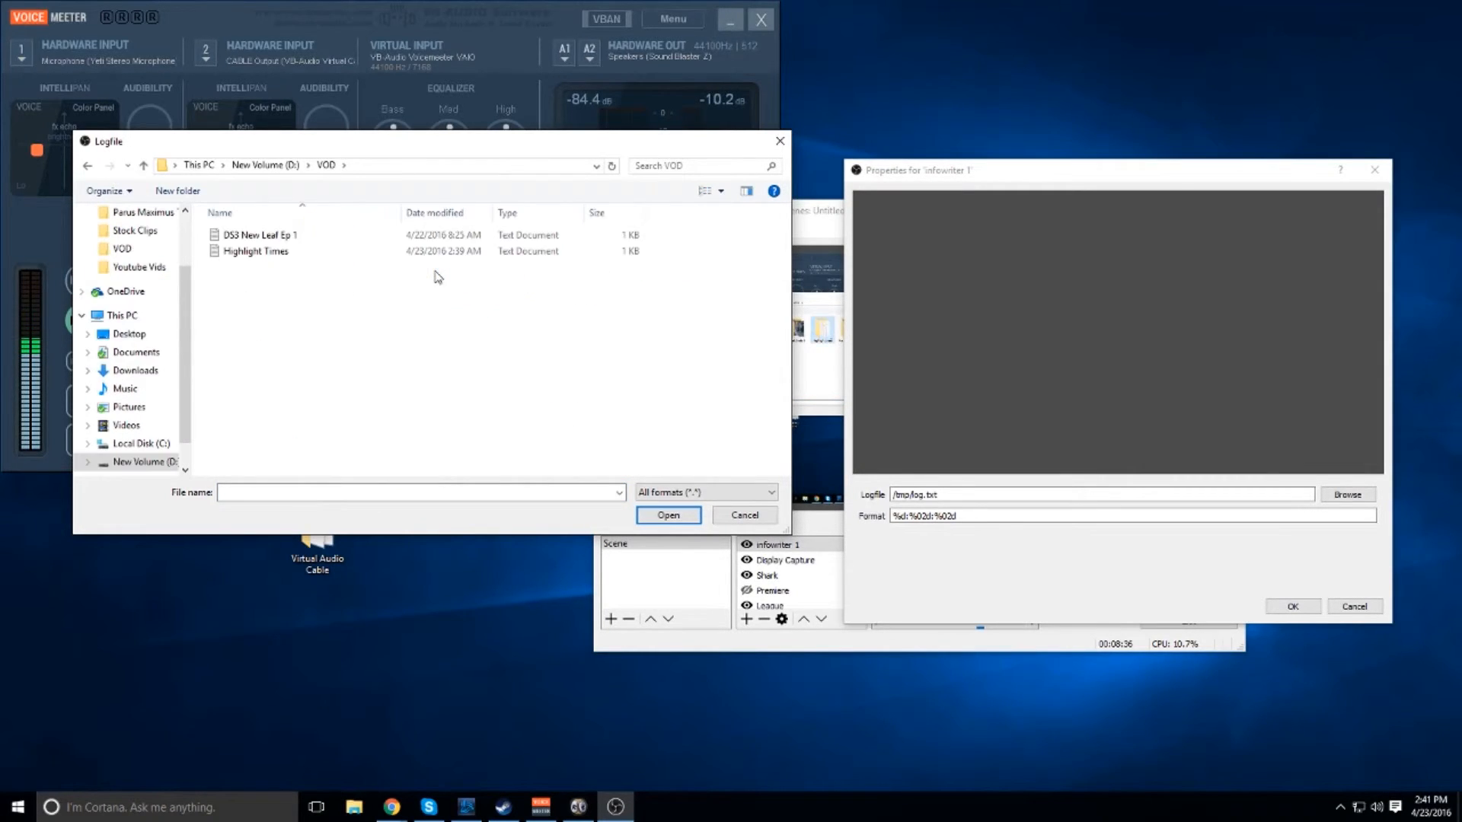
pyautogui.click(356, 252)
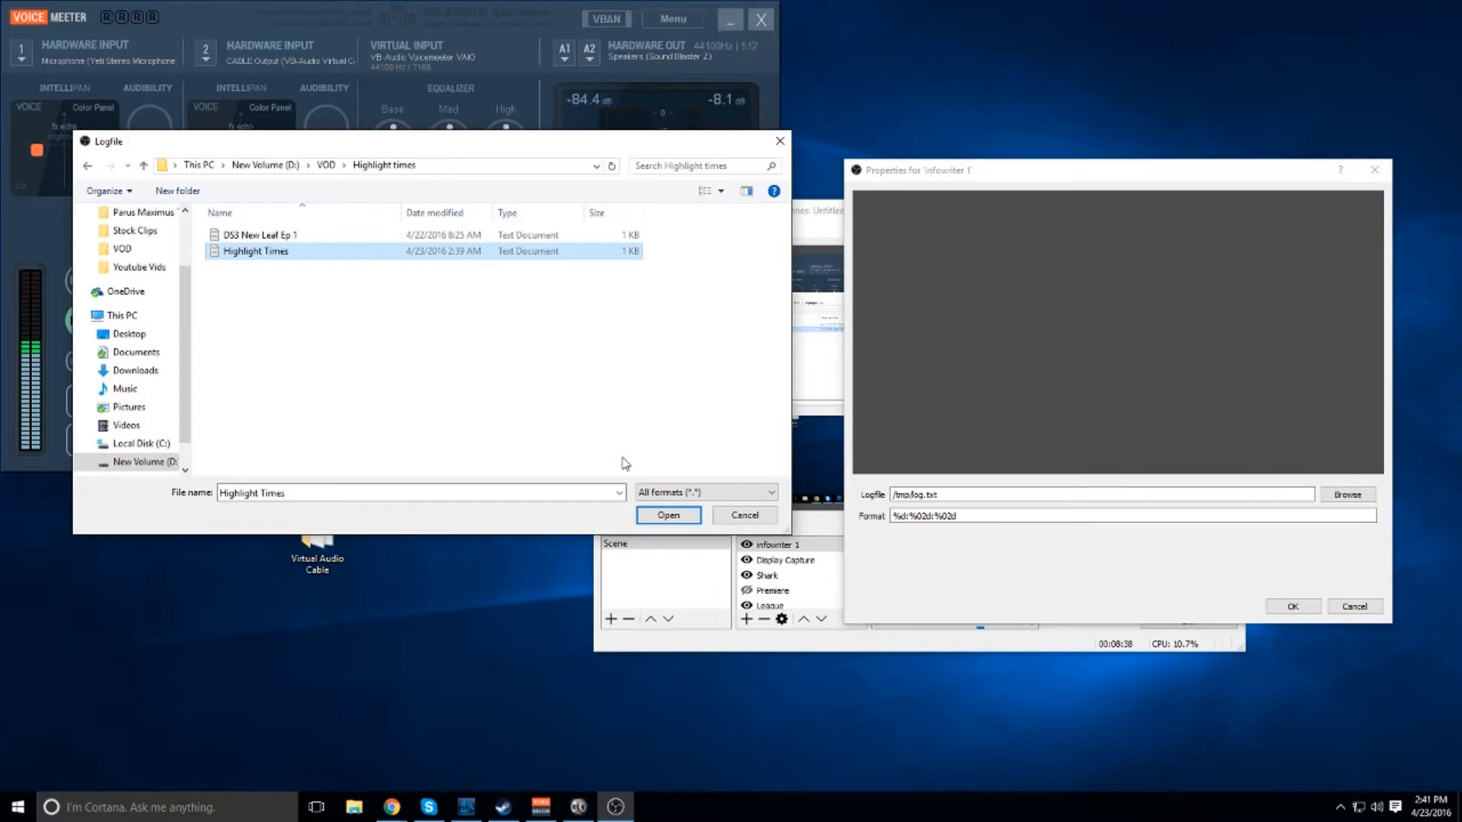
pyautogui.click(674, 518)
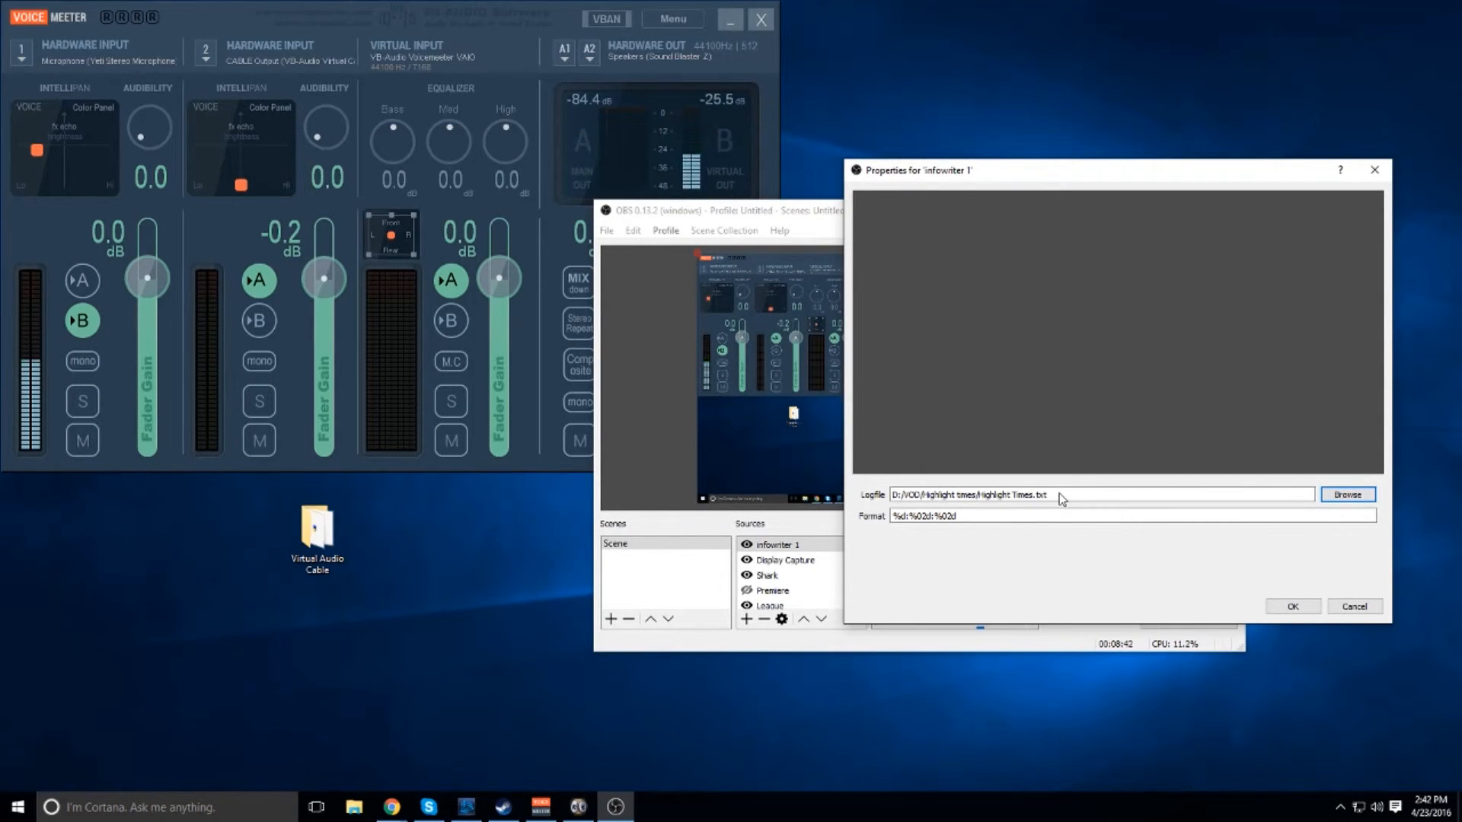
# Check the infowriter's timestamp format and accept the source properties.
pyautogui.moveTo(994, 514); pyautogui.dragTo(863, 512)
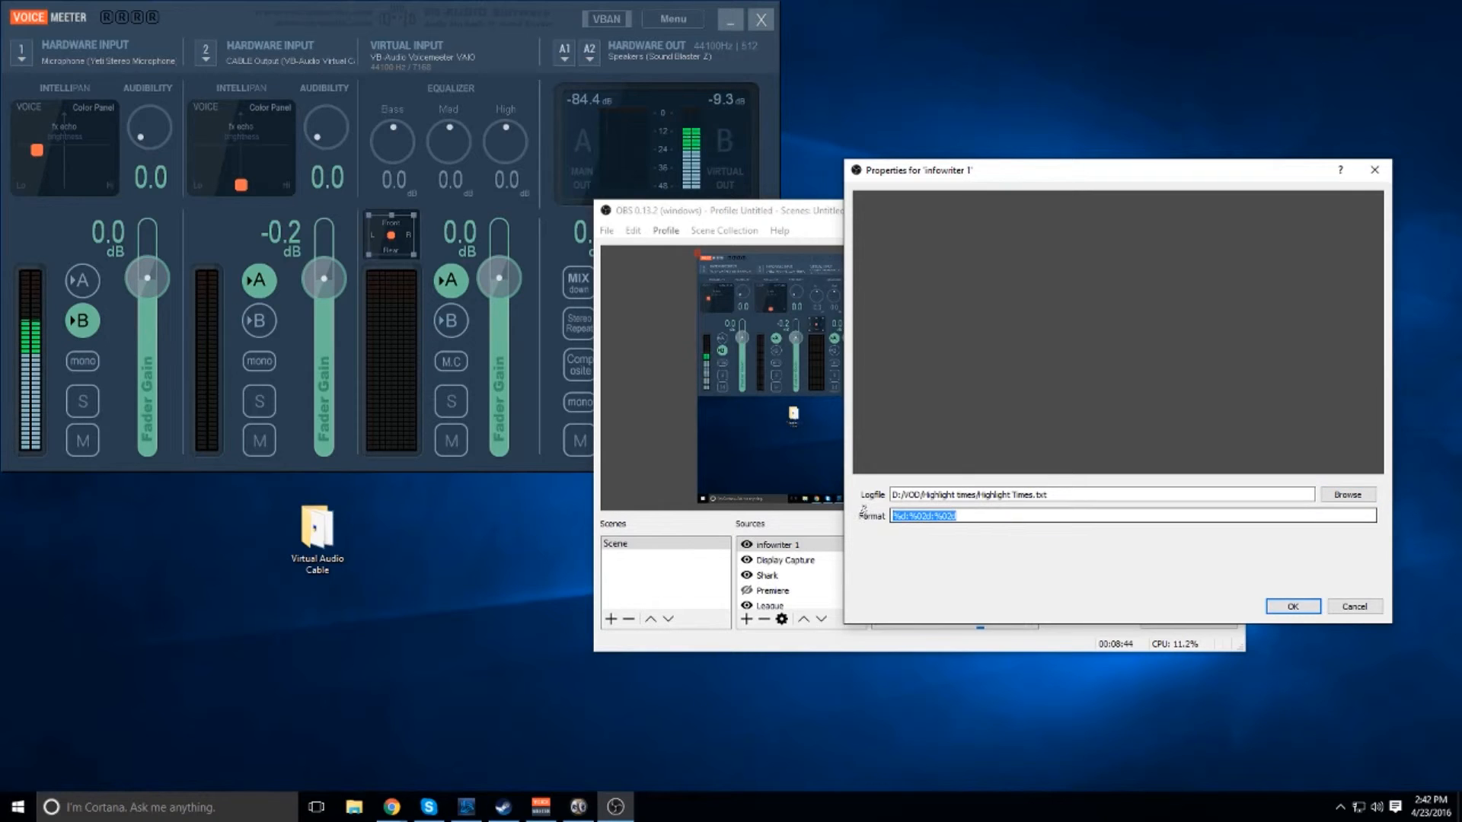
pyautogui.click(975, 518)
pyautogui.moveTo(1047, 511); pyautogui.dragTo(893, 515)
pyautogui.press('Return')
# Review the infowriter hotkeys for writing a timestamp to file, and close the settings window.
pyautogui.click(1188, 602)
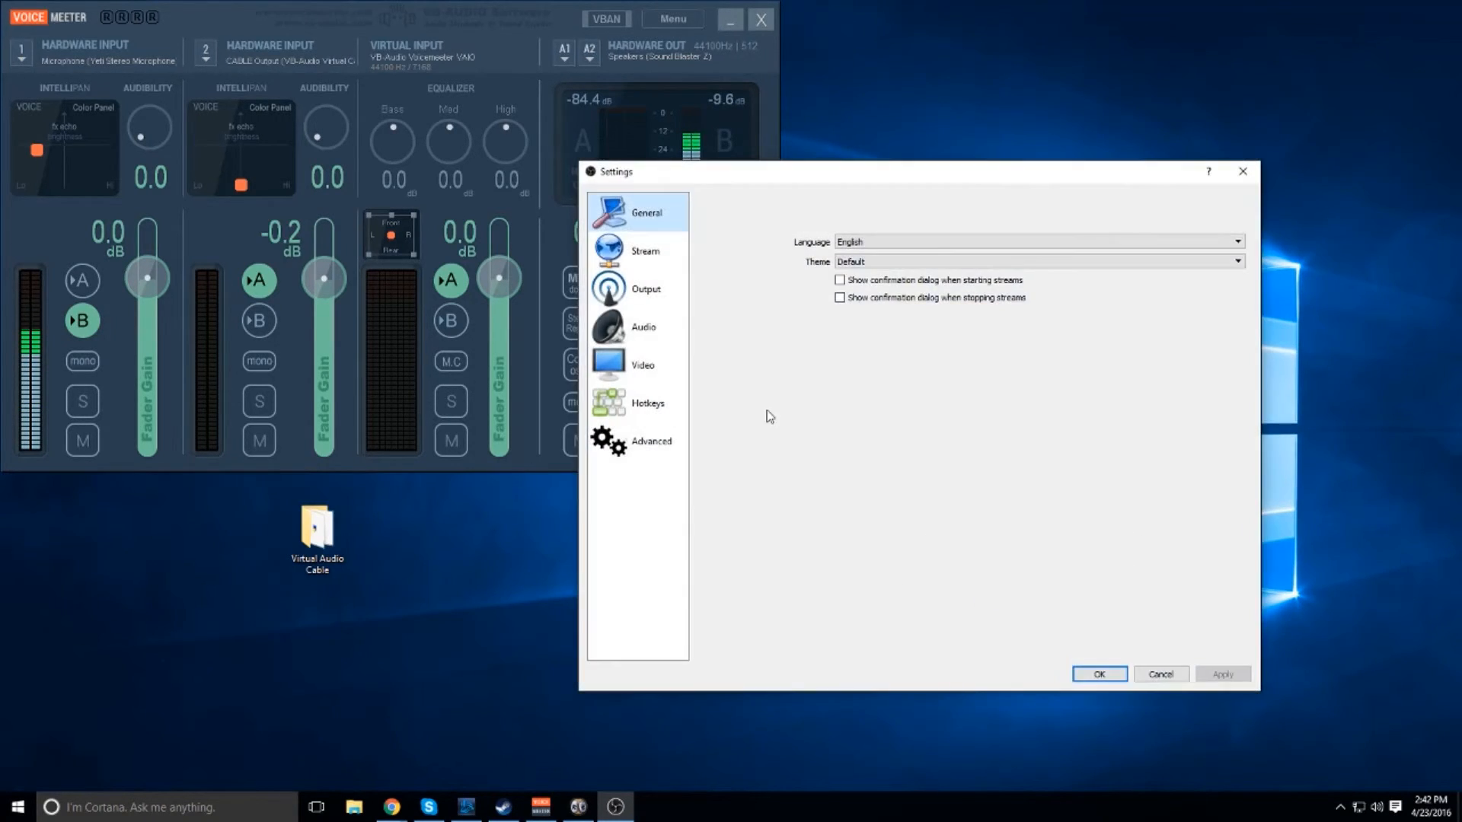
pyautogui.click(655, 405)
pyautogui.scroll(-8, 904, 278)
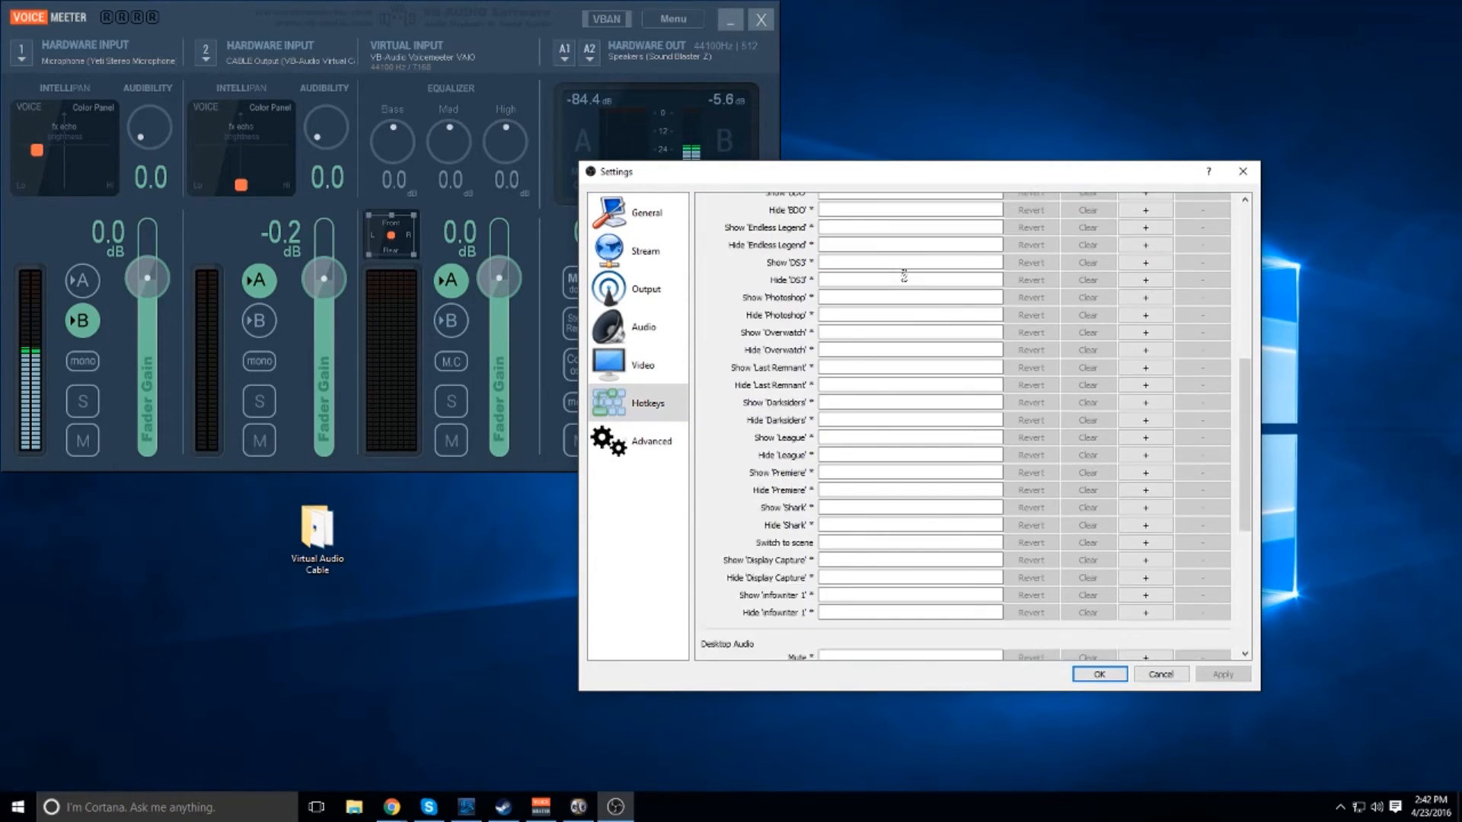
pyautogui.scroll(-5, 904, 274)
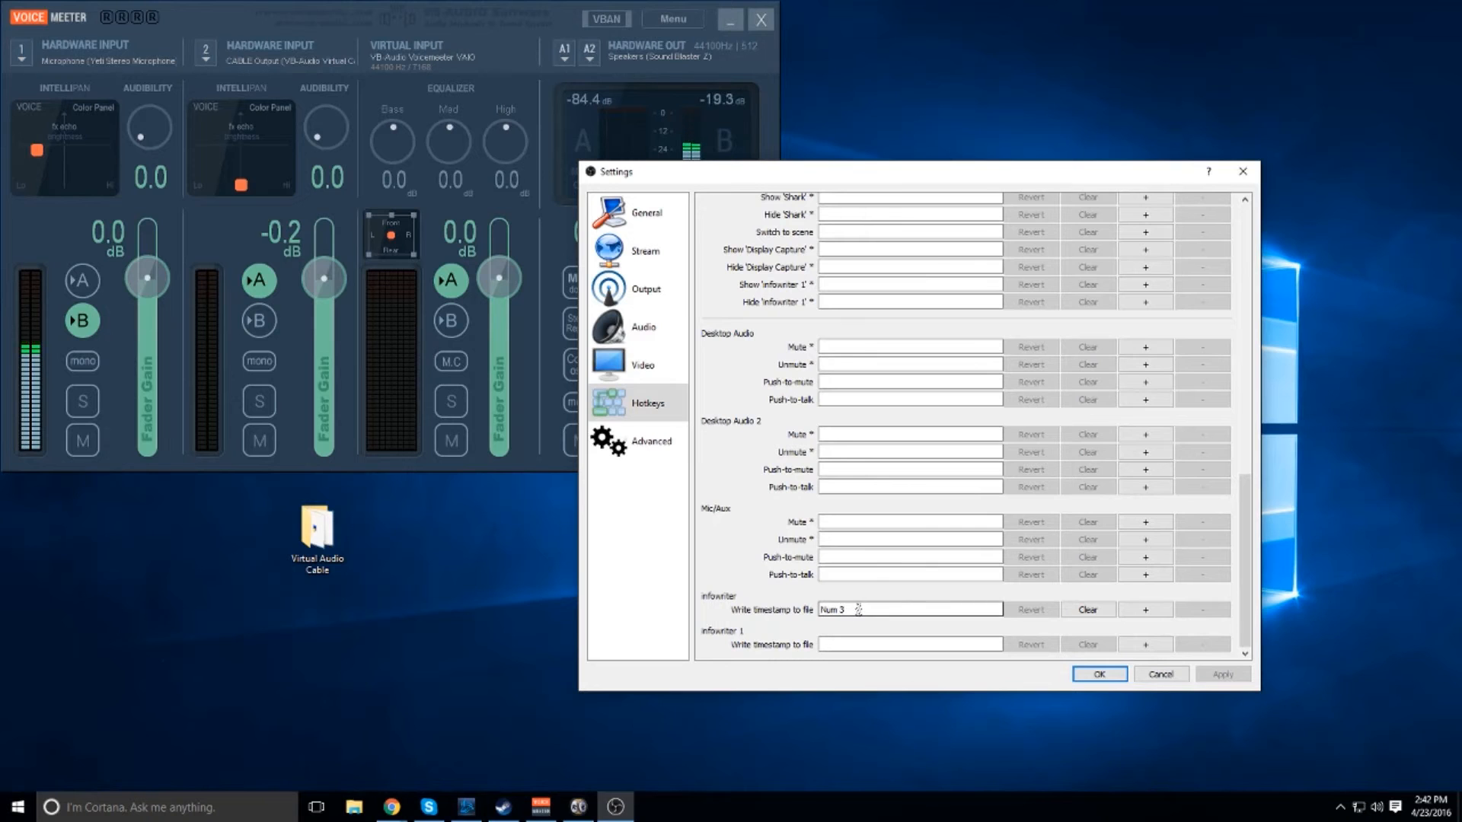
pyautogui.click(859, 609)
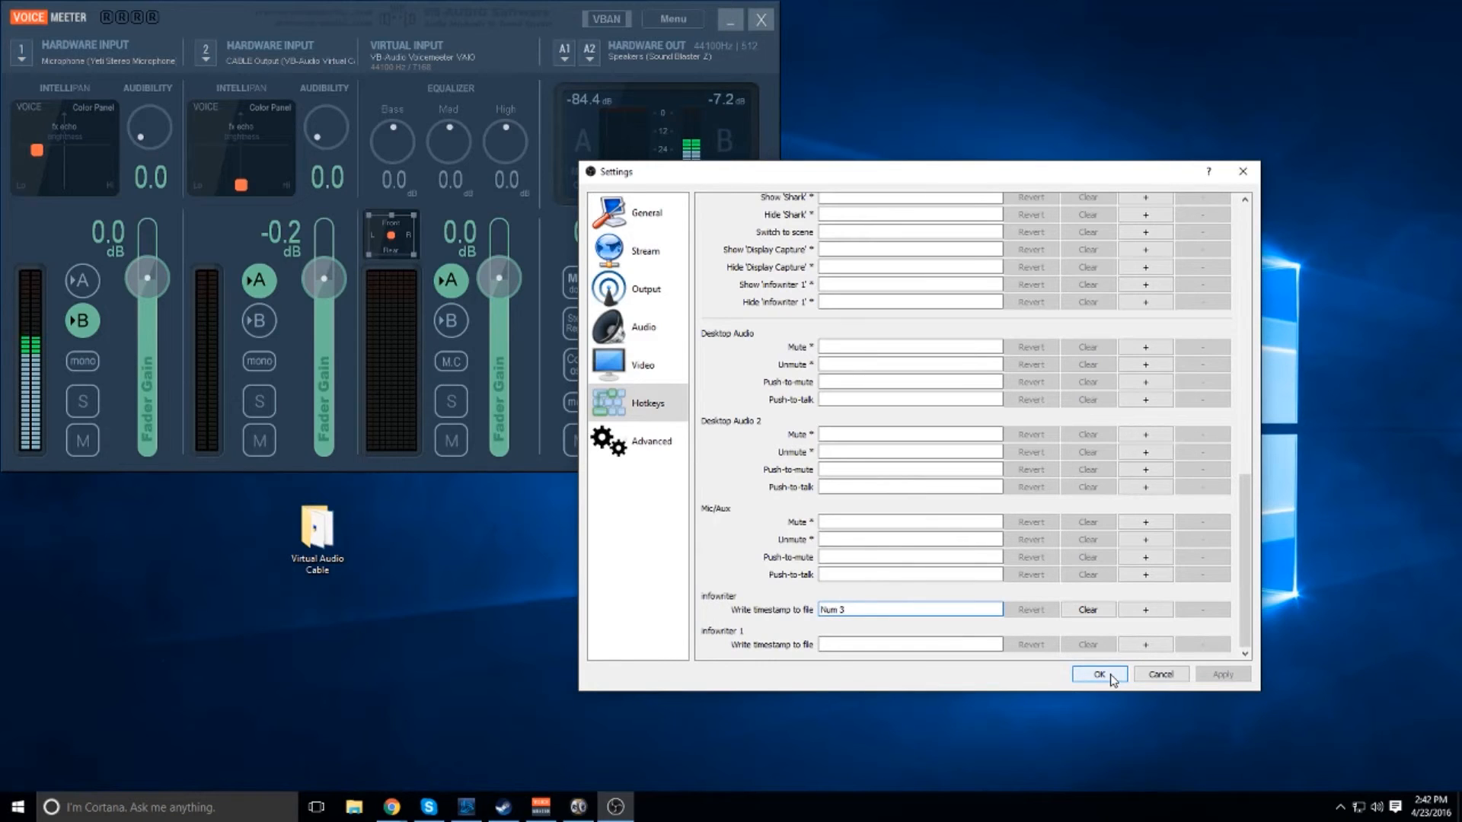
pyautogui.click(1111, 676)
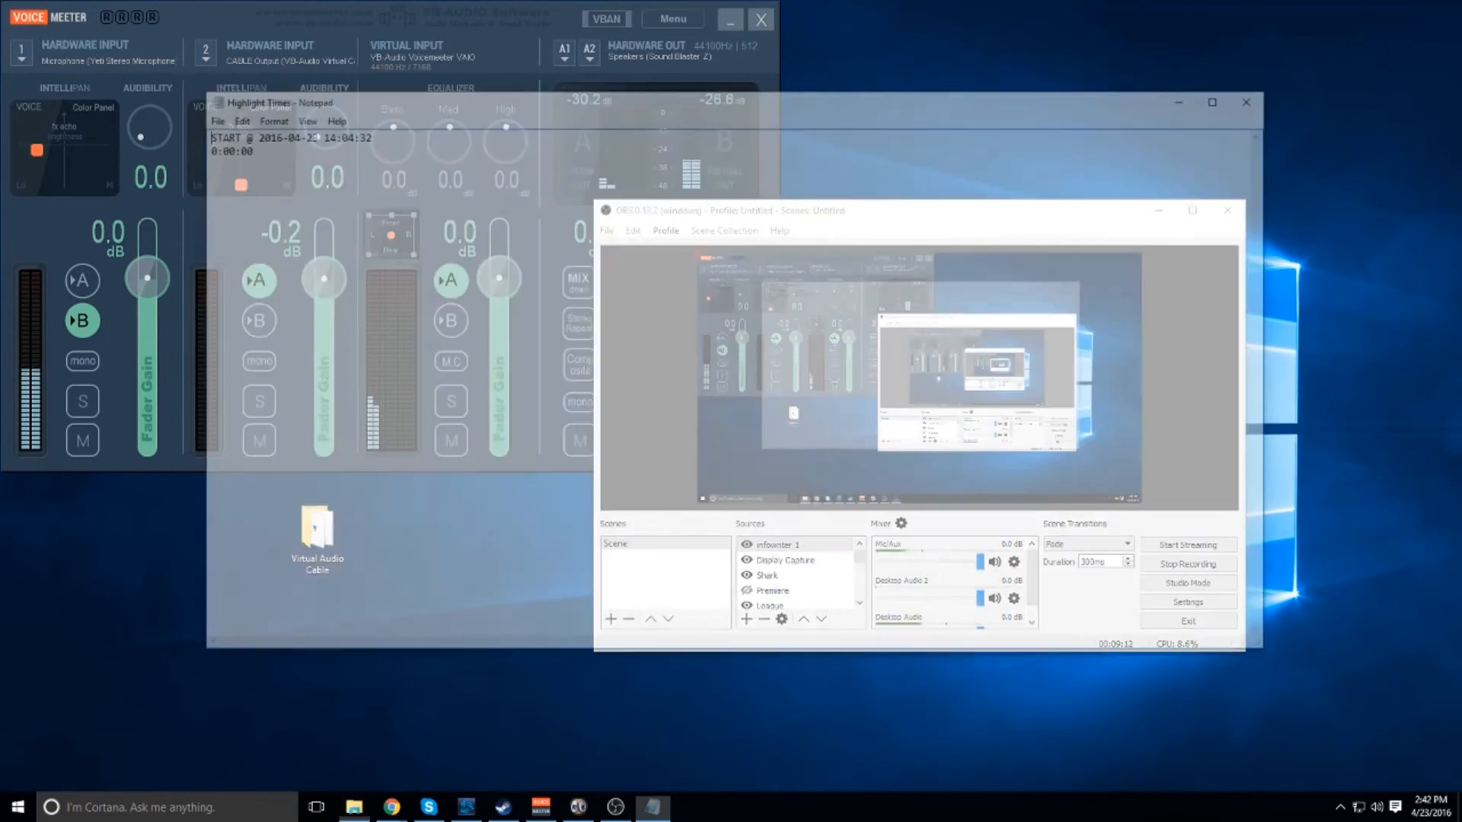
# Examine the start entry and the timestamp line in the Highlight Times log in Notepad.
pyautogui.moveTo(240, 147); pyautogui.dragTo(179, 125)
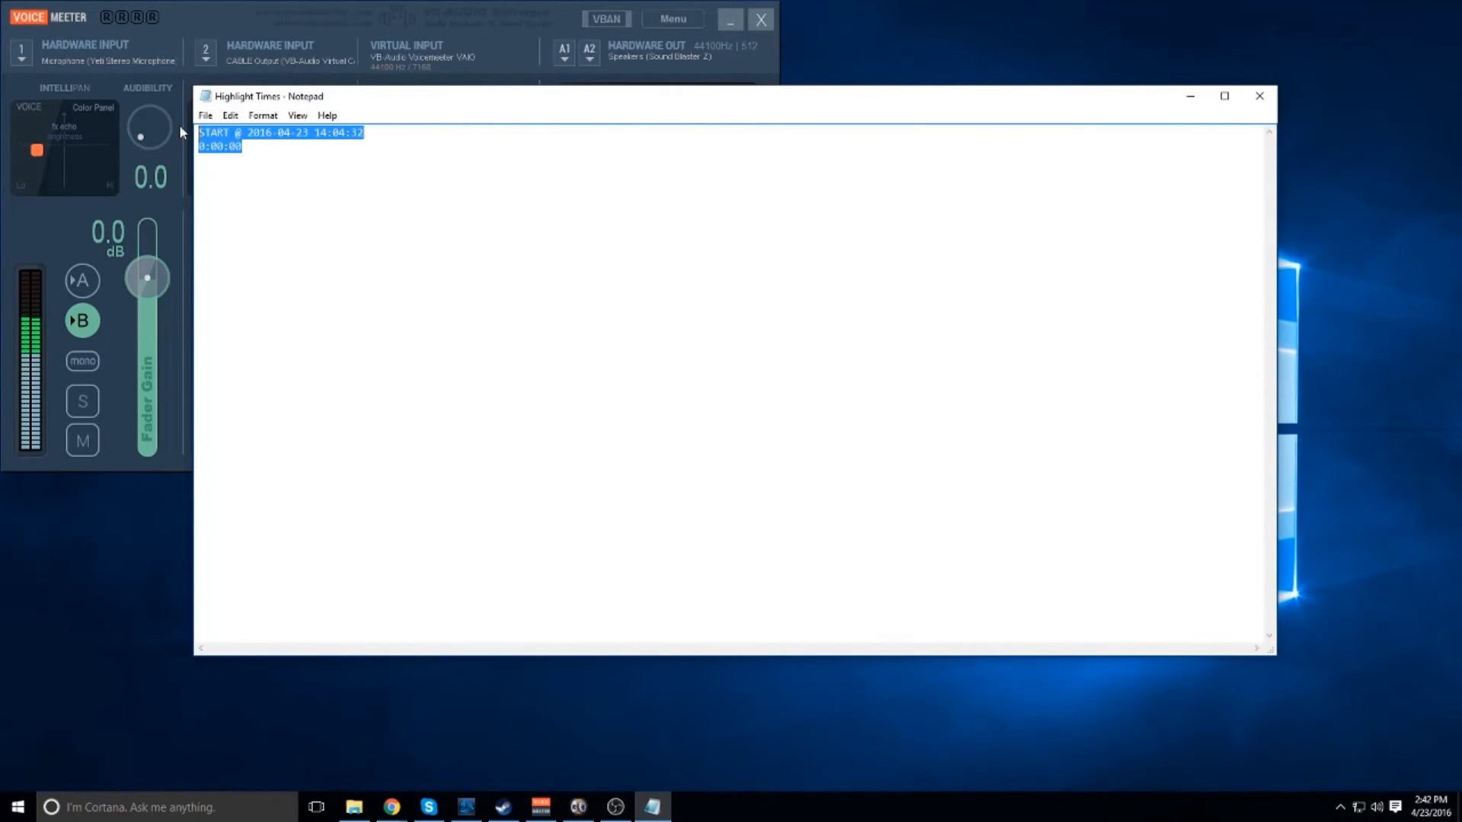
pyautogui.click(290, 156)
pyautogui.moveTo(395, 139); pyautogui.dragTo(198, 146)
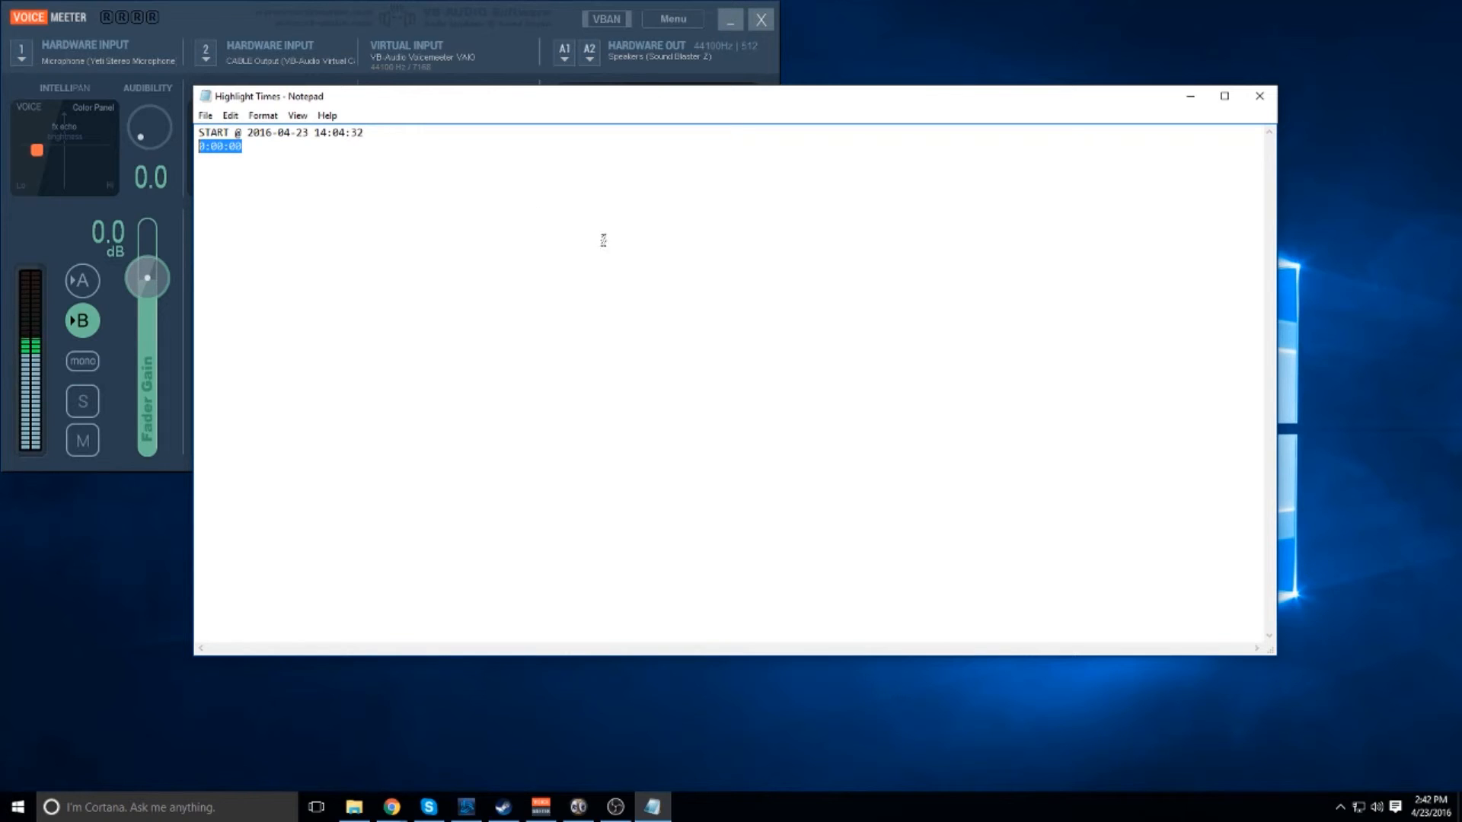
pyautogui.click(443, 166)
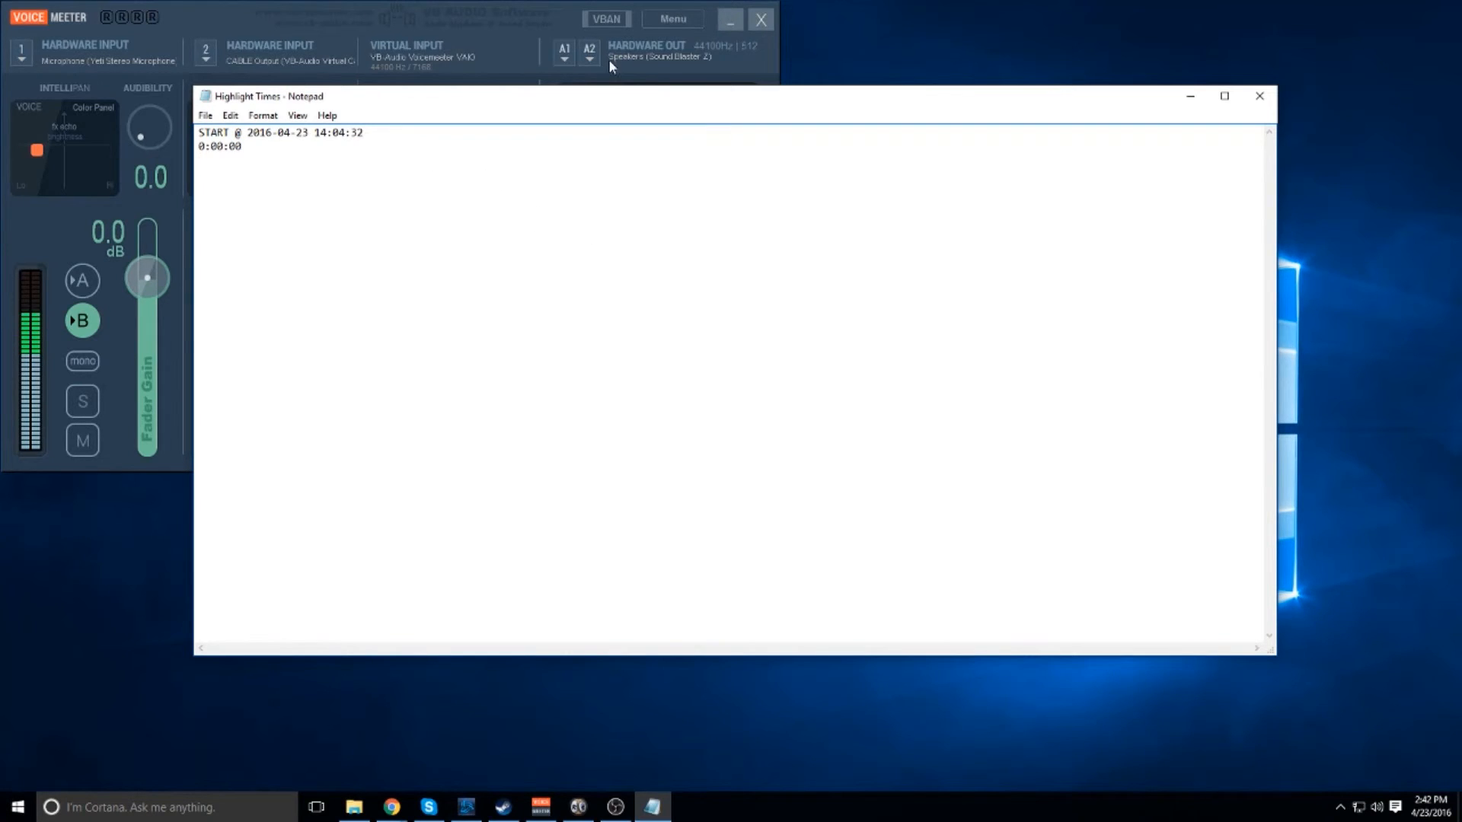
# Close the Highlight Times log, write another infowriter timestamp, and reopen the log to check the new entry.
pyautogui.moveTo(594, 103); pyautogui.dragTo(523, 241)
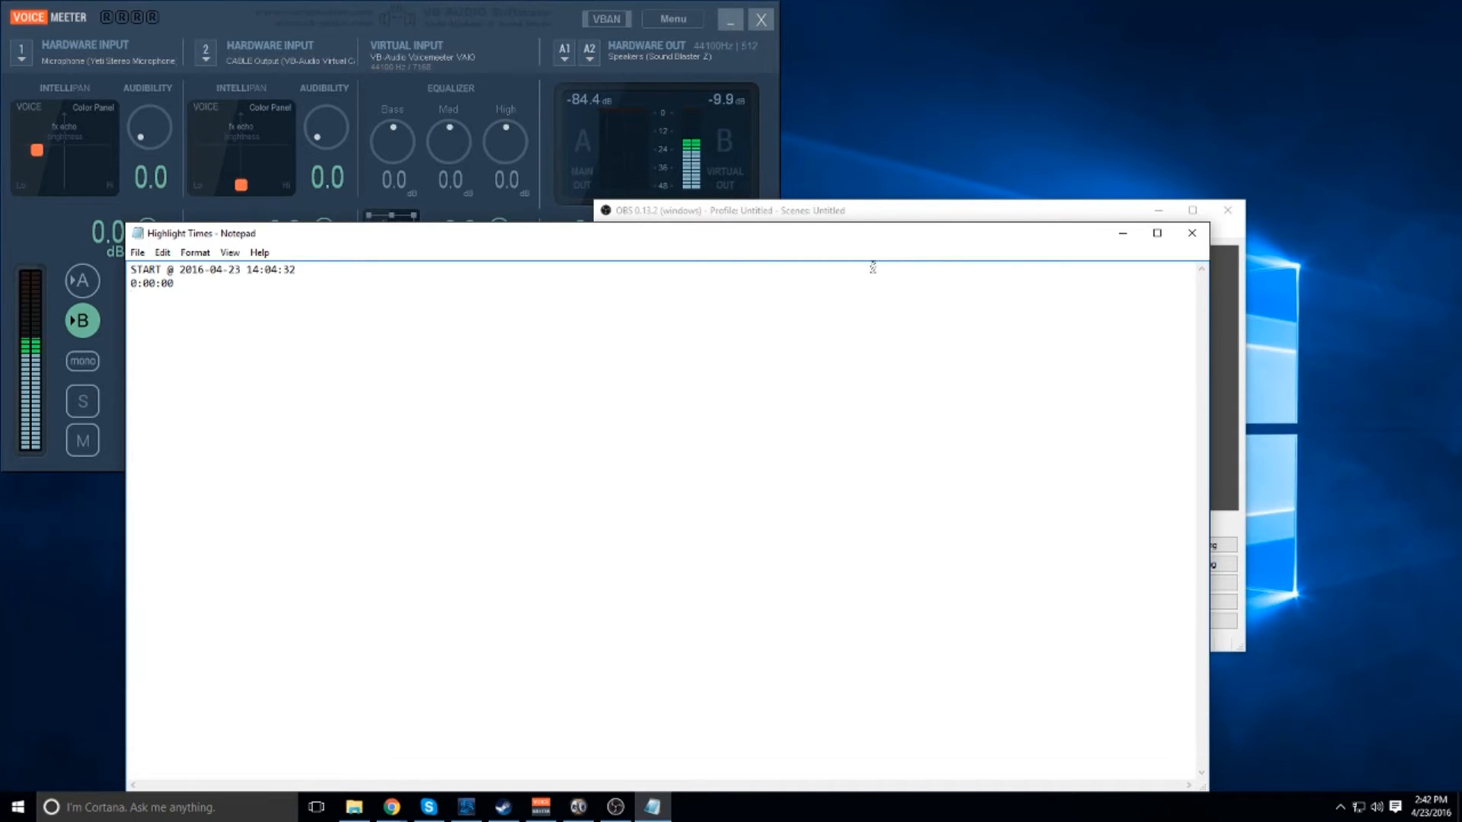
pyautogui.click(1191, 233)
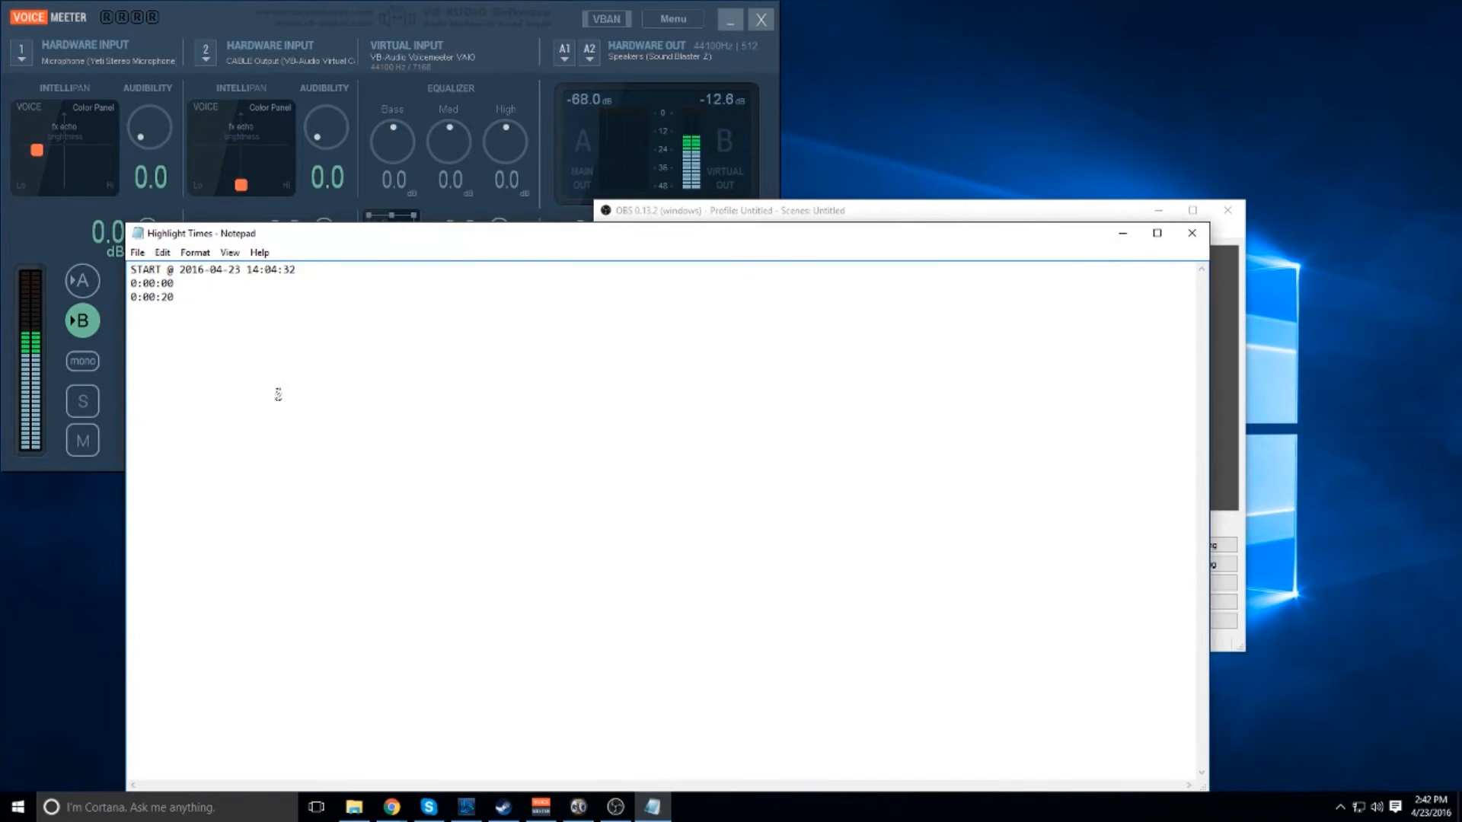
pyautogui.doubleClick(153, 297)
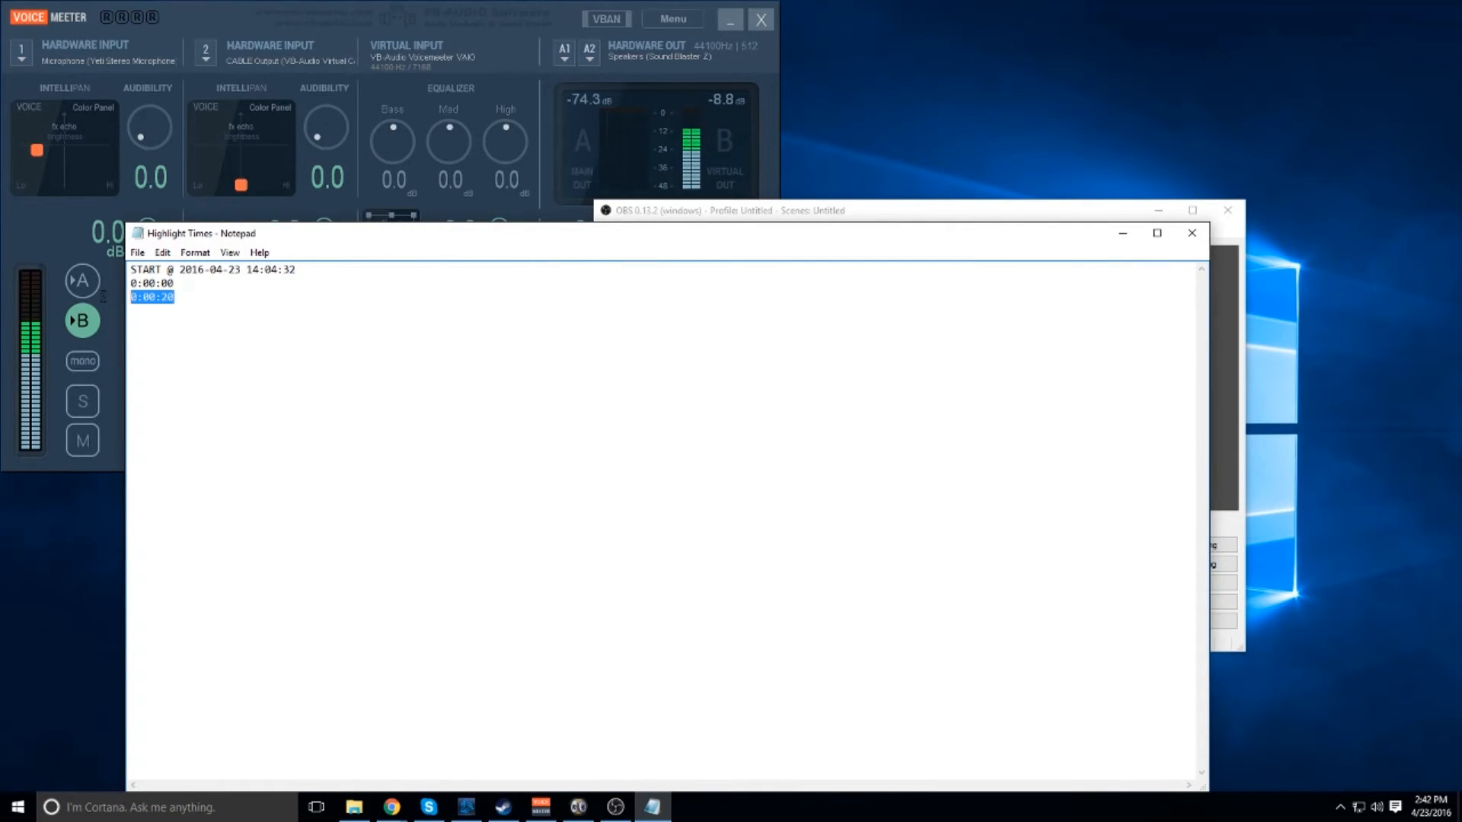
# Add the note "blablabla happened edit in such a way" after the 0:00:20 timestamp, then save and close the log.
pyautogui.click(238, 309)
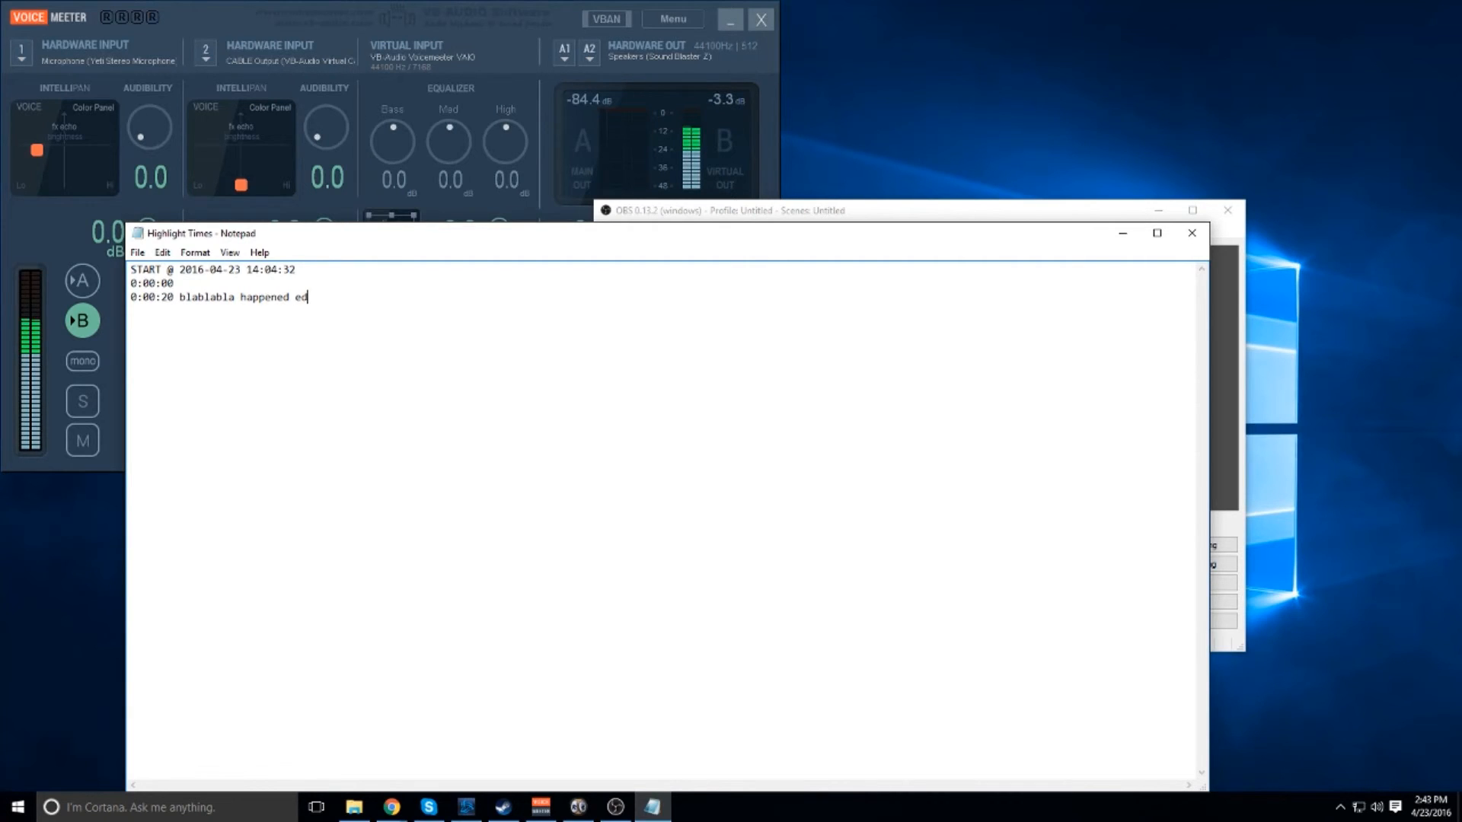
pyautogui.write('uch a way')
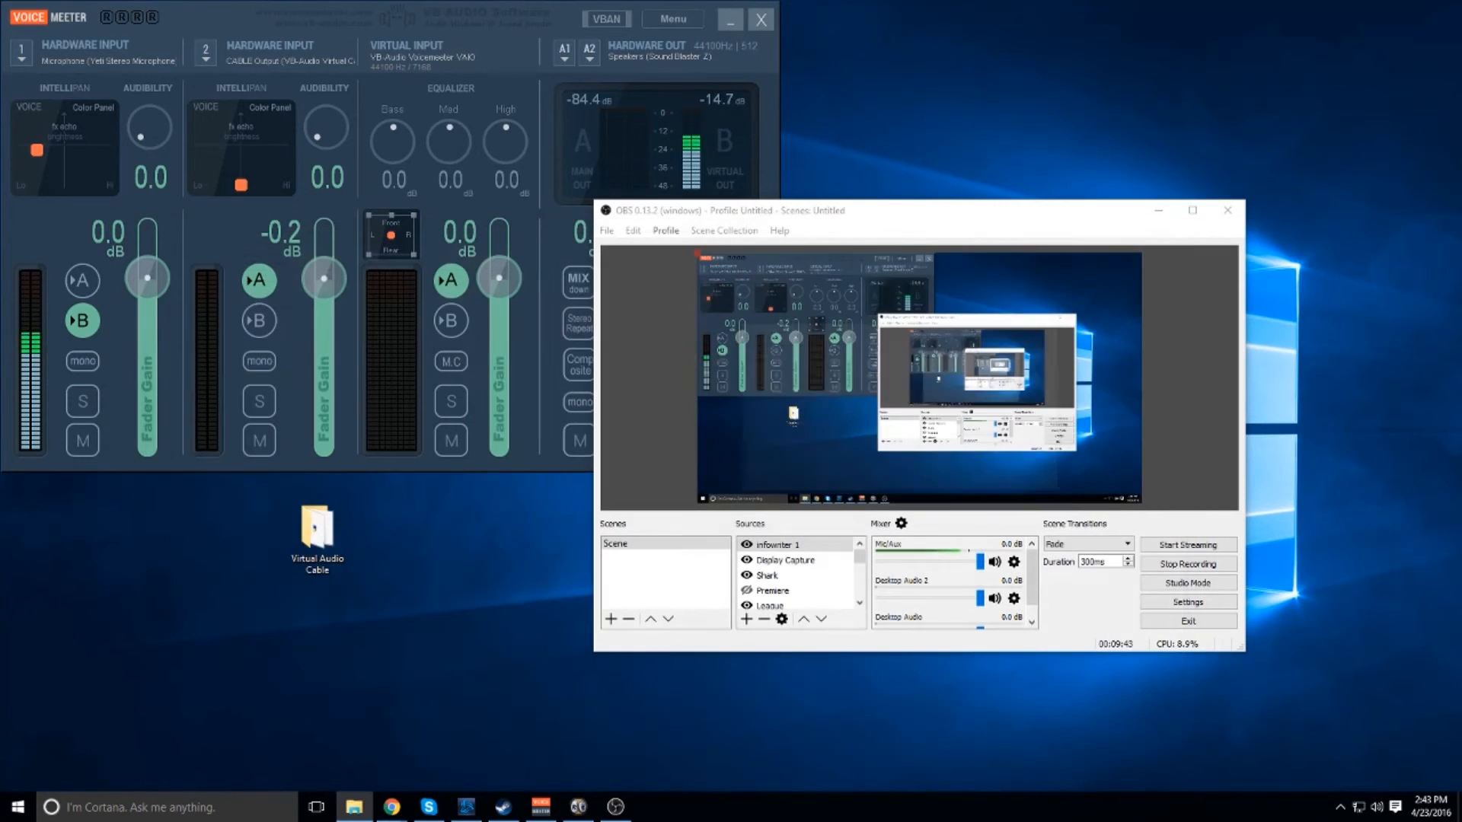
pyautogui.click(1191, 233)
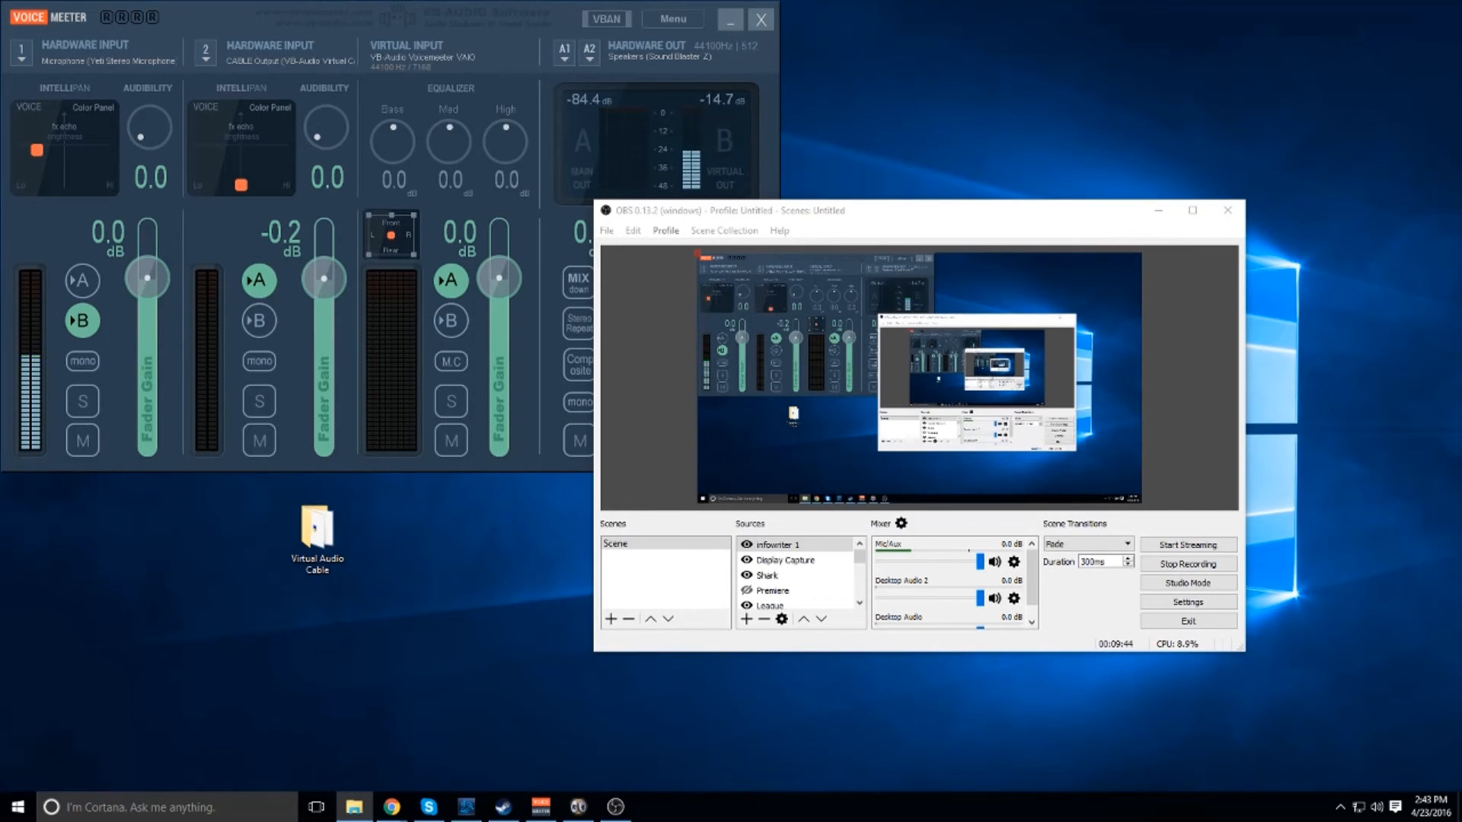
# Reopen the Highlight Times log and examine the annotated entry and the timestamp line below it.
pyautogui.press('Return')
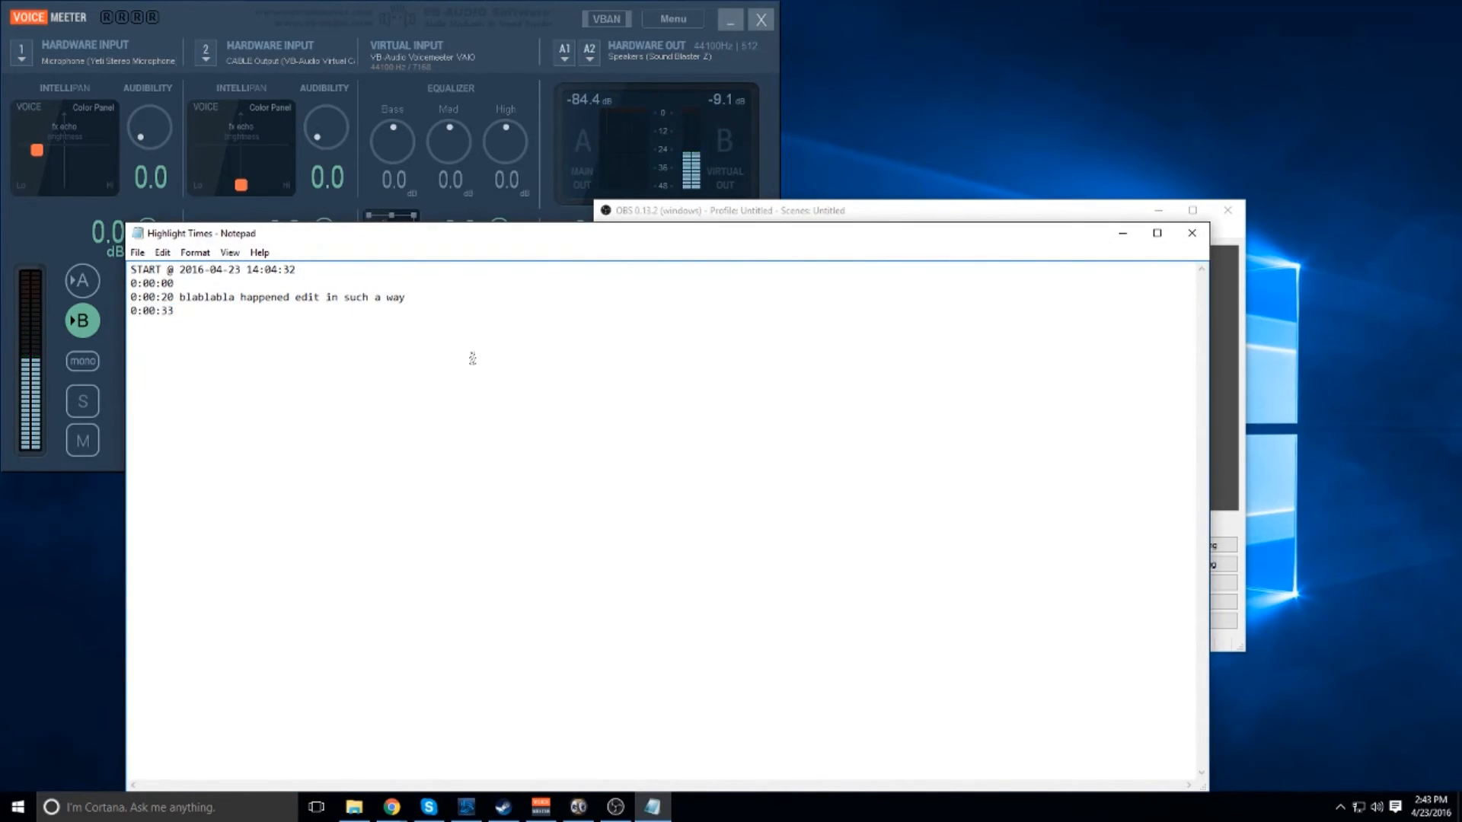
pyautogui.moveTo(904, 240); pyautogui.dragTo(992, 134)
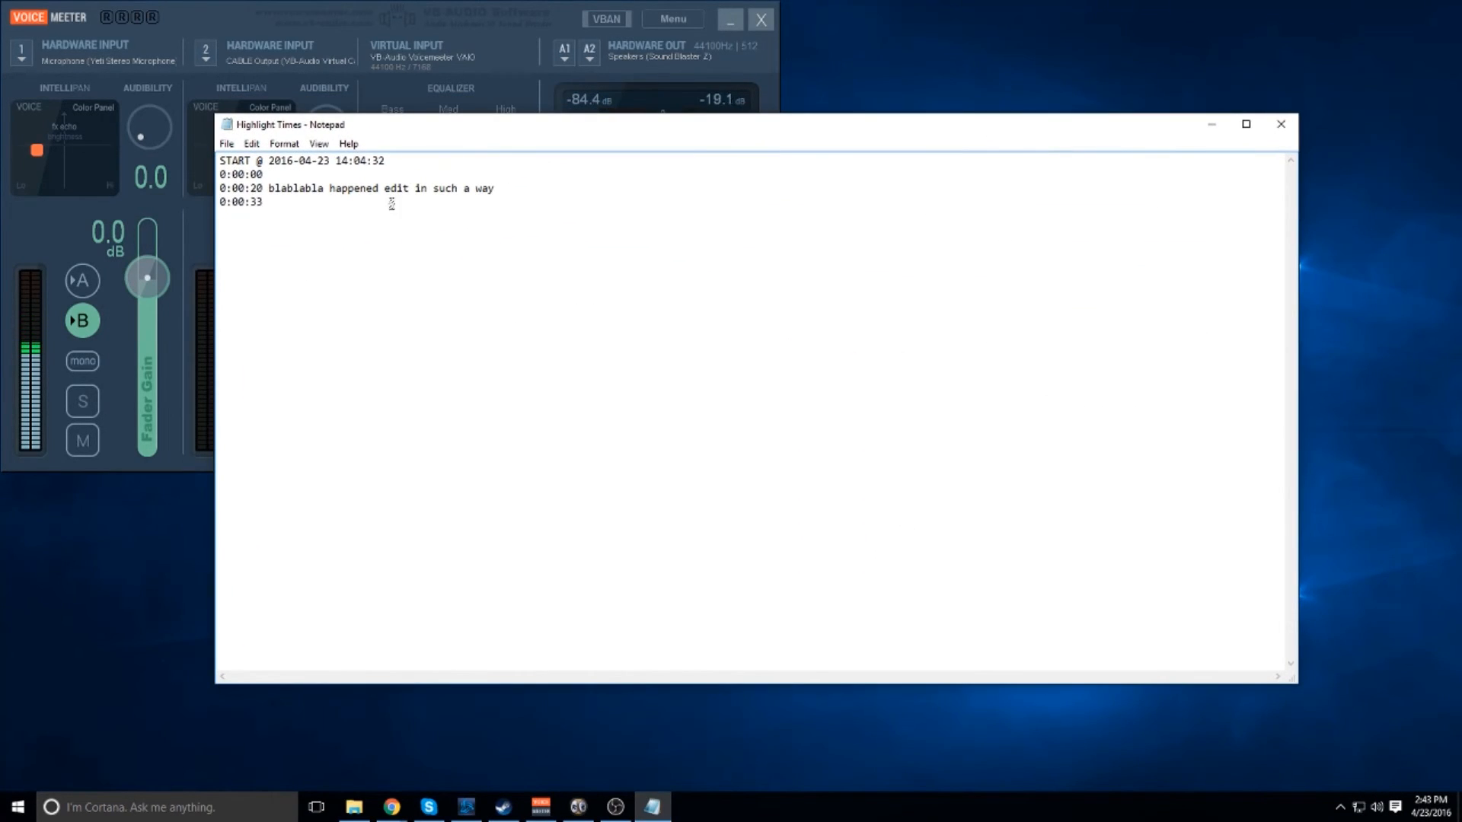
pyautogui.moveTo(382, 222); pyautogui.dragTo(261, 187)
pyautogui.click(313, 216)
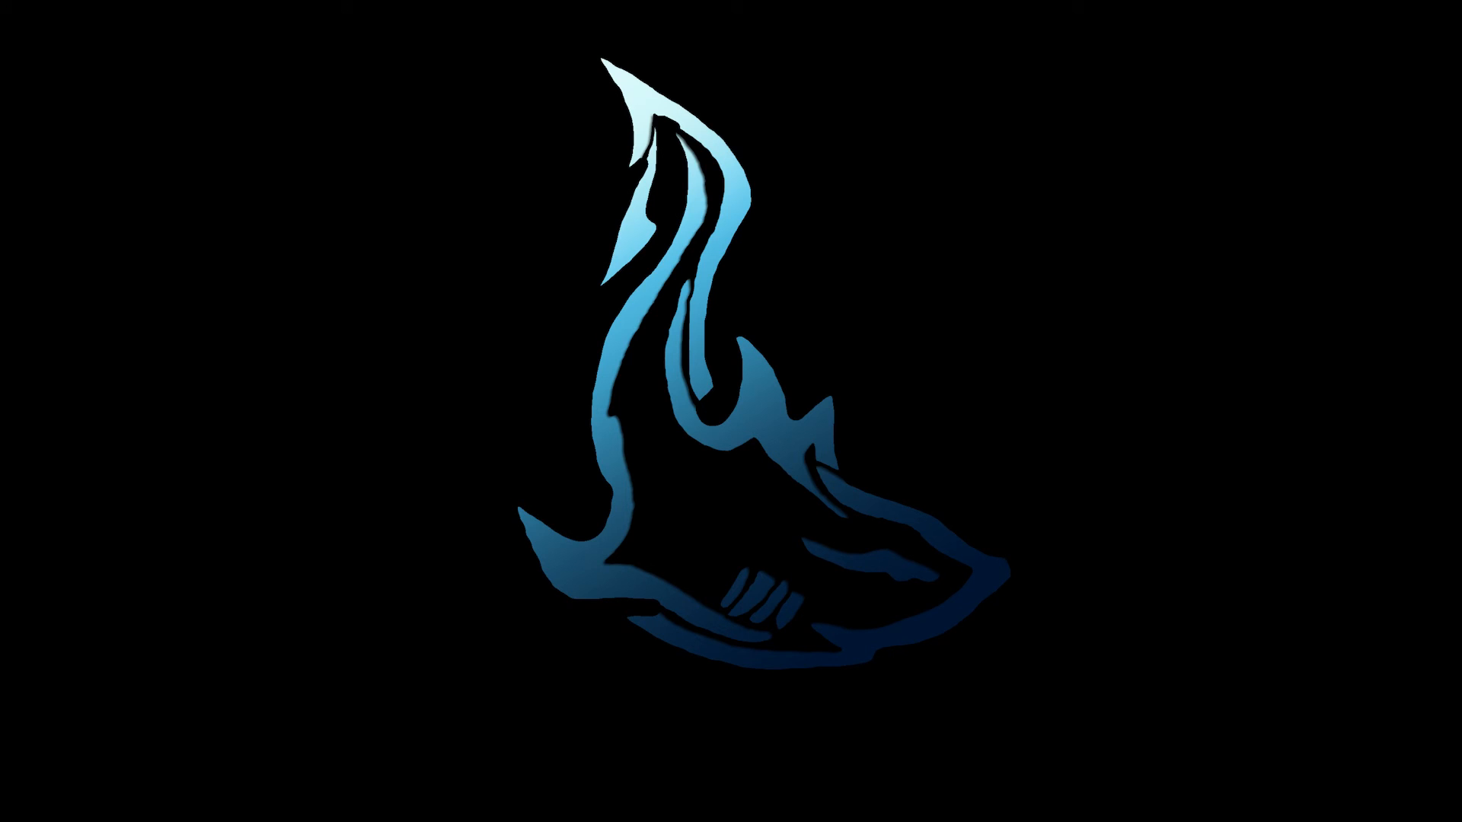